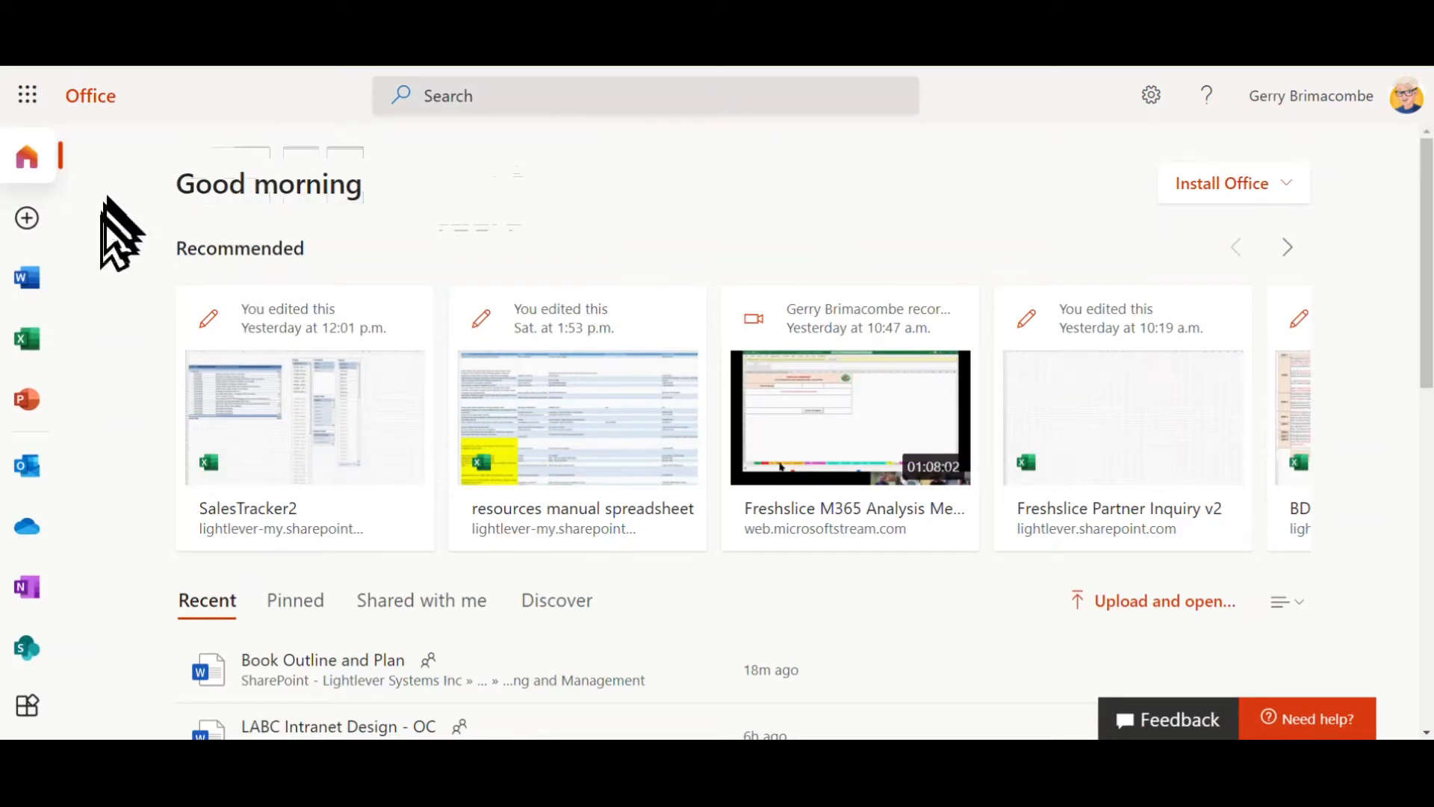
Open Bookings from the complete list of Microsoft 365 apps
click(30, 97)
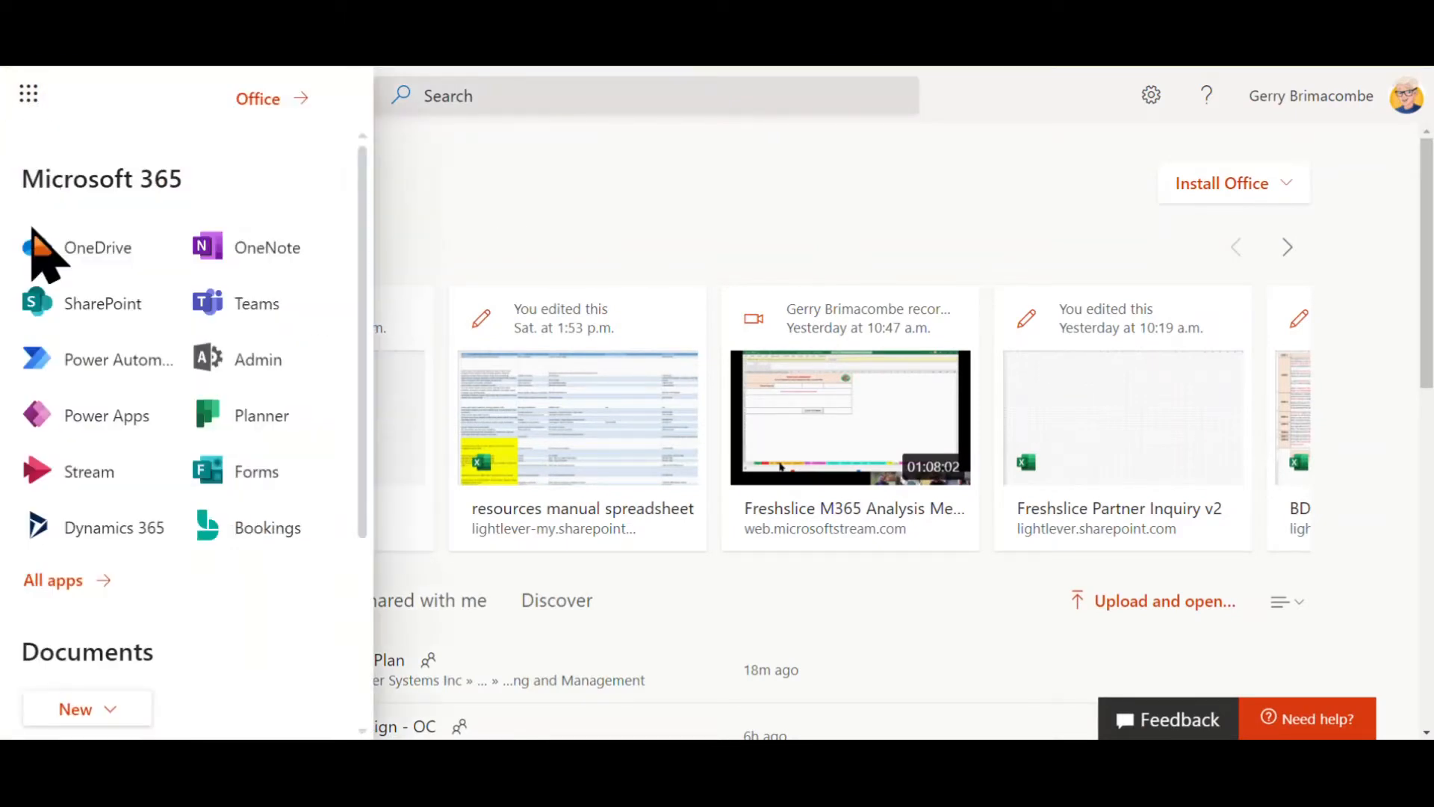
click(60, 581)
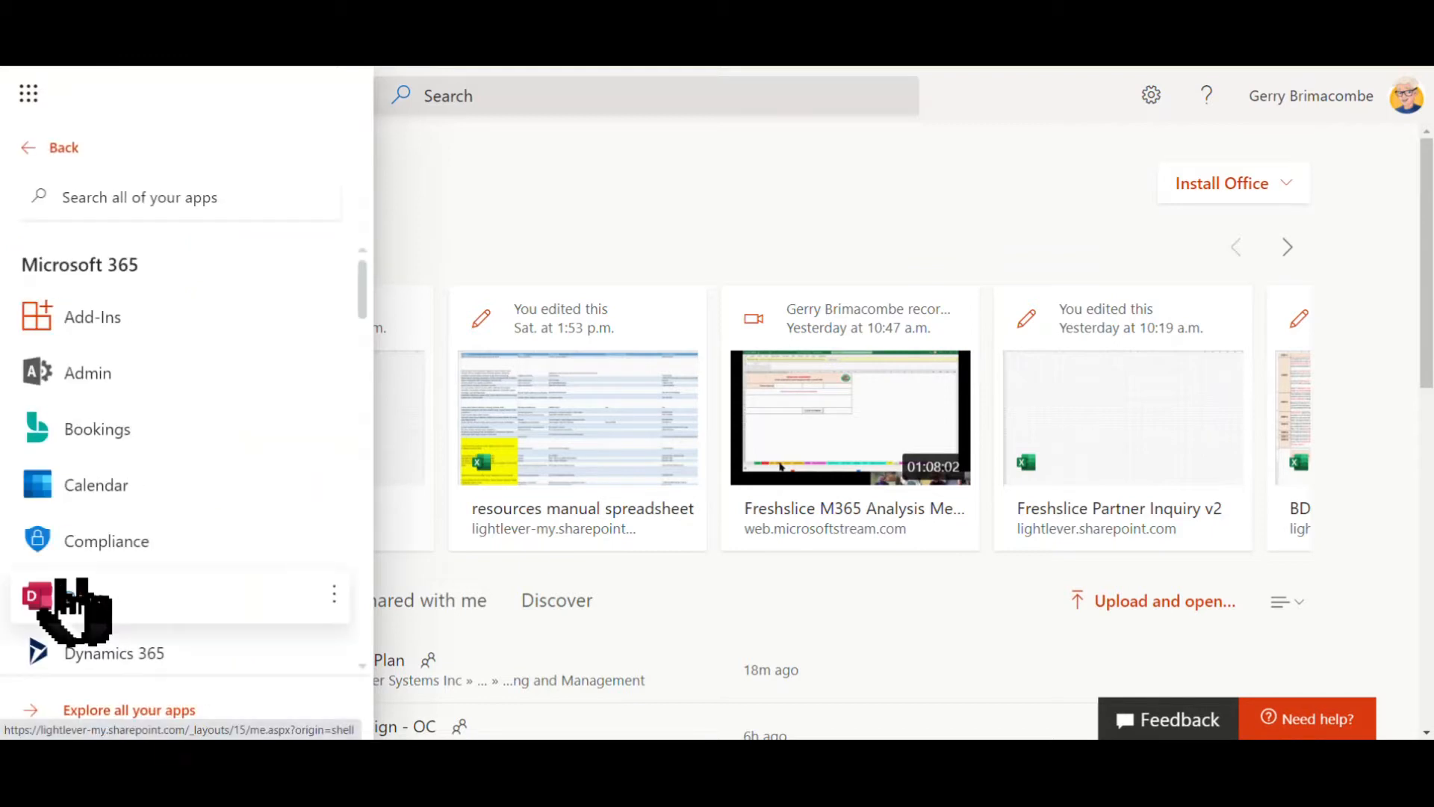
scroll(199, 423, down, 3)
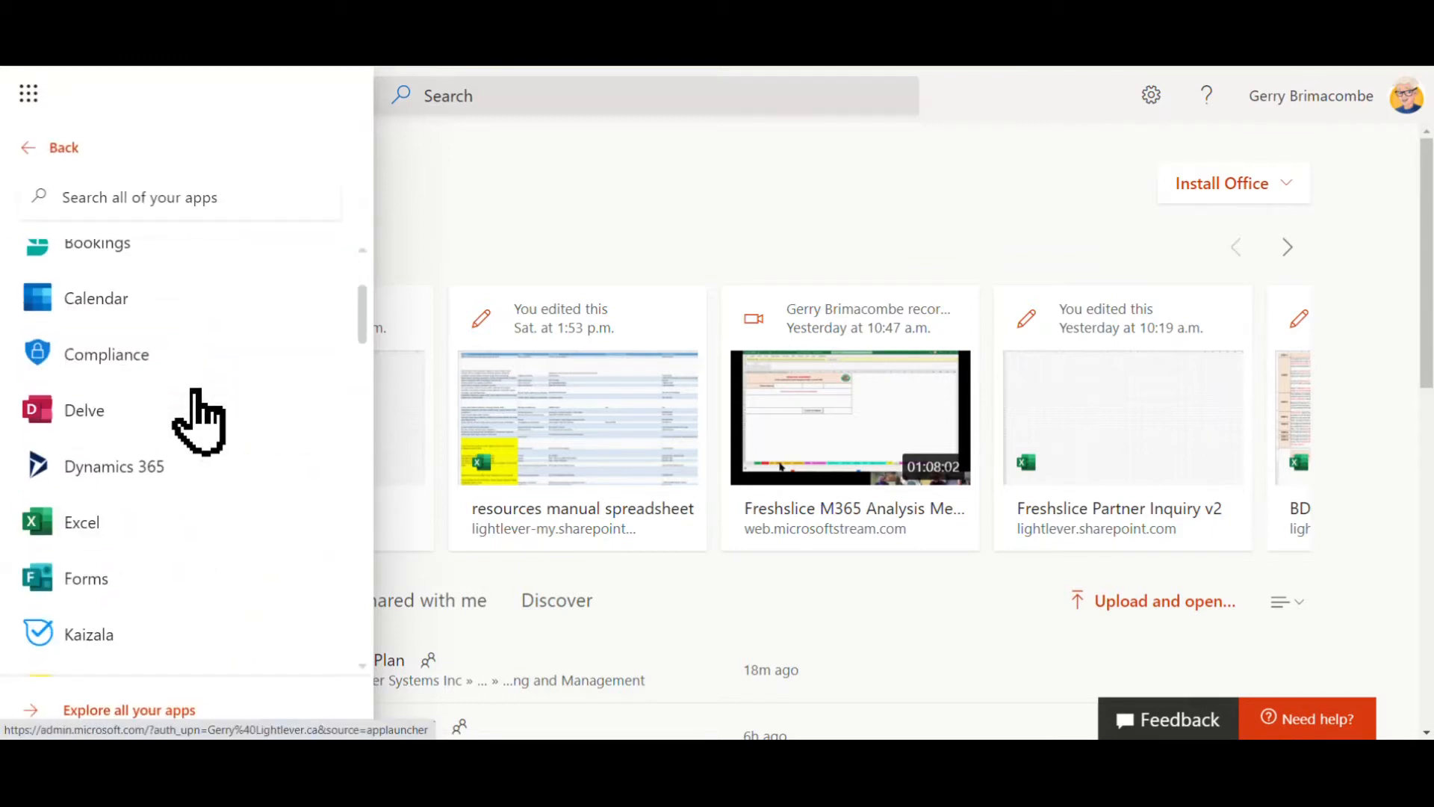
scroll(198, 422, up, 2)
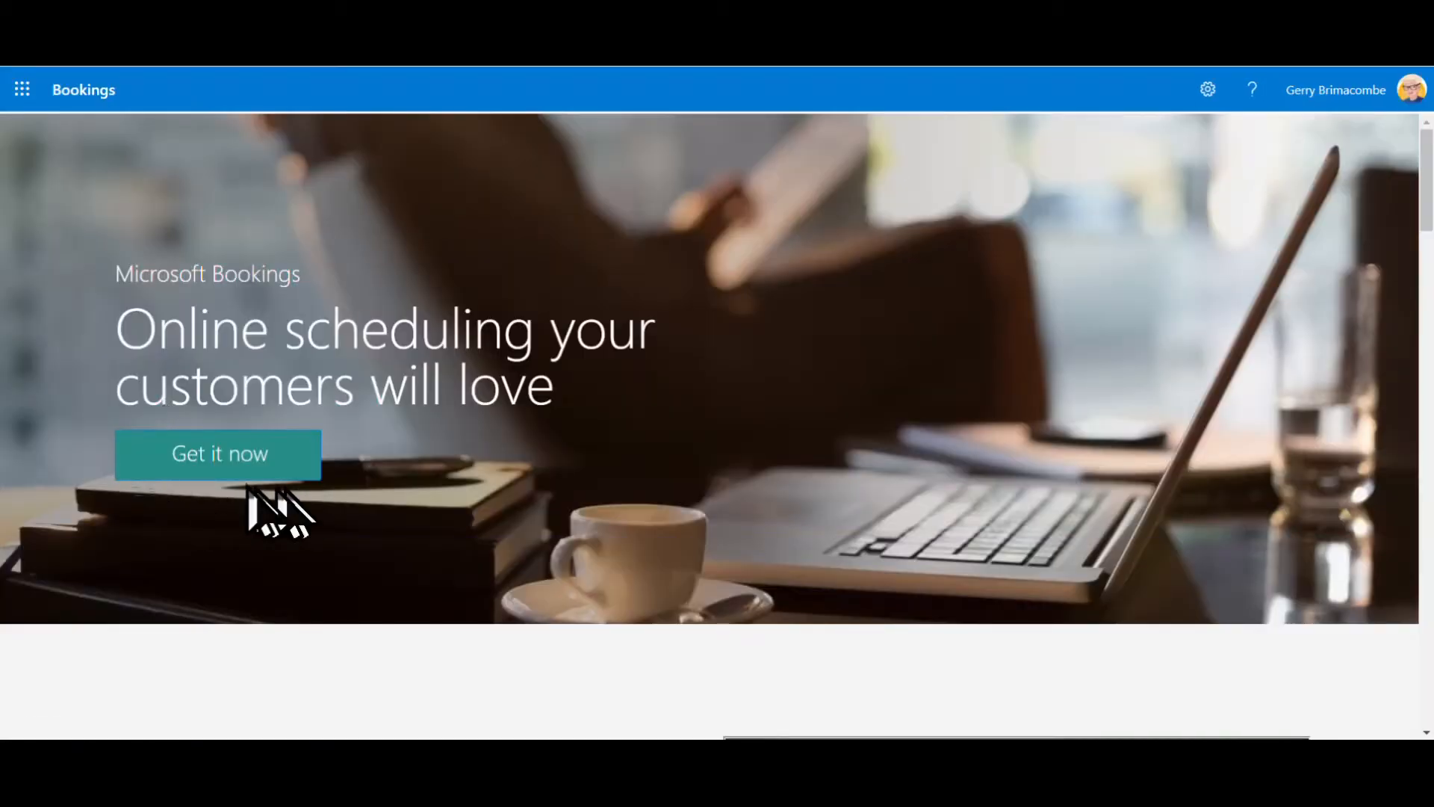
Add a booking calendar for the business Lightlever Systems Inc. with business type Microsoft 365 Consulting
click(222, 459)
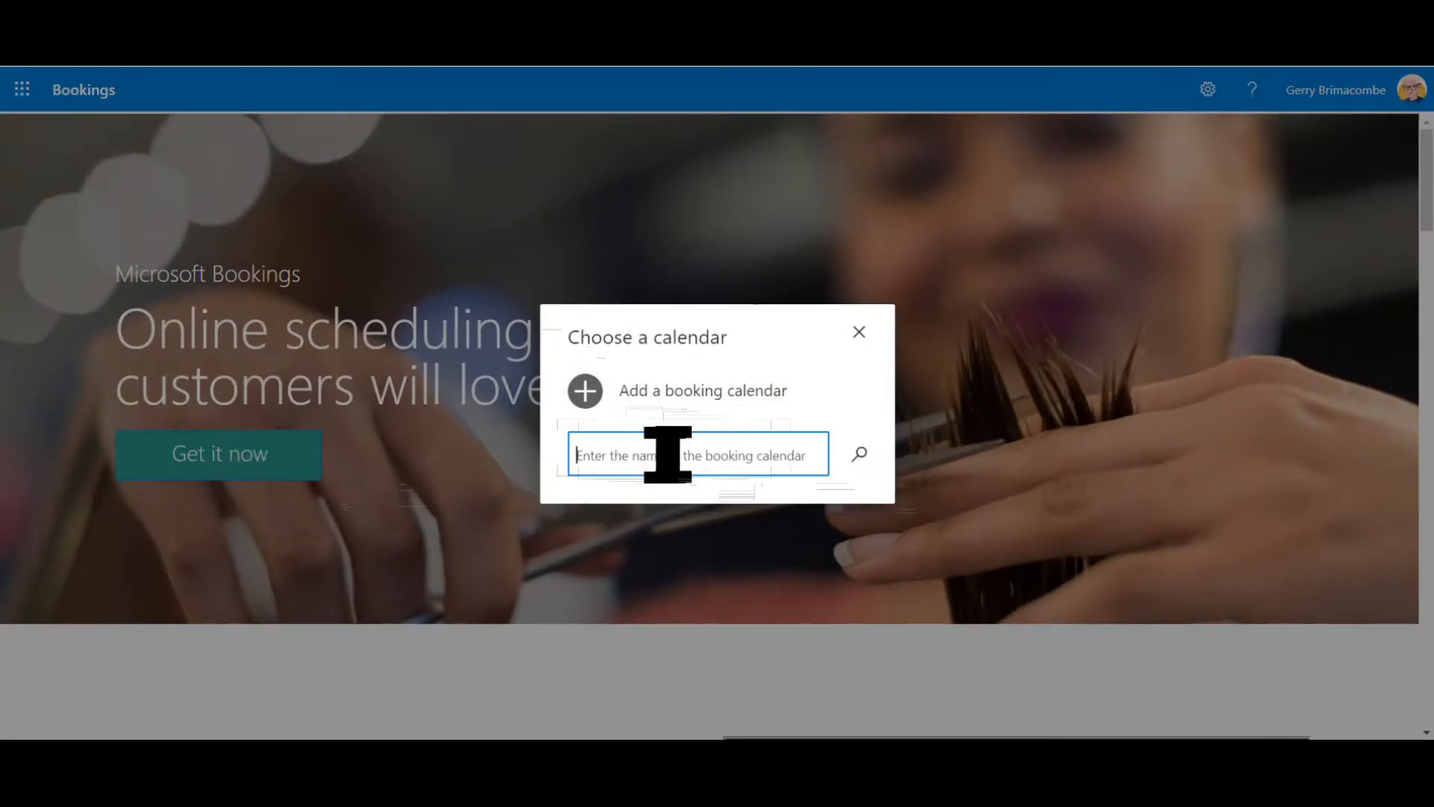
click(660, 398)
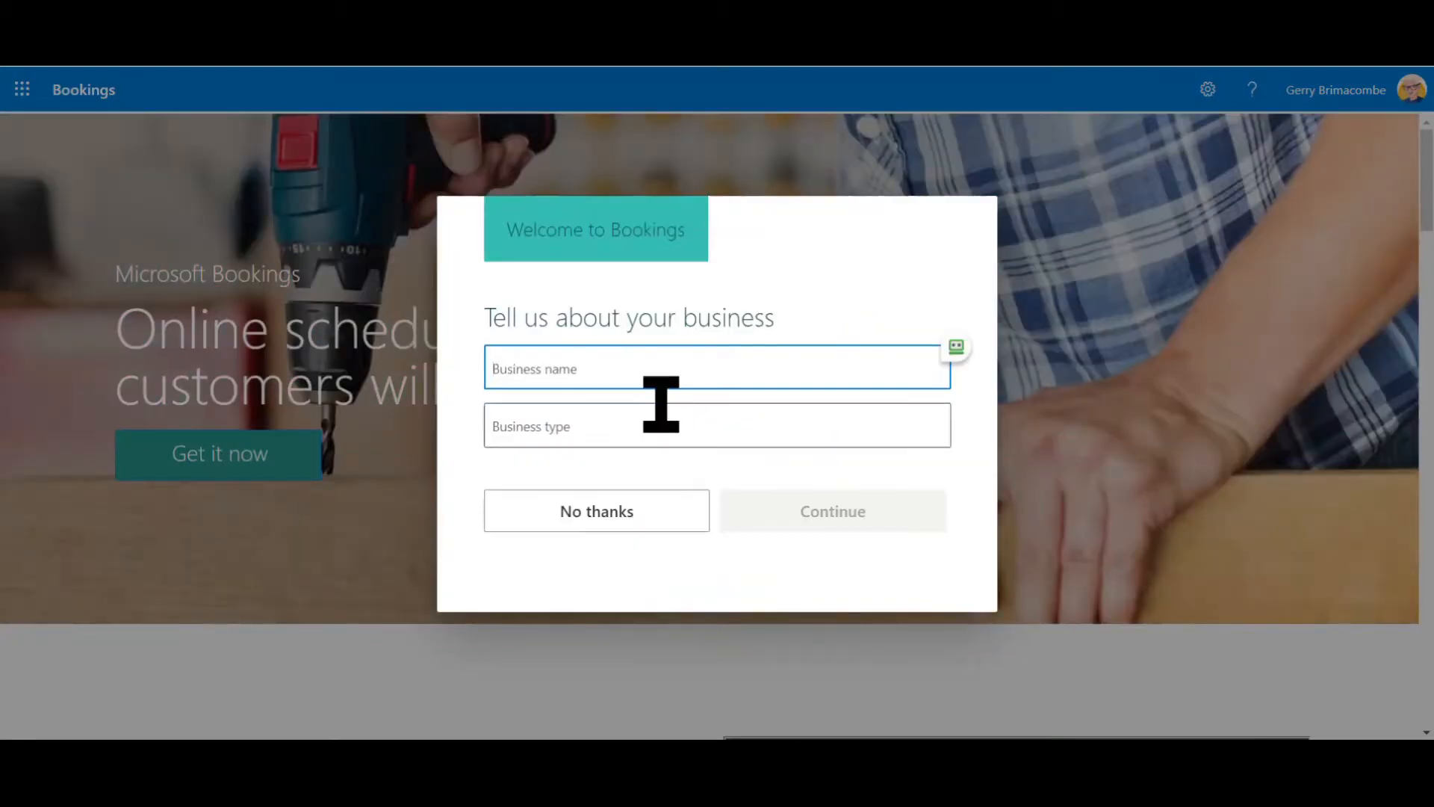
text(Lightlev)
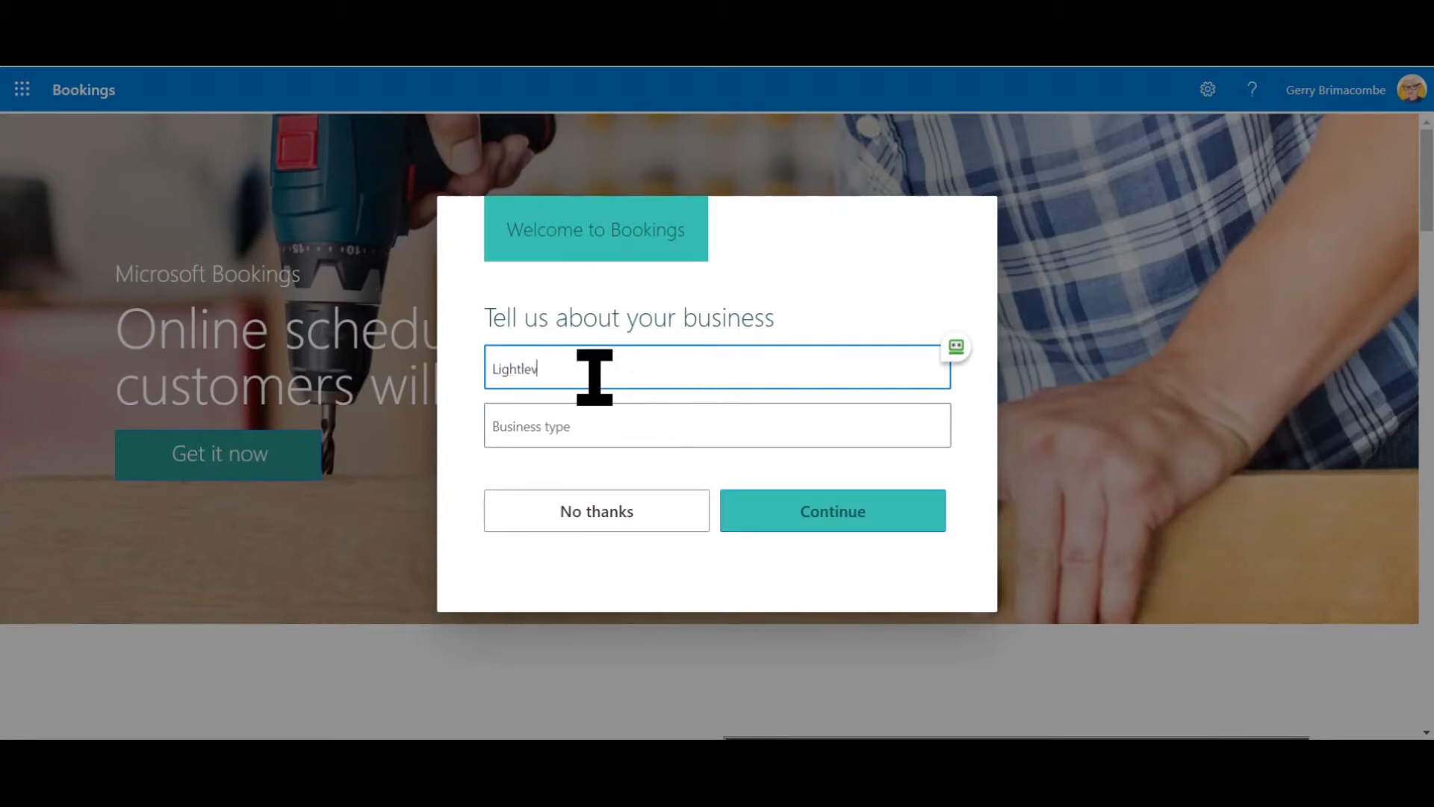
text(er Systems Inc,)
key(Tab)
text(Microsoft 365 Consulting)
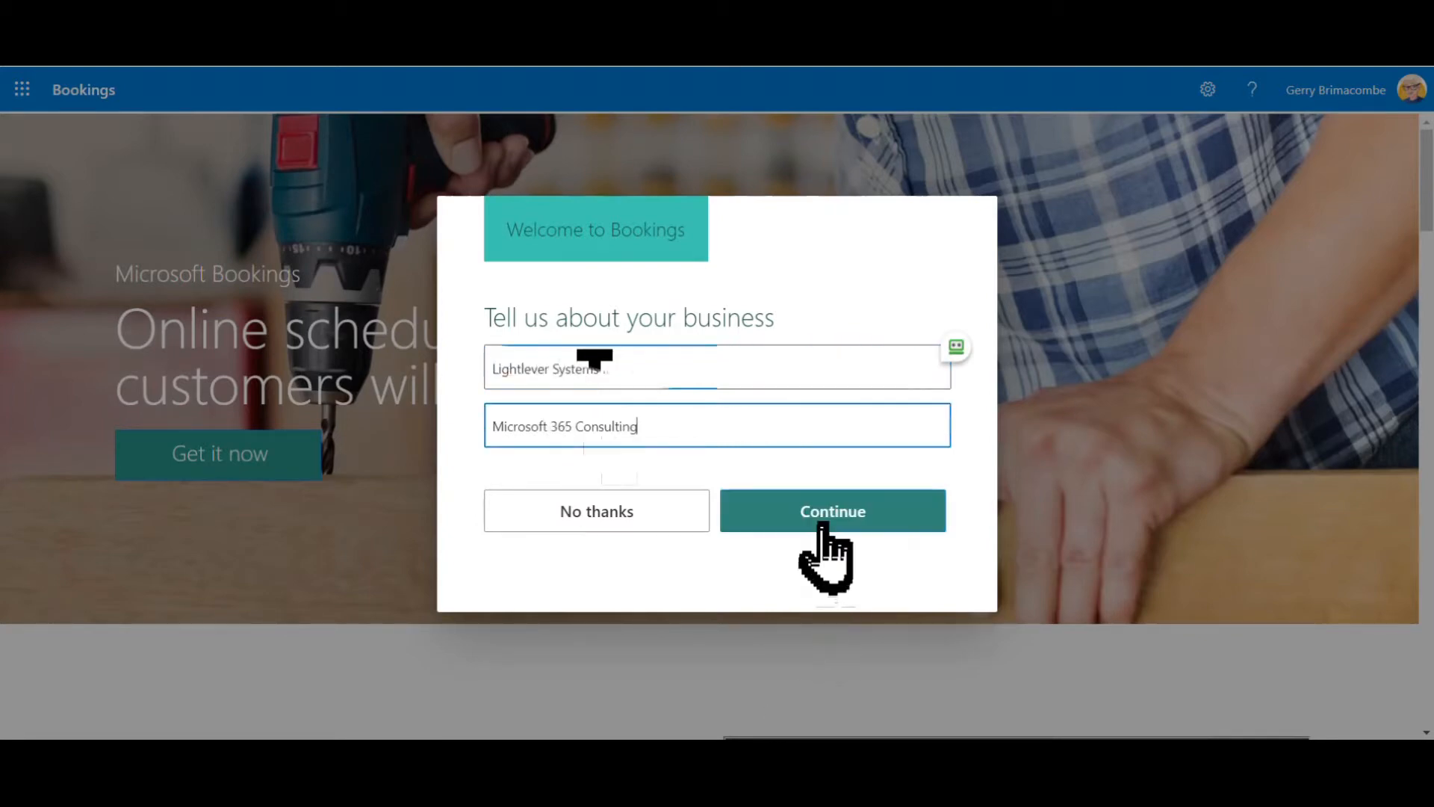
click(824, 523)
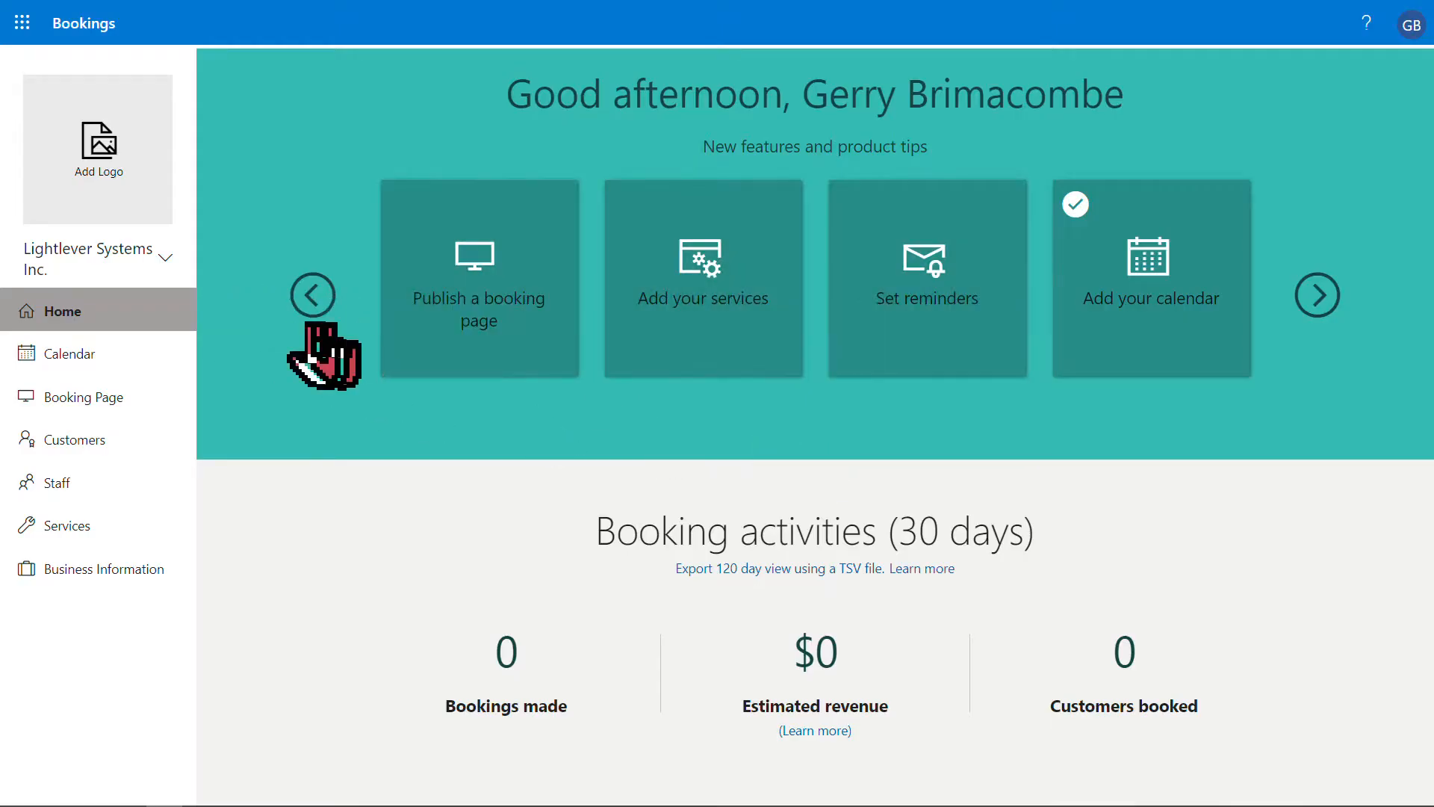
Upload LL_logo_600px_RGB_yellow as the business logo with a white background and save it
click(105, 146)
click(1208, 177)
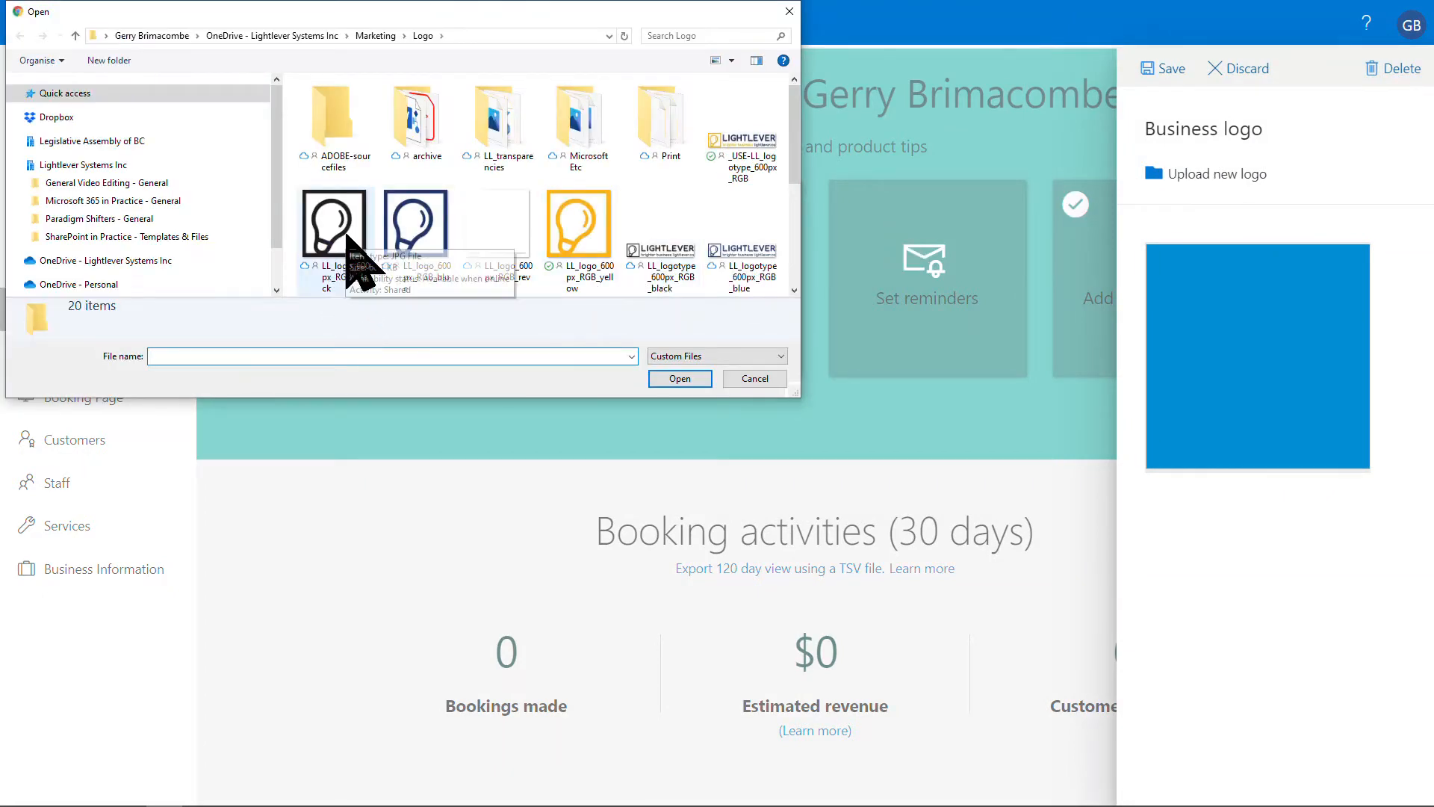
click(575, 228)
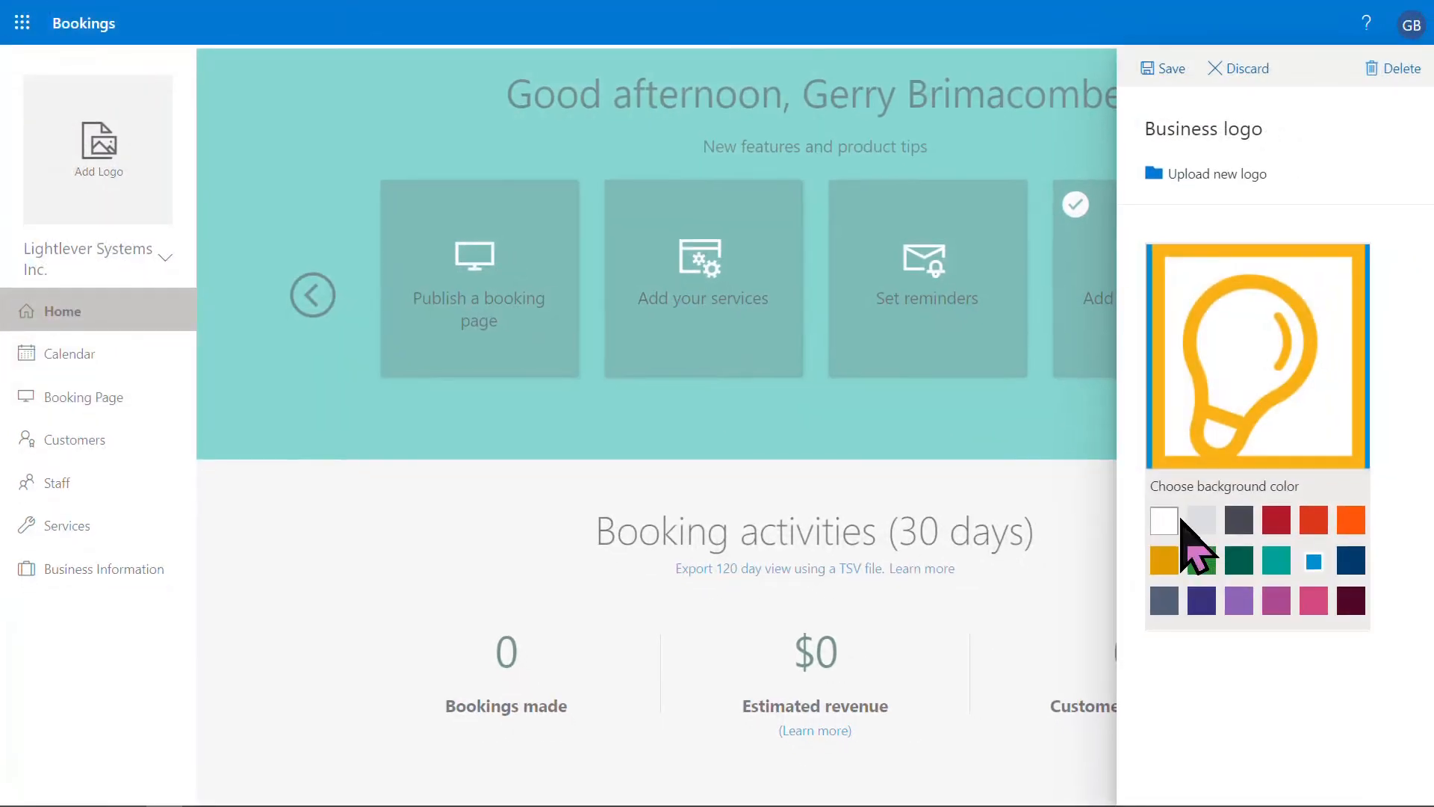
click(1165, 521)
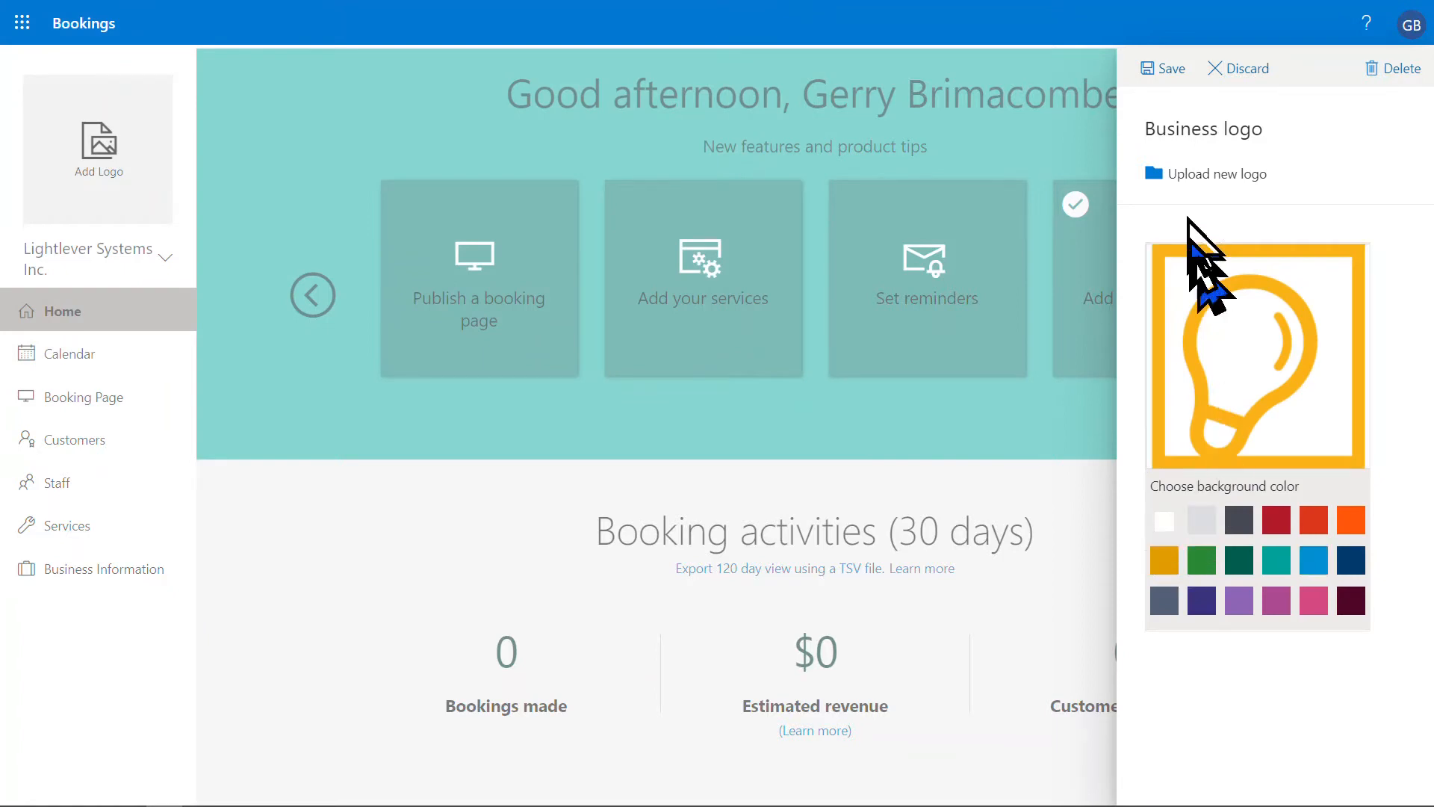
click(1164, 68)
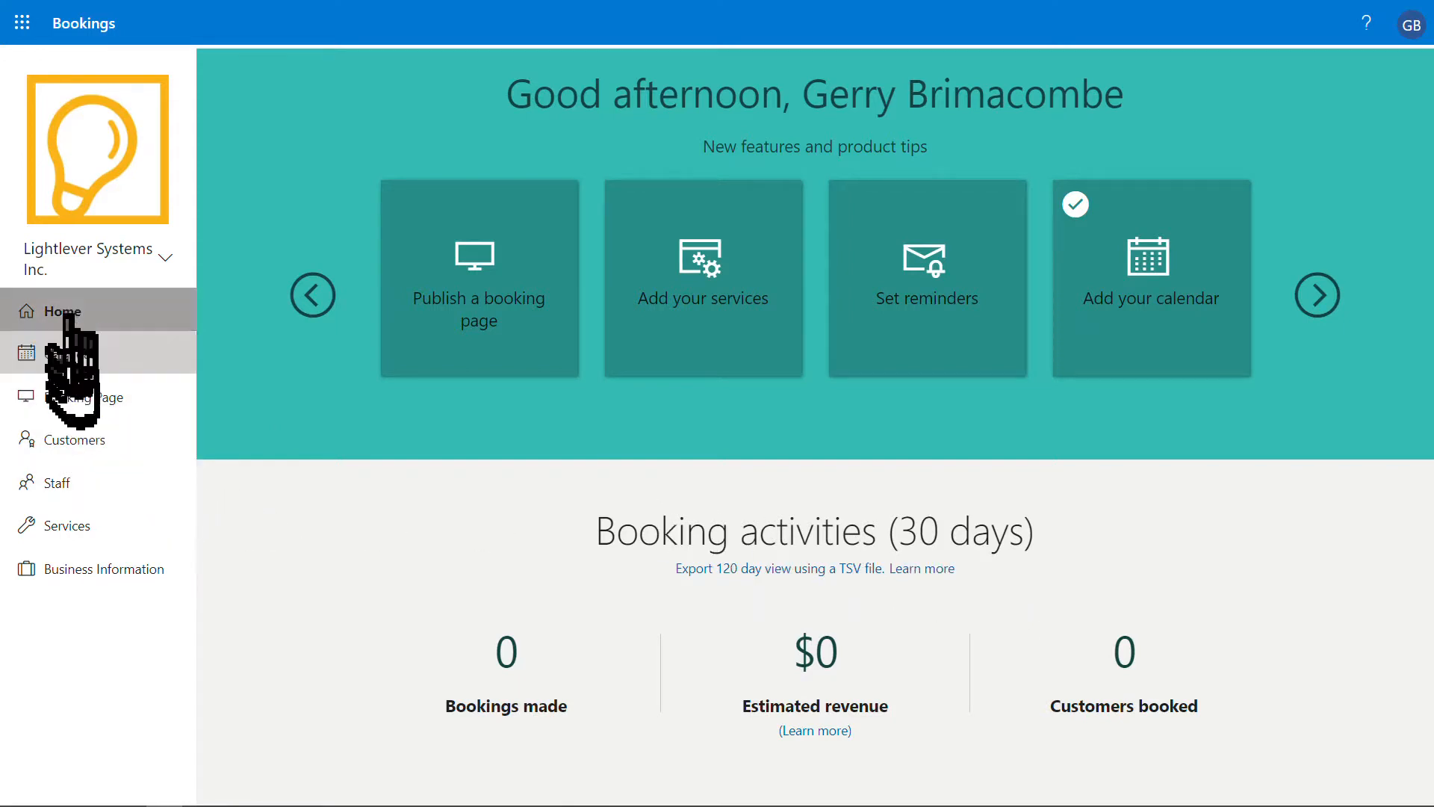
click(78, 571)
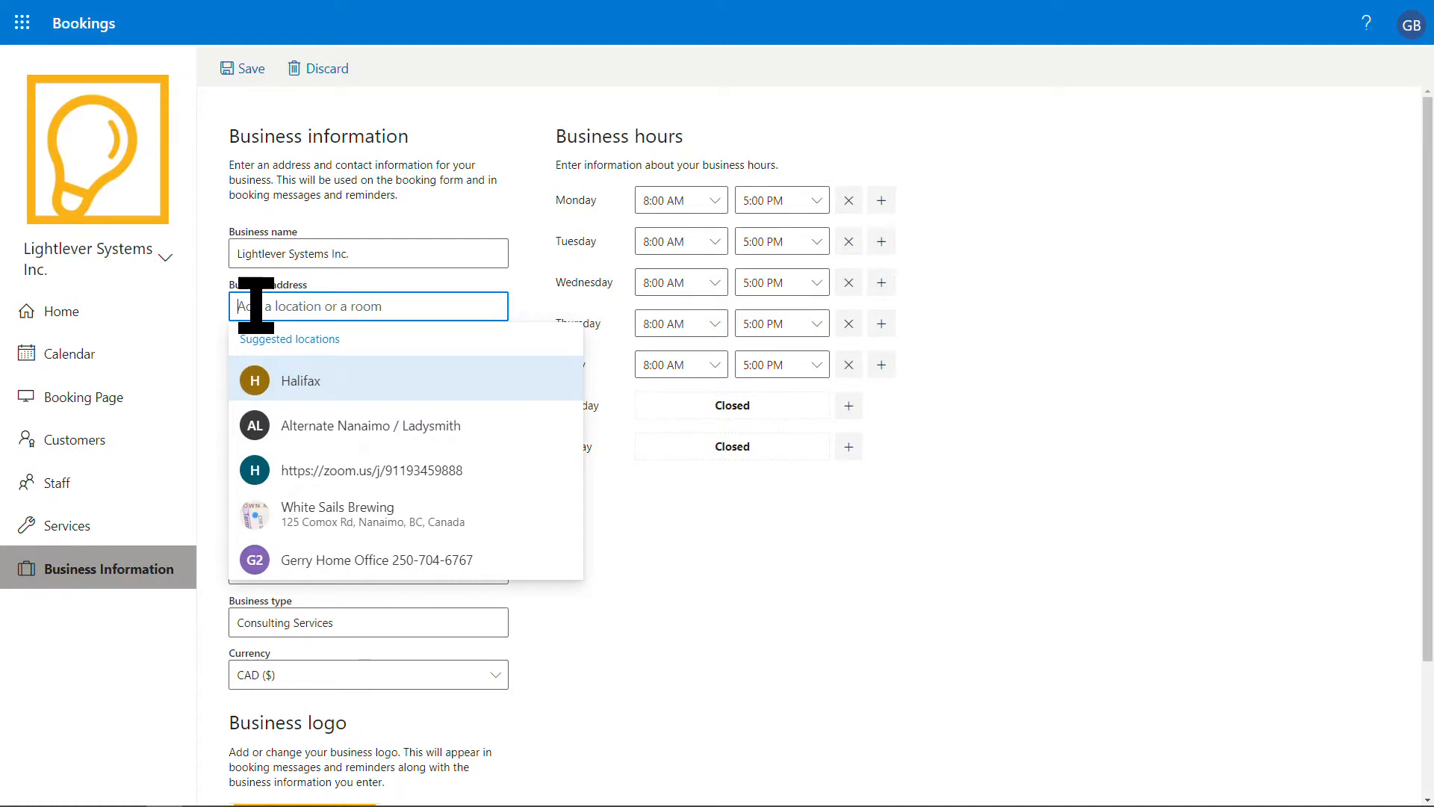
text(1)
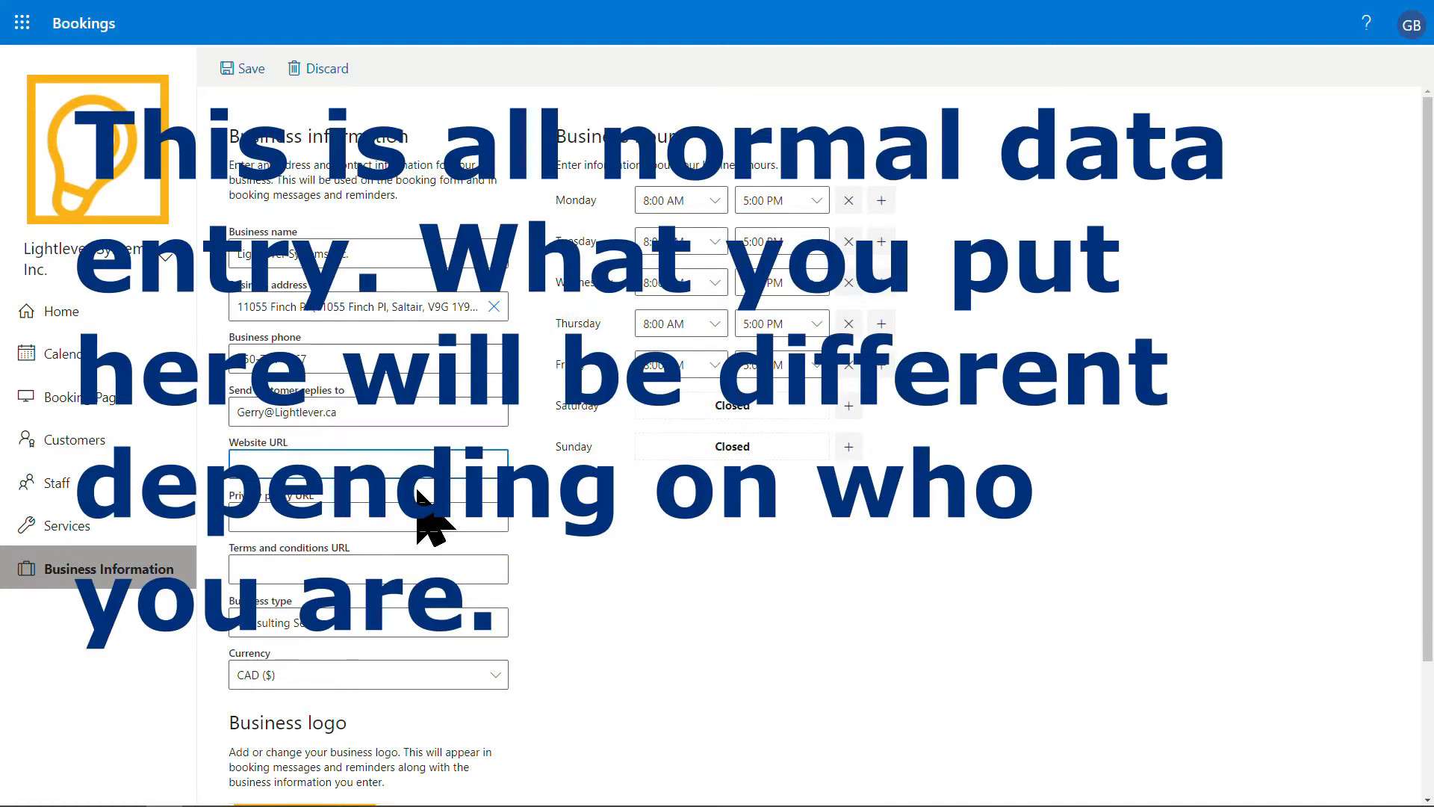
key(Tab)
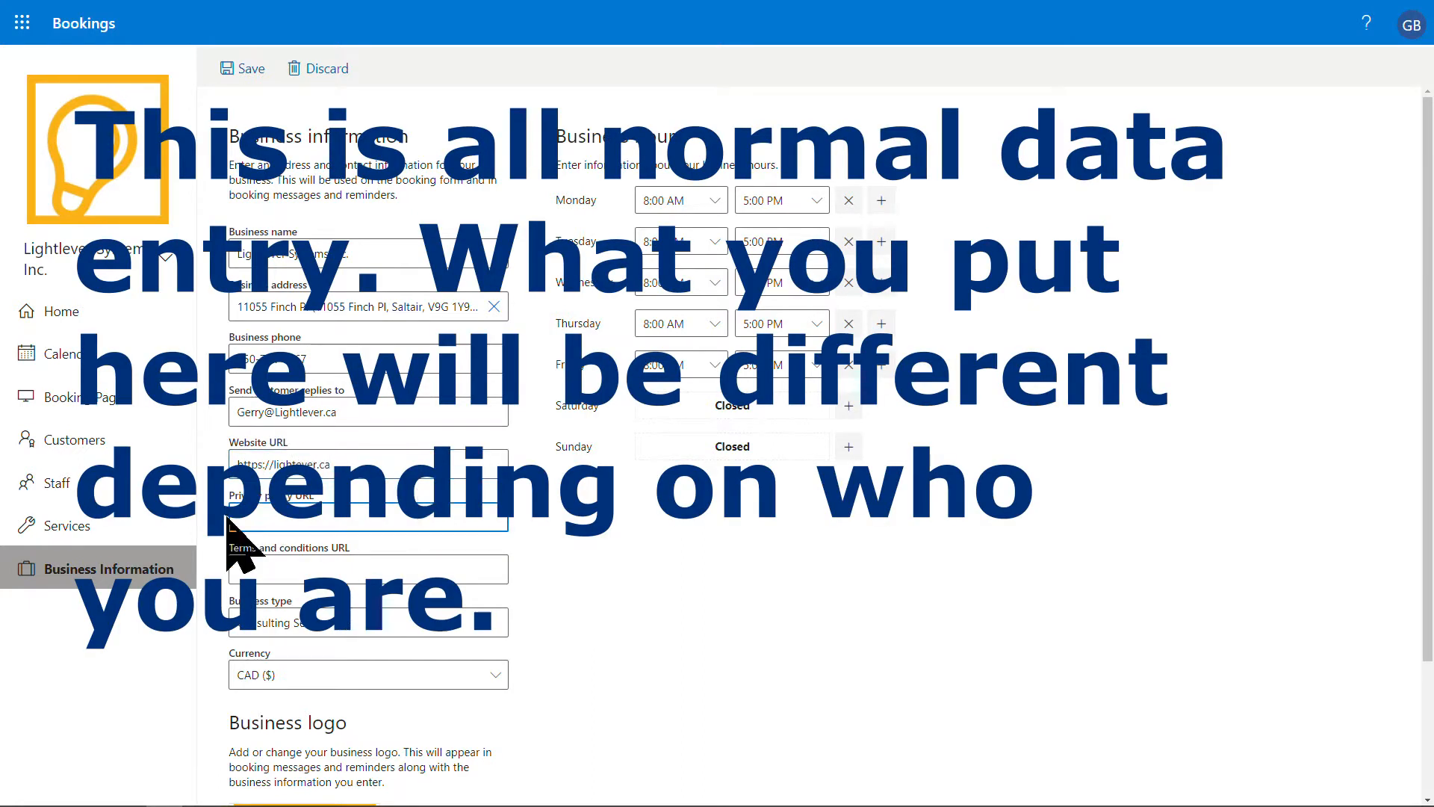
click(391, 624)
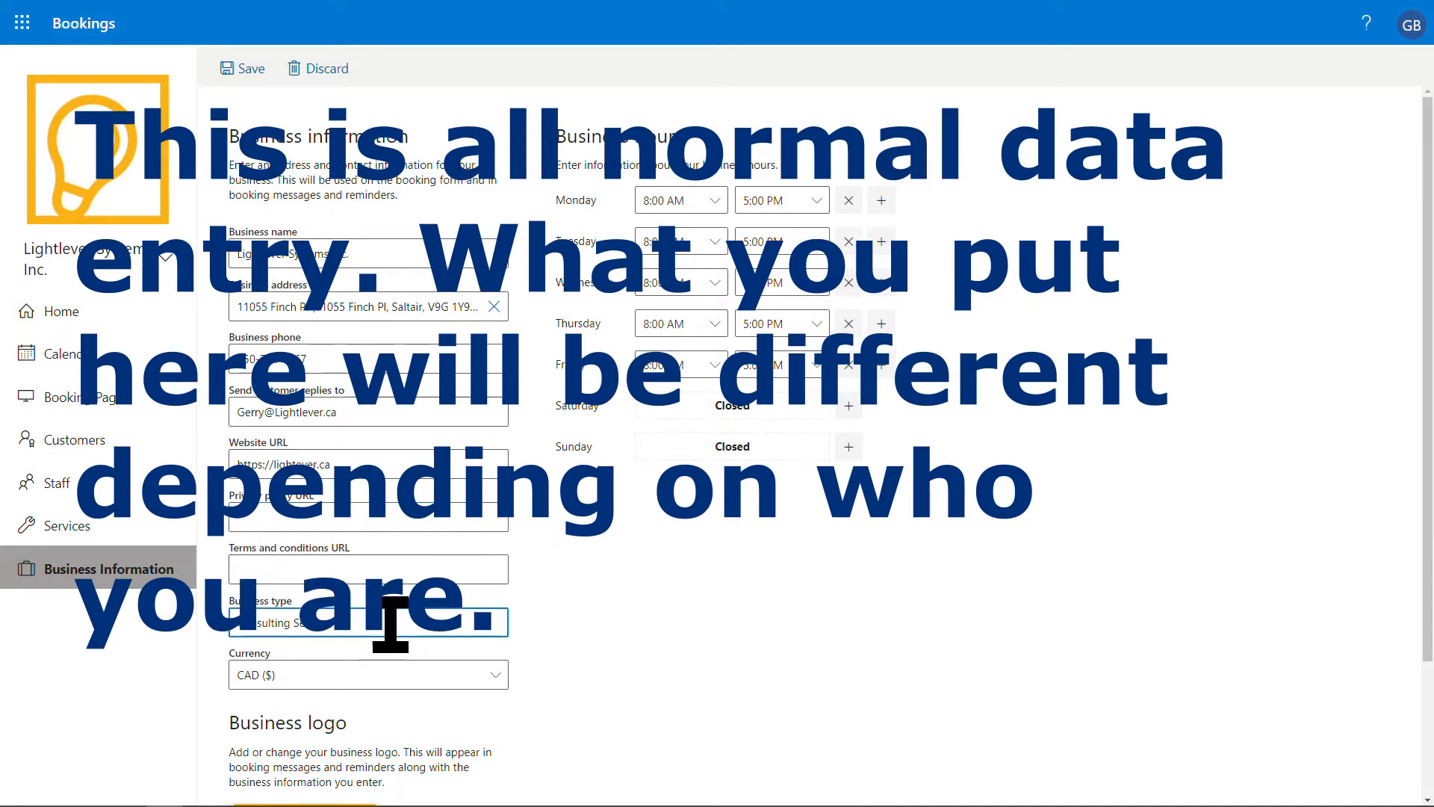
click(382, 676)
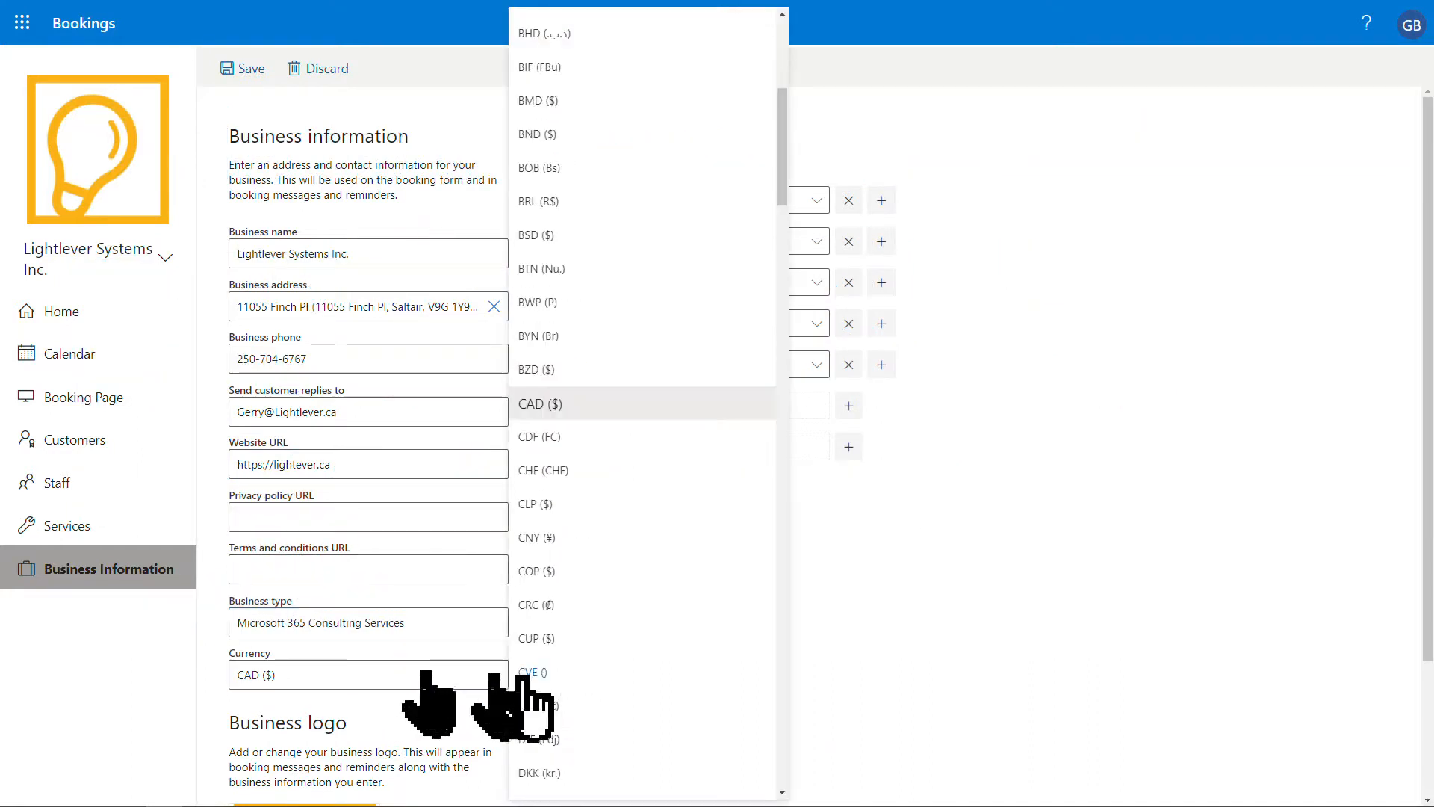
click(1056, 717)
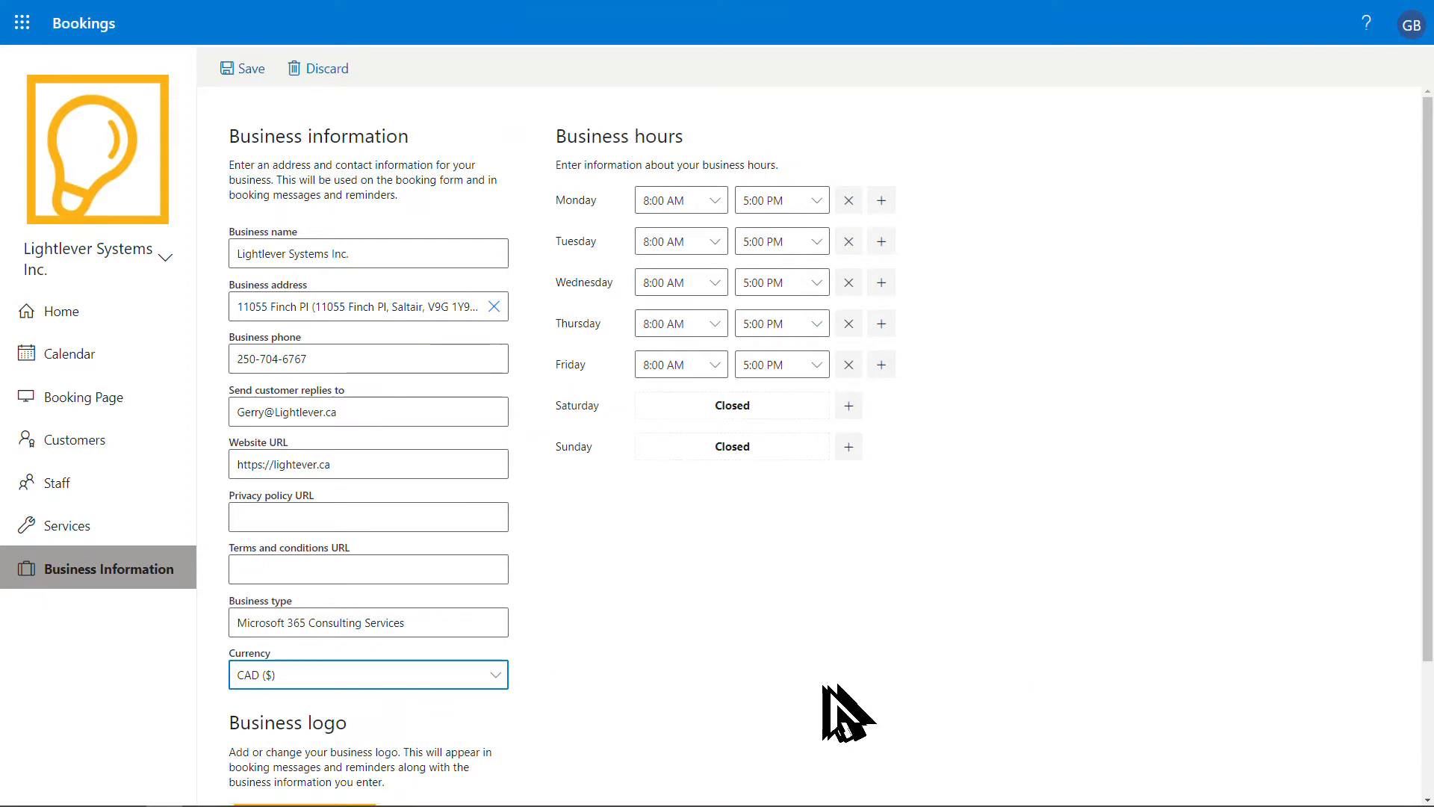
scroll(848, 710, down, 2)
scroll(717, 680, up, 2)
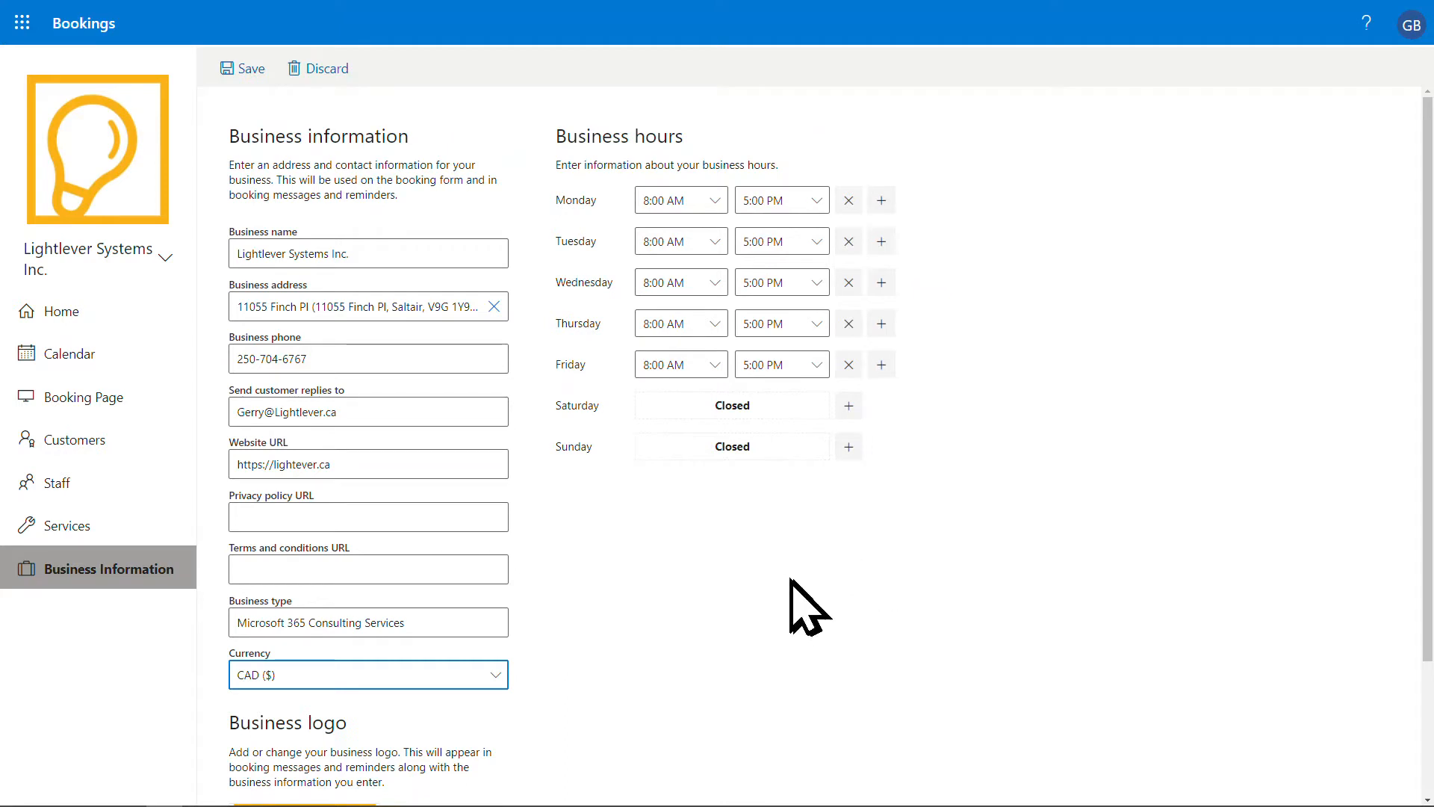
Set Monday's opening time to 10:30 AM and save the business information changes
click(706, 284)
click(704, 203)
click(710, 205)
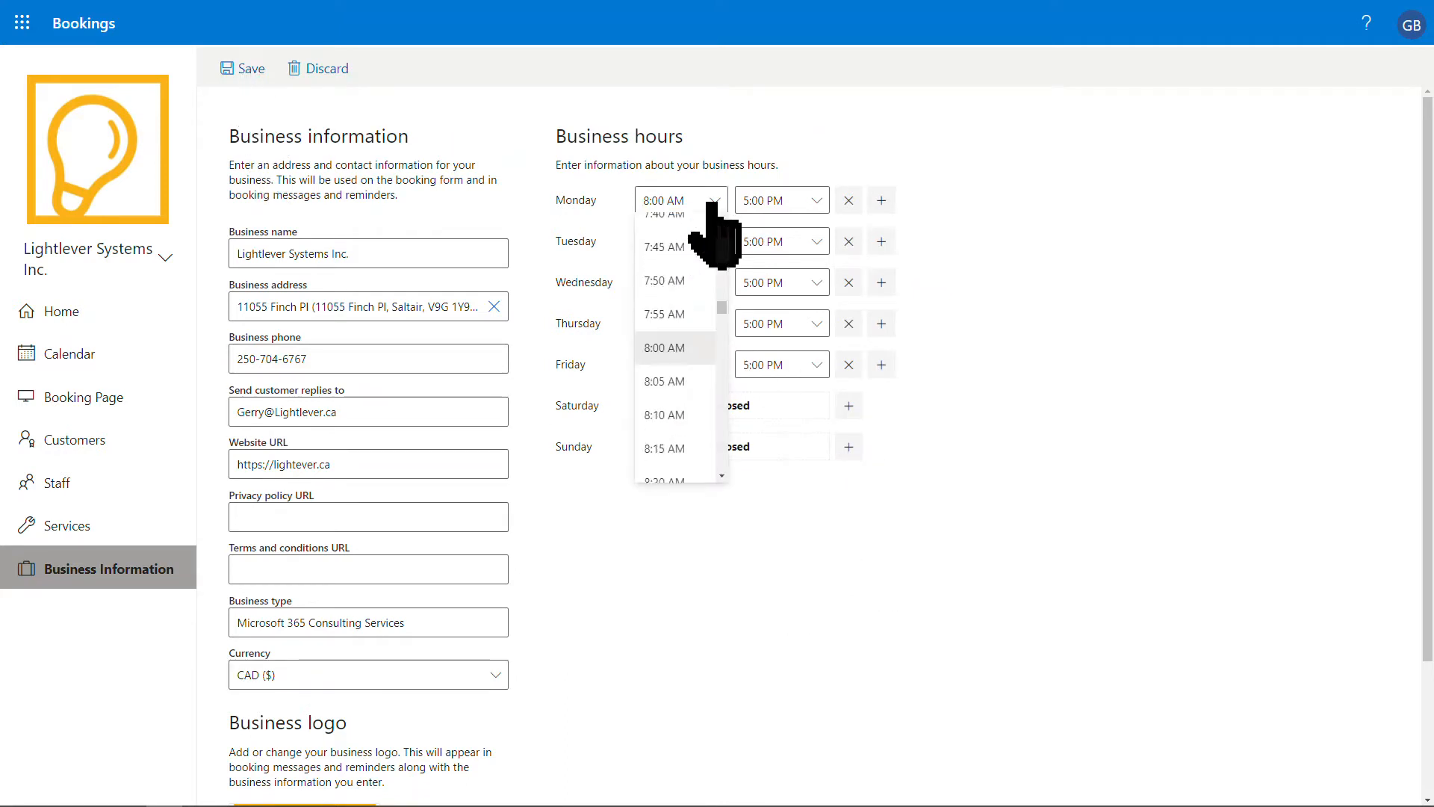
scroll(706, 471, down, 10)
click(683, 434)
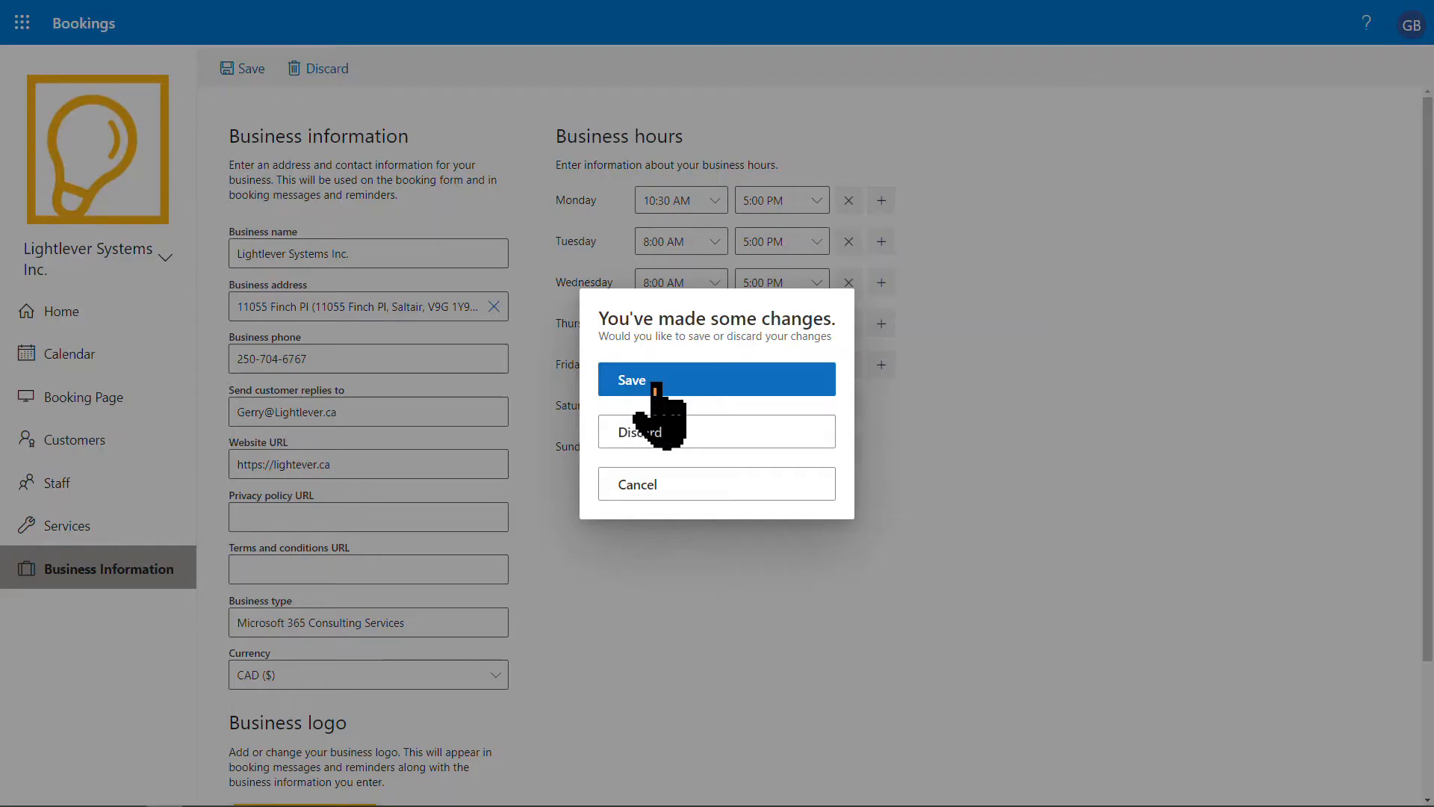
click(655, 387)
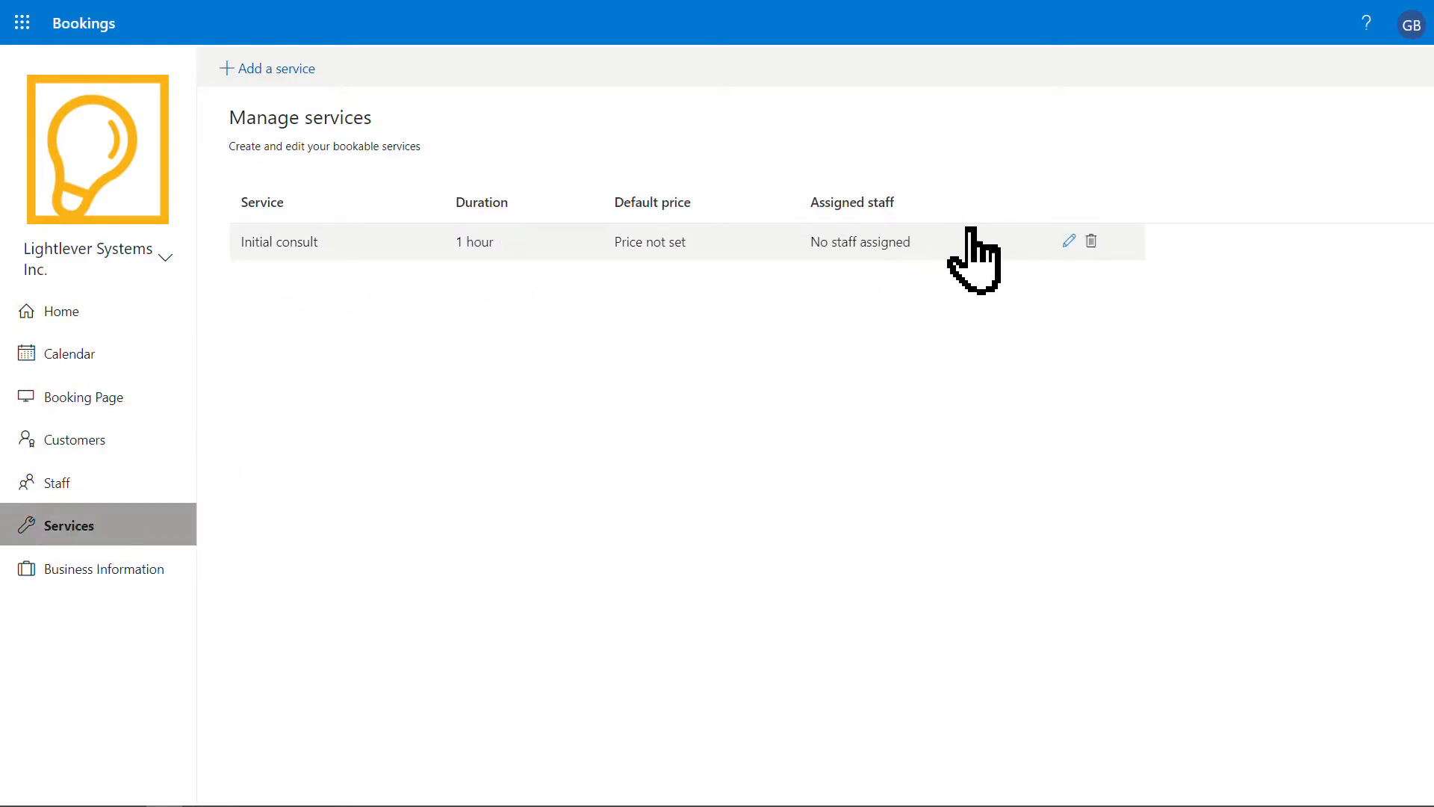
Add a service named "1 Hour Microsoft 365 FREE CONSULTATION with" plus the consultant's first name, and describe the free offer for the first five people booking
click(249, 71)
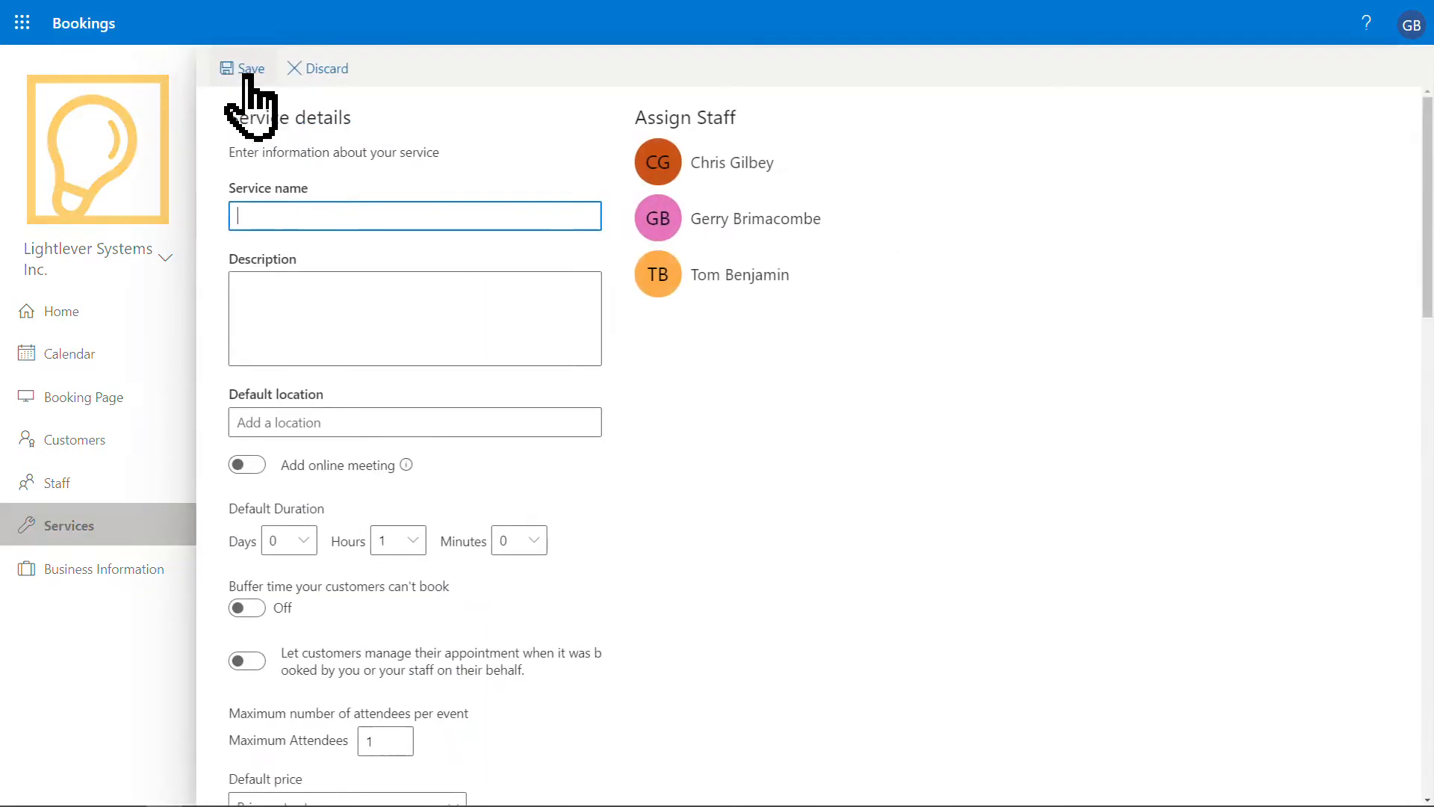
text(1 Hour Microsoft 365 FREE CONSULTATION)
click(294, 310)
text(The first five (5) people to book a time with Gerry Brimacombe get a free Microsoft 365 consulTraining. Good luck and hope to talk to you soon! 😊)
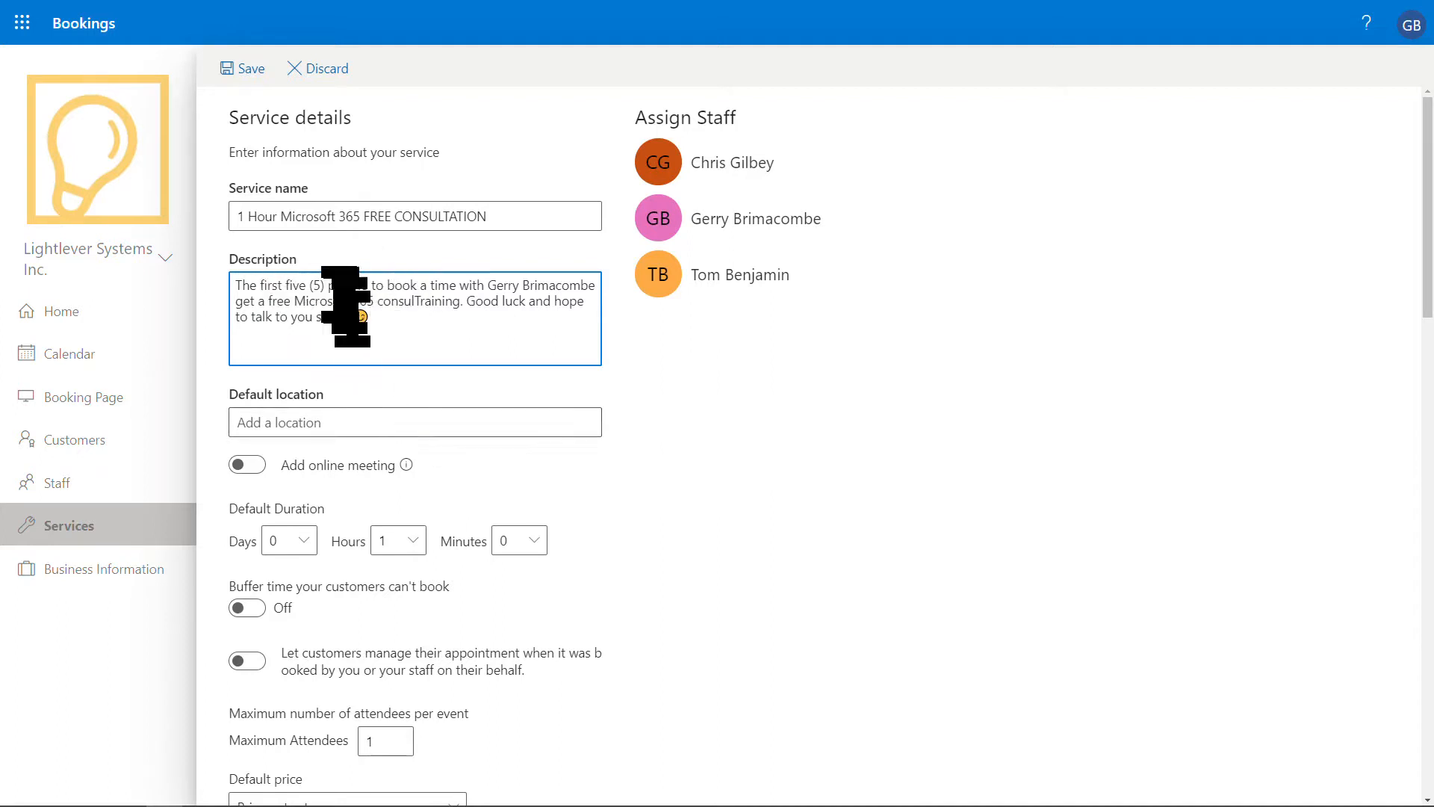
click(516, 220)
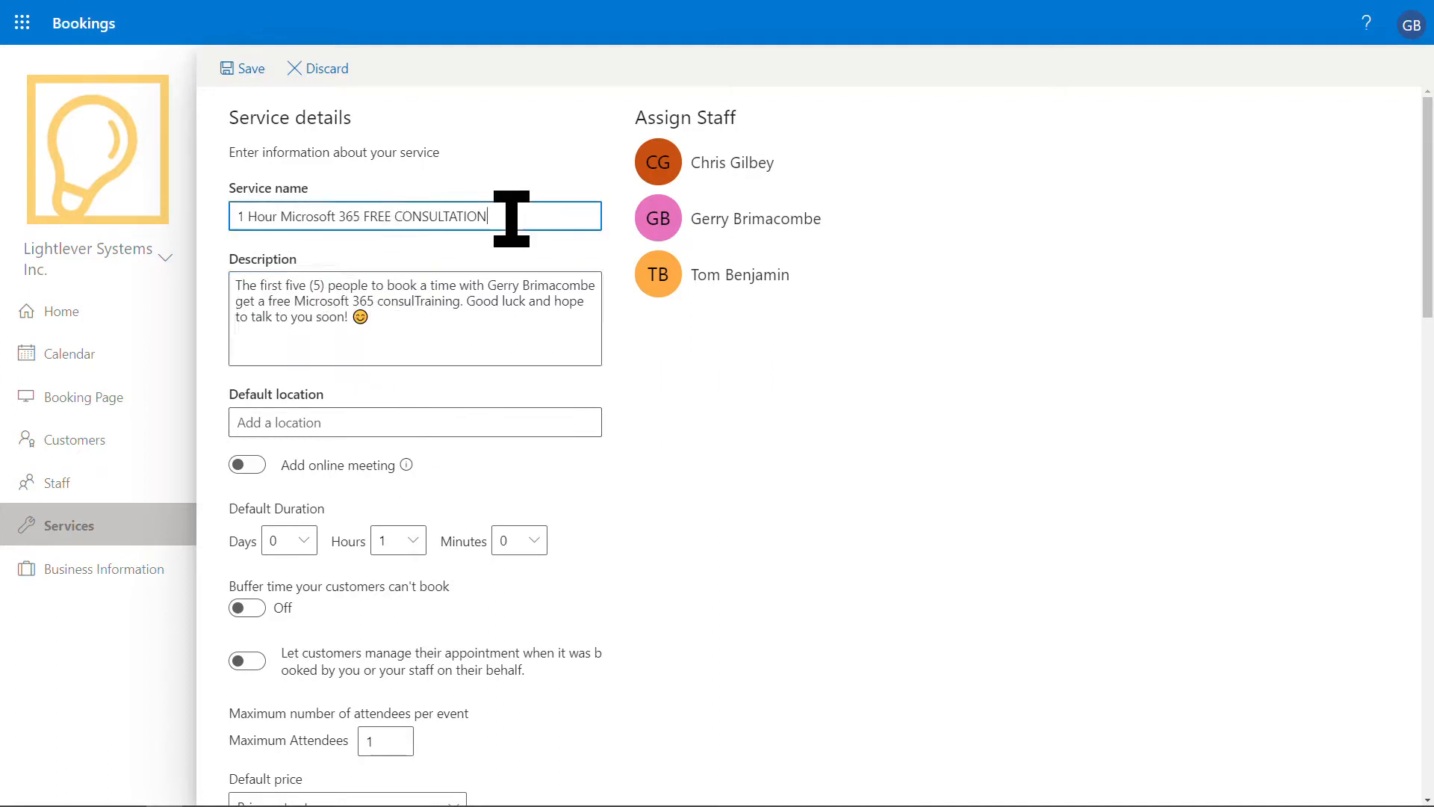
text(Gerry)
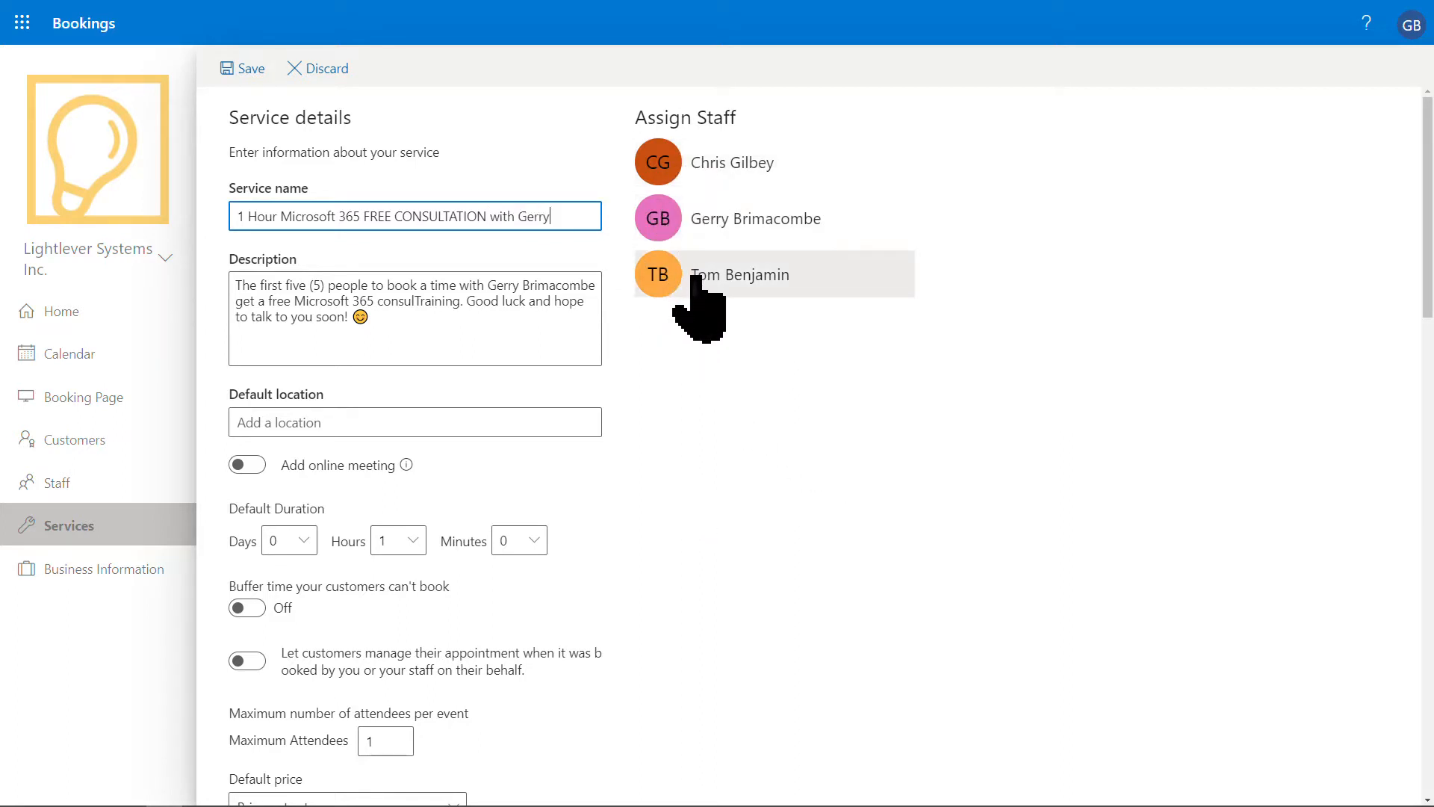
Assign only the consultant mentioned in the service name as staff for the new service
click(716, 225)
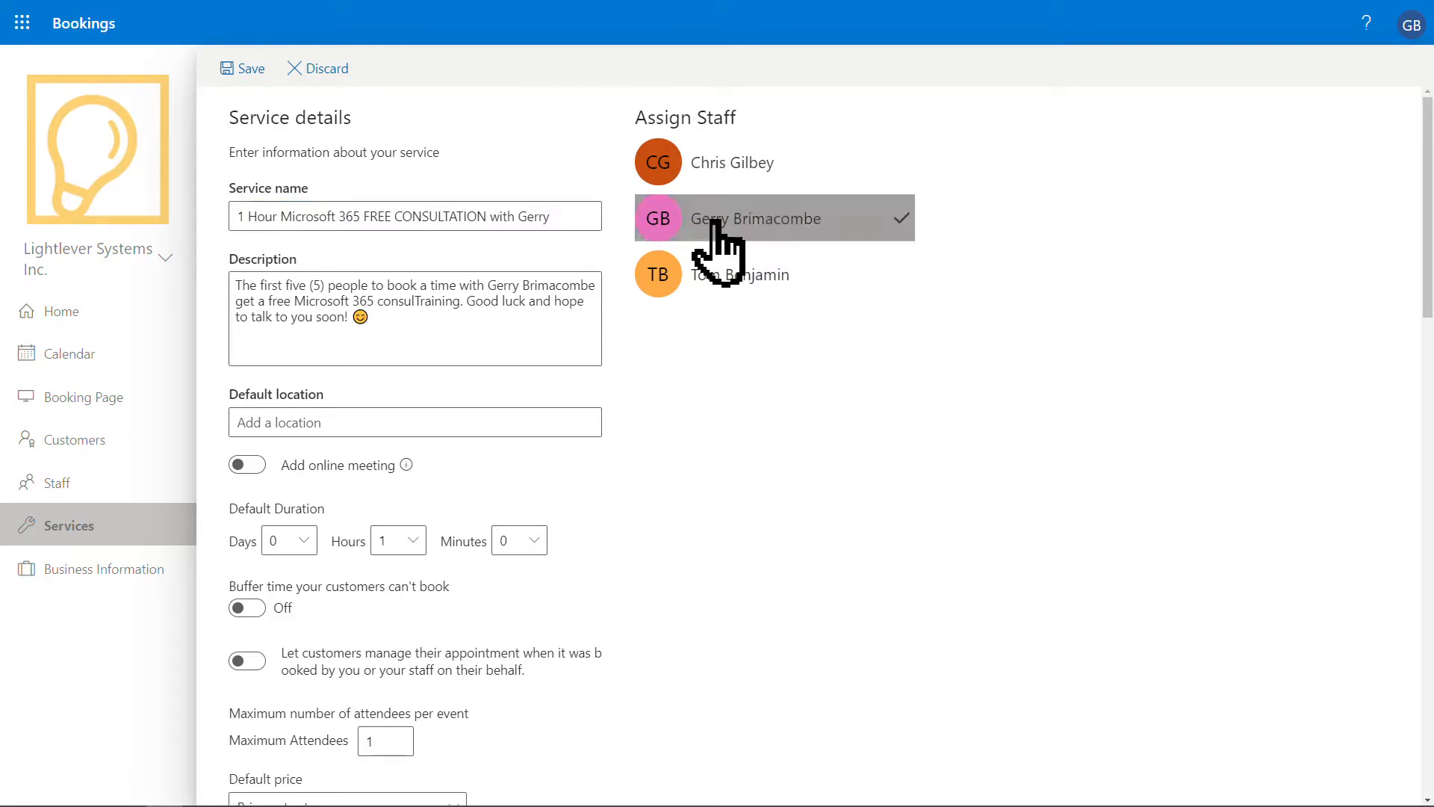
click(715, 275)
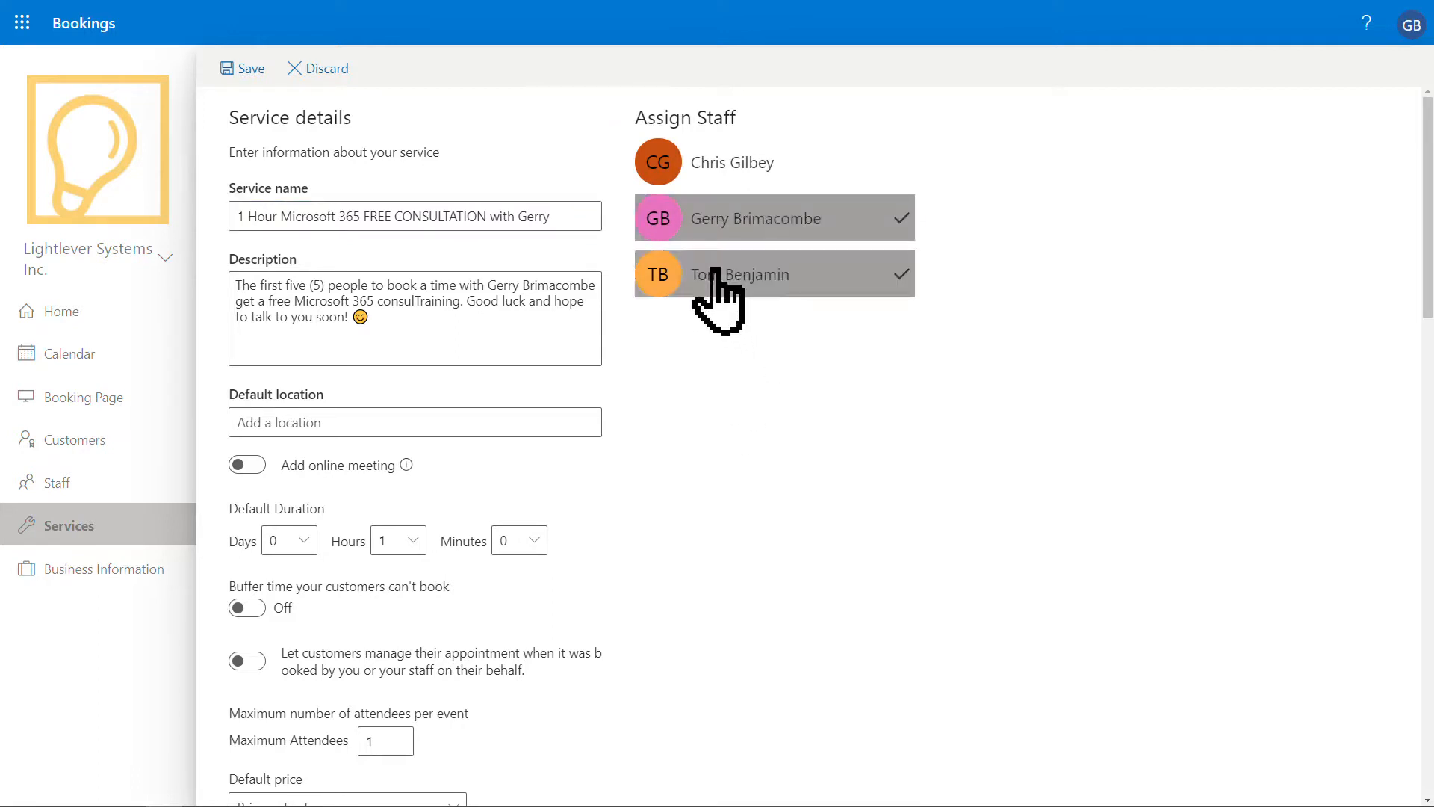
click(713, 277)
scroll(390, 491, down, 1)
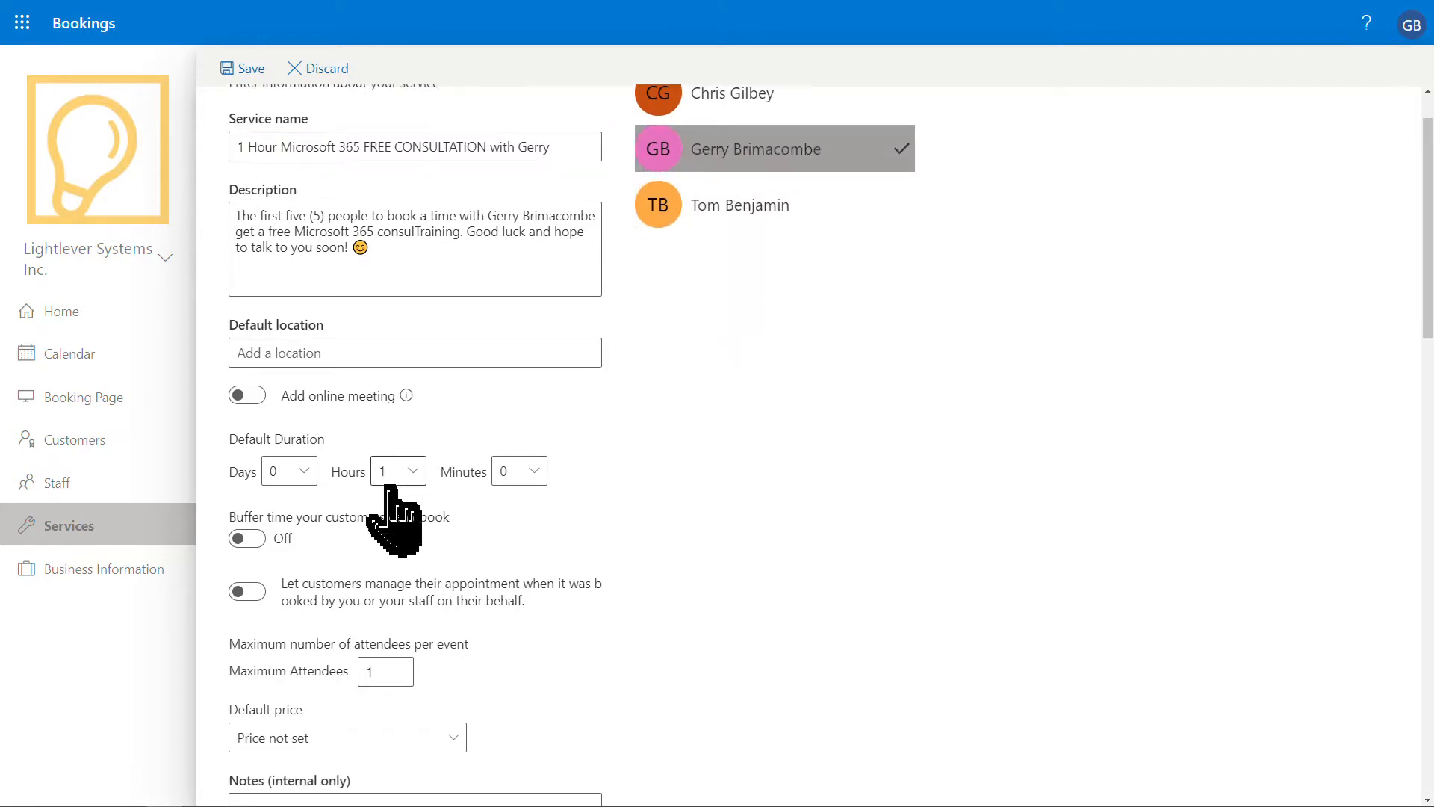
Set the service's default location to Teams and enable the online meeting option
click(295, 346)
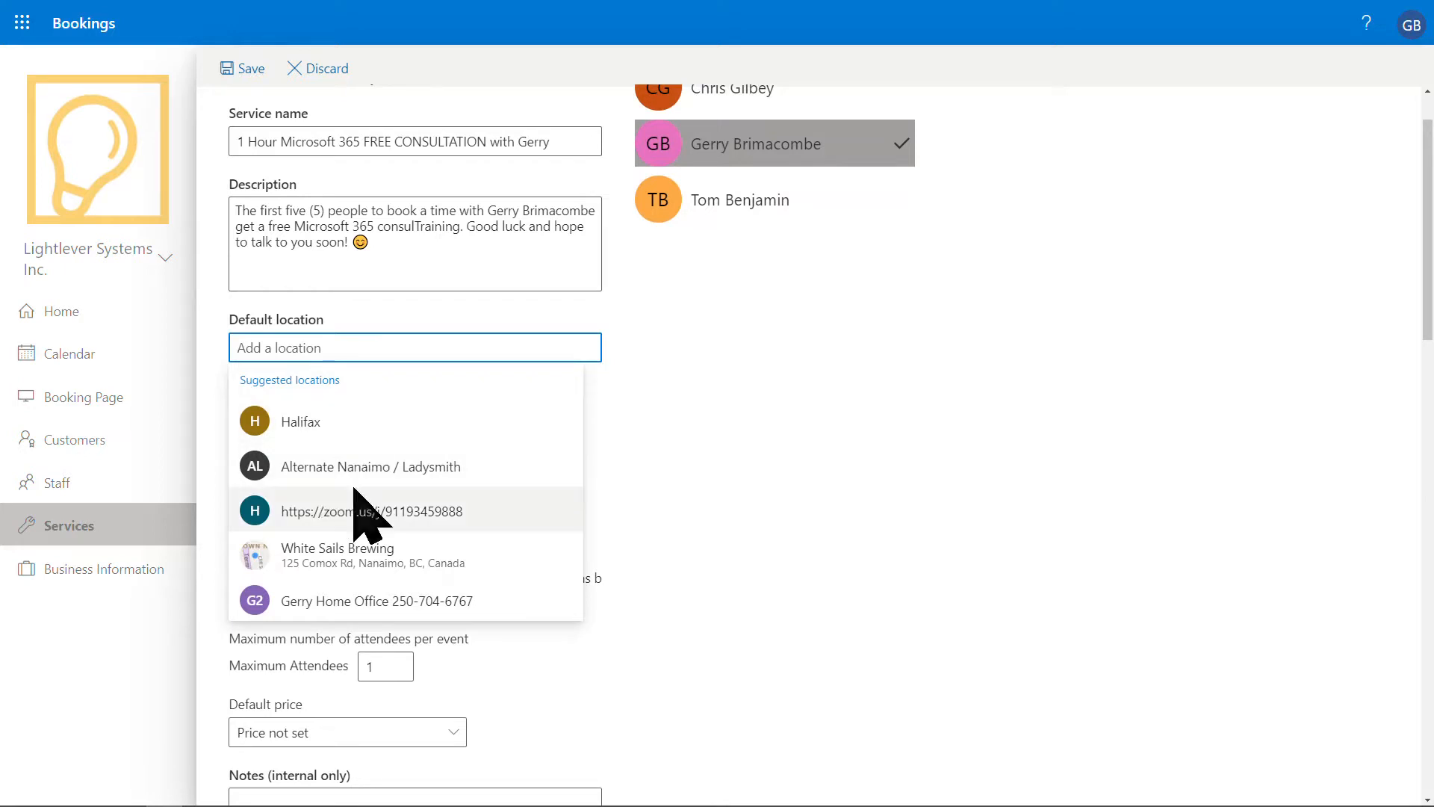
text(Teams)
key(Return)
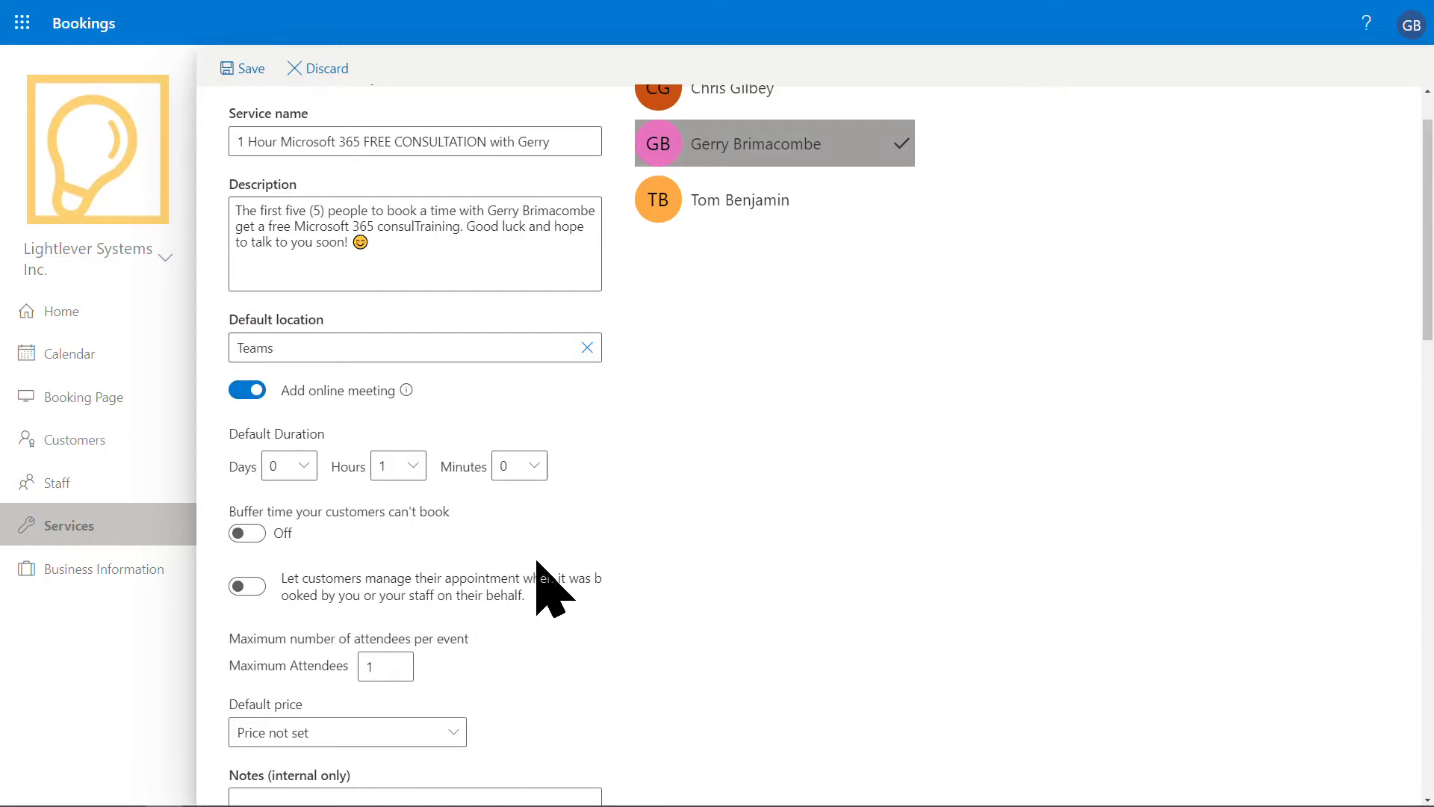
scroll(553, 568, down, 1)
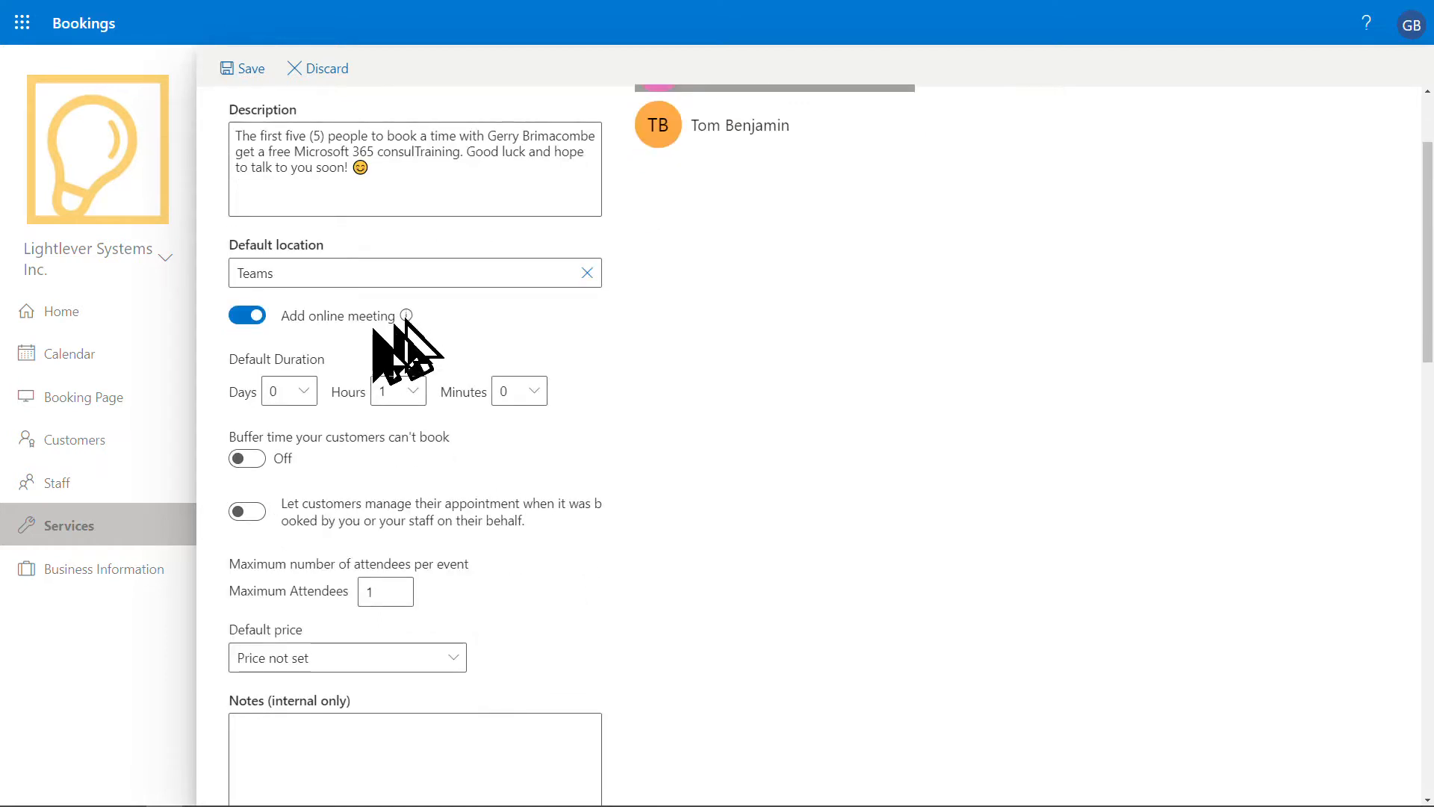
scroll(496, 426, down, 1)
scroll(486, 422, up, 3)
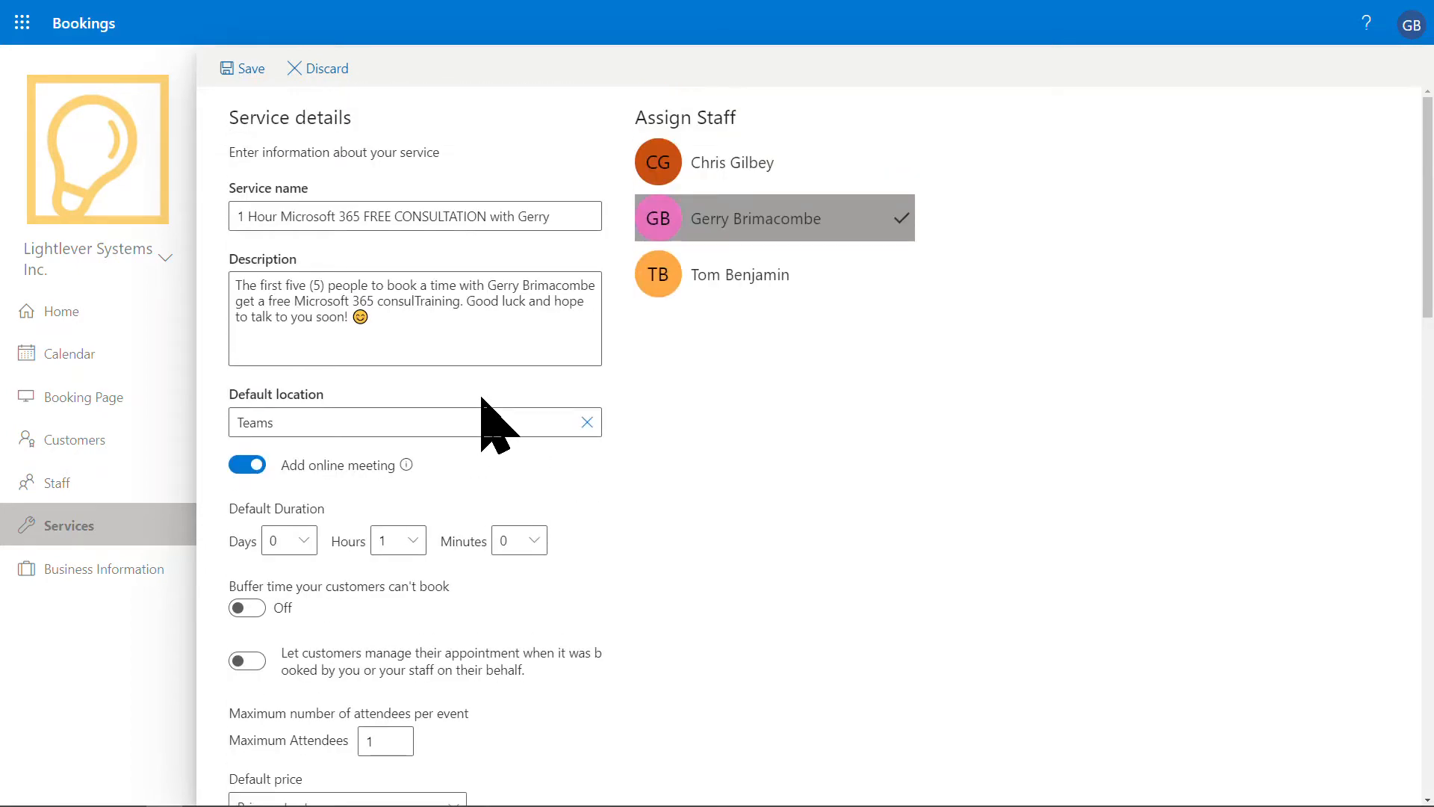
scroll(482, 418, down, 1)
scroll(481, 419, up, 2)
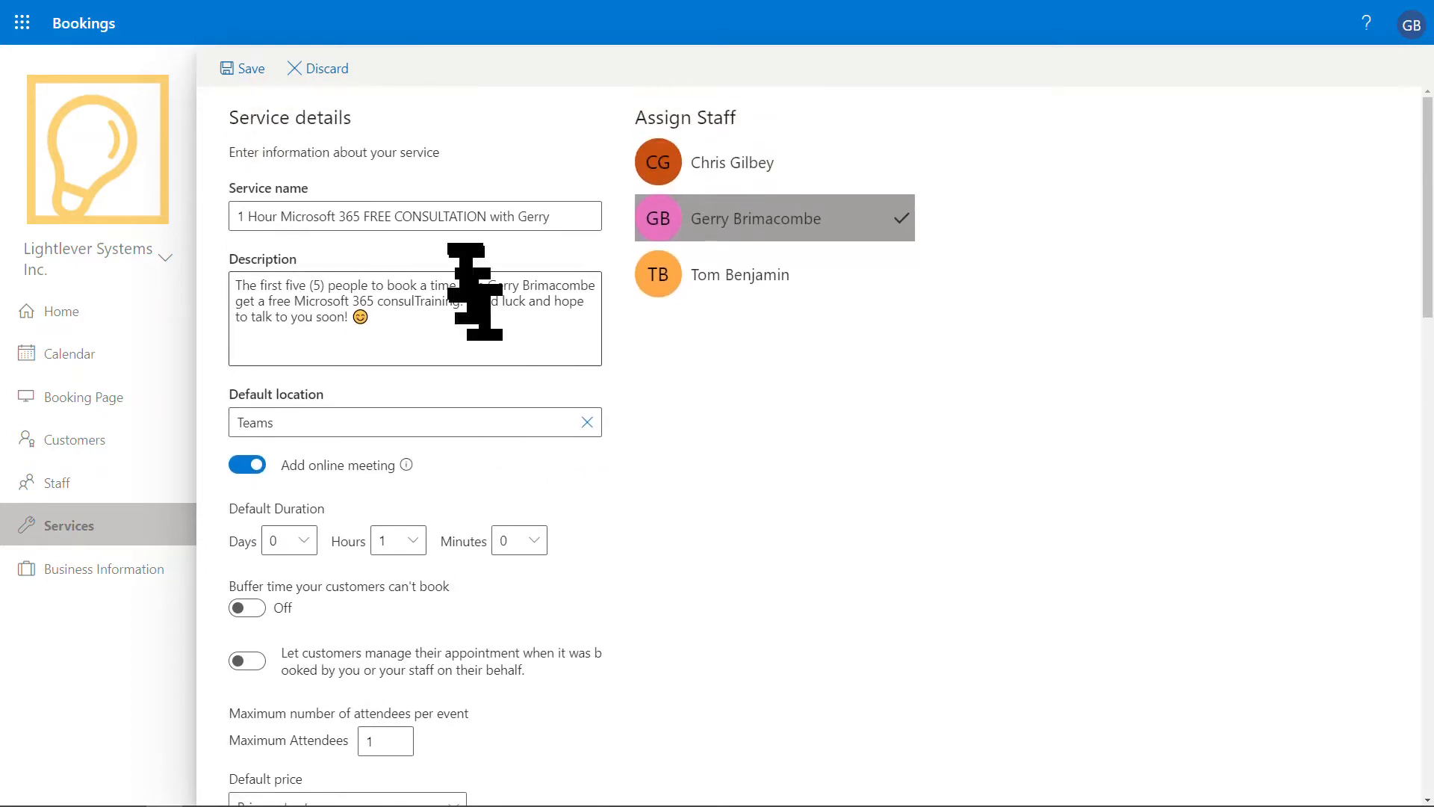
Turn on the service's buffer time and set 15 minutes after each appointment
scroll(396, 554, down, 1)
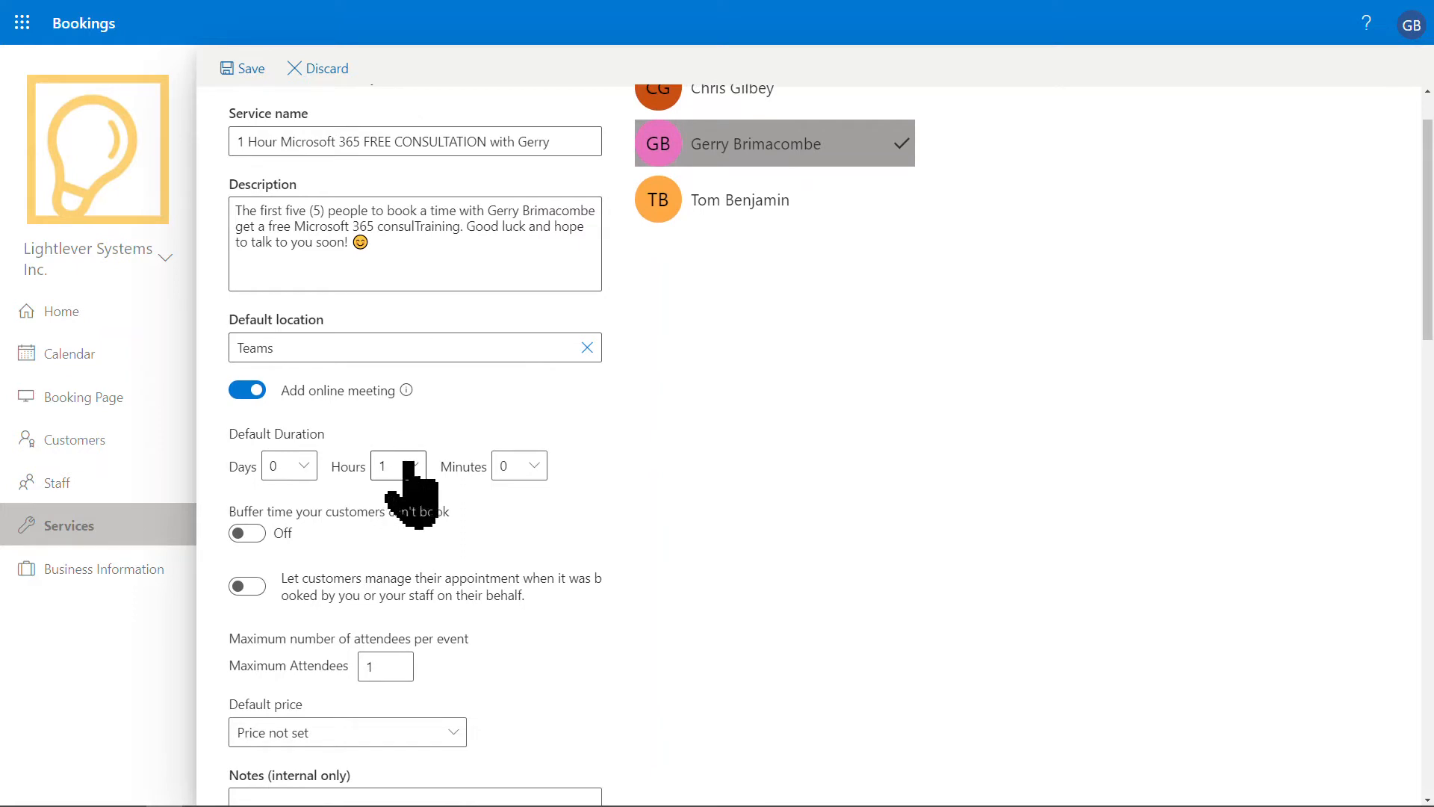
scroll(448, 531, down, 1)
click(534, 393)
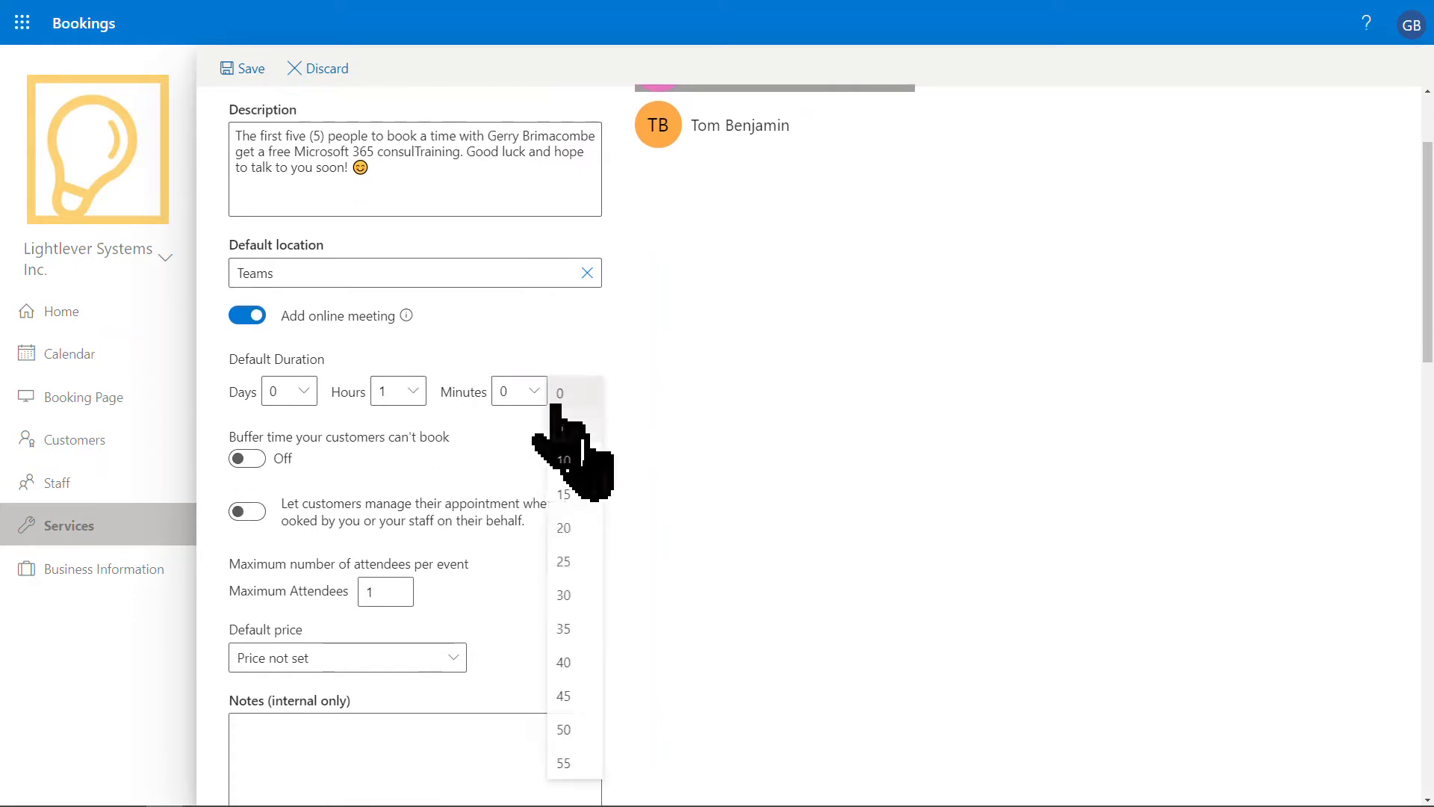
click(404, 475)
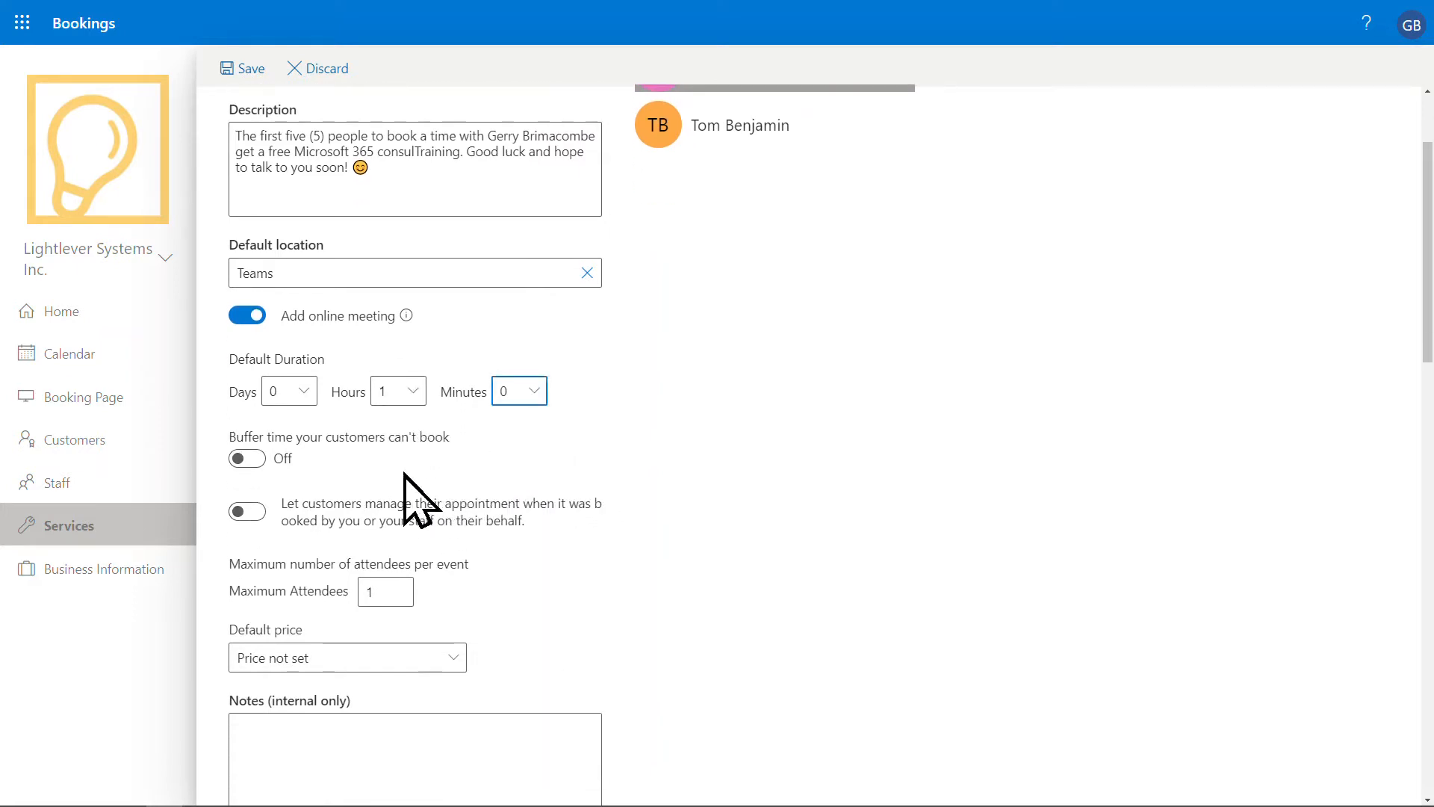
scroll(359, 485, down, 1)
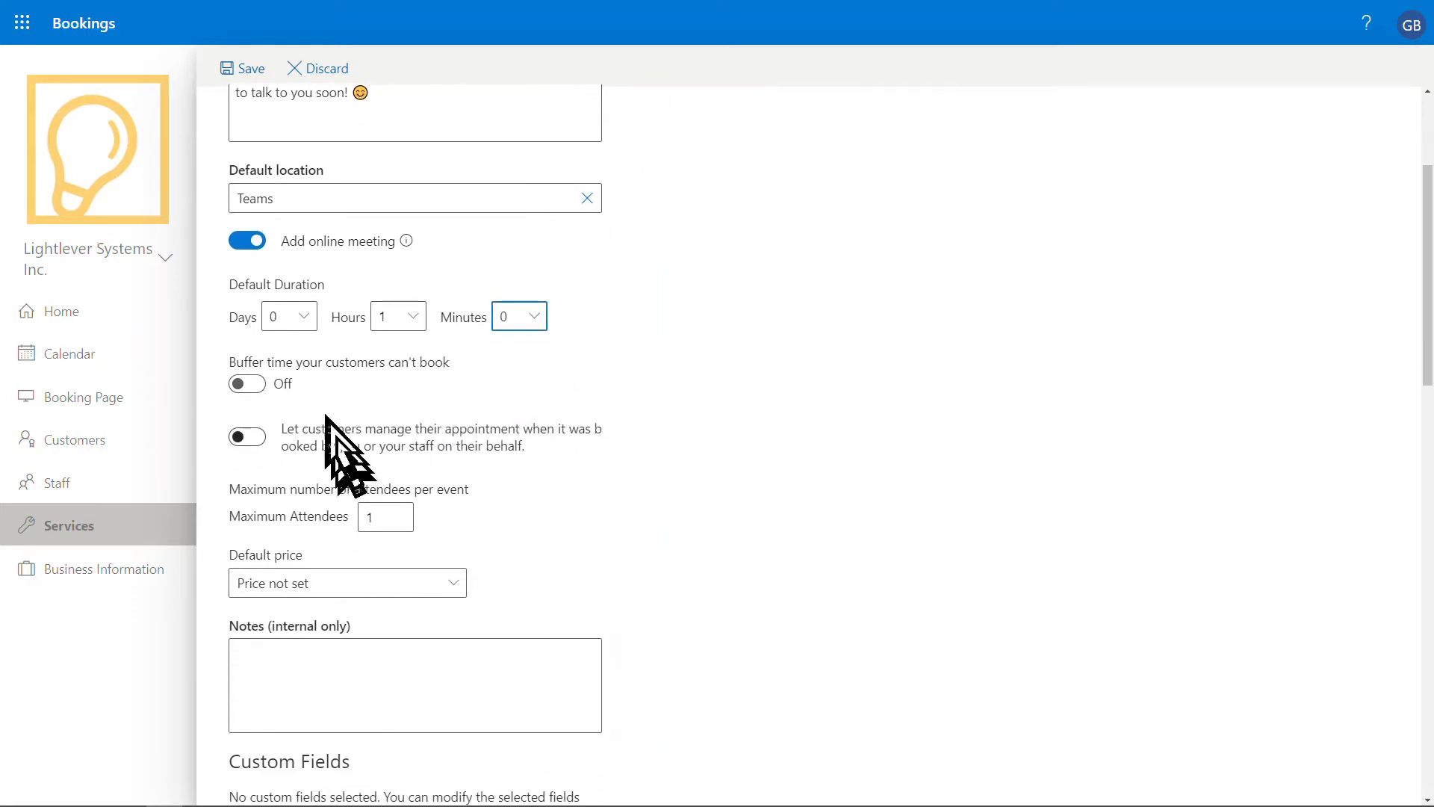
click(247, 384)
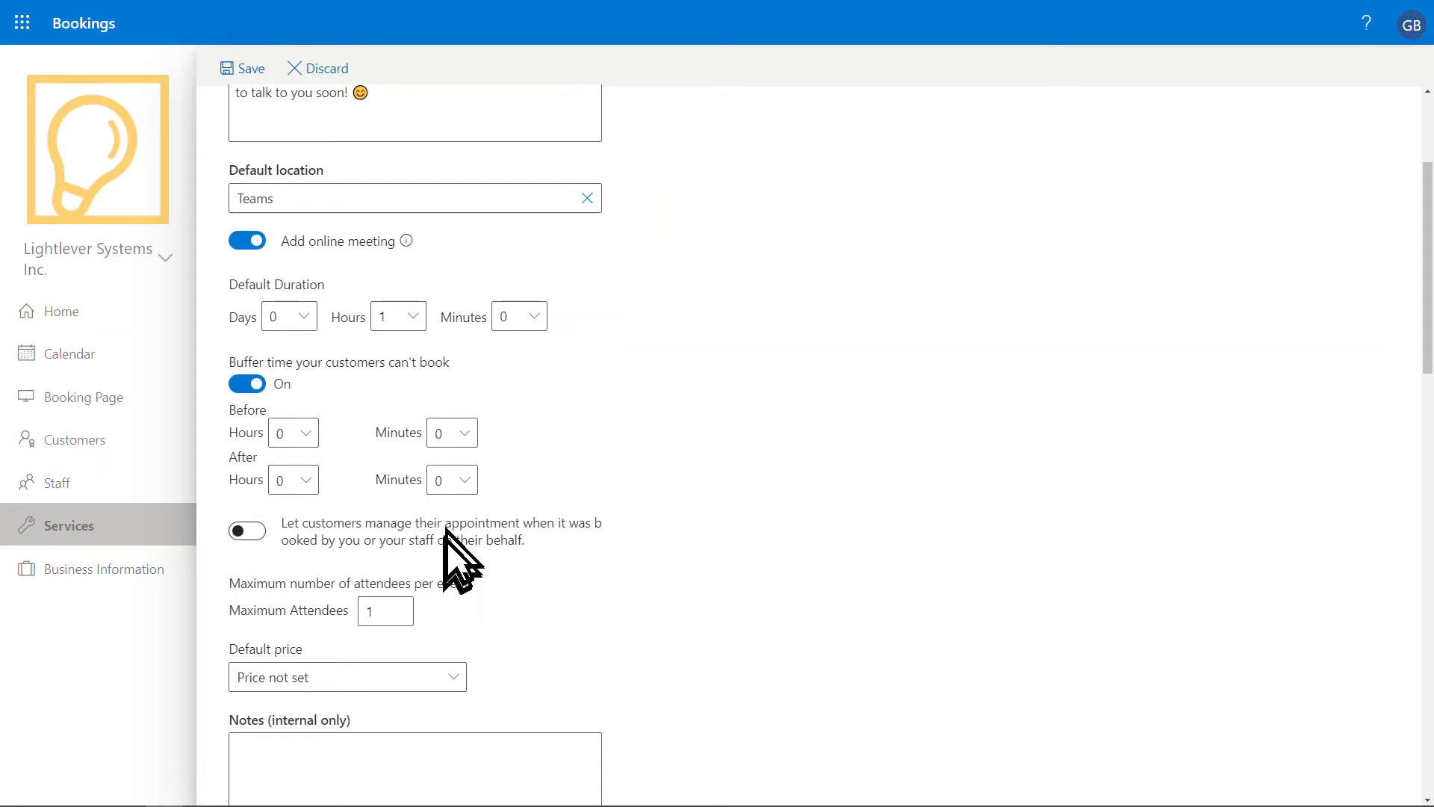
click(452, 479)
click(451, 177)
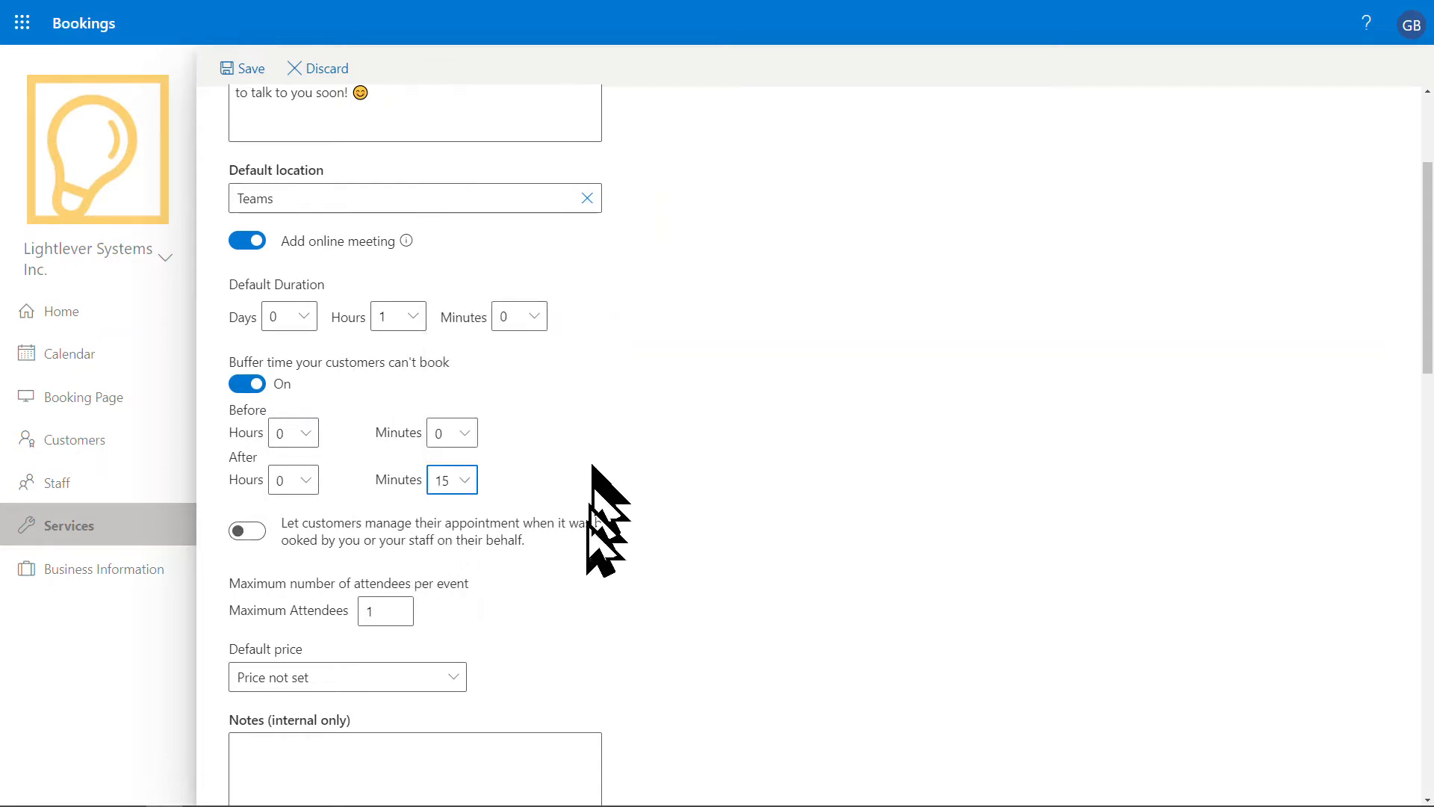
scroll(602, 560, down, 2)
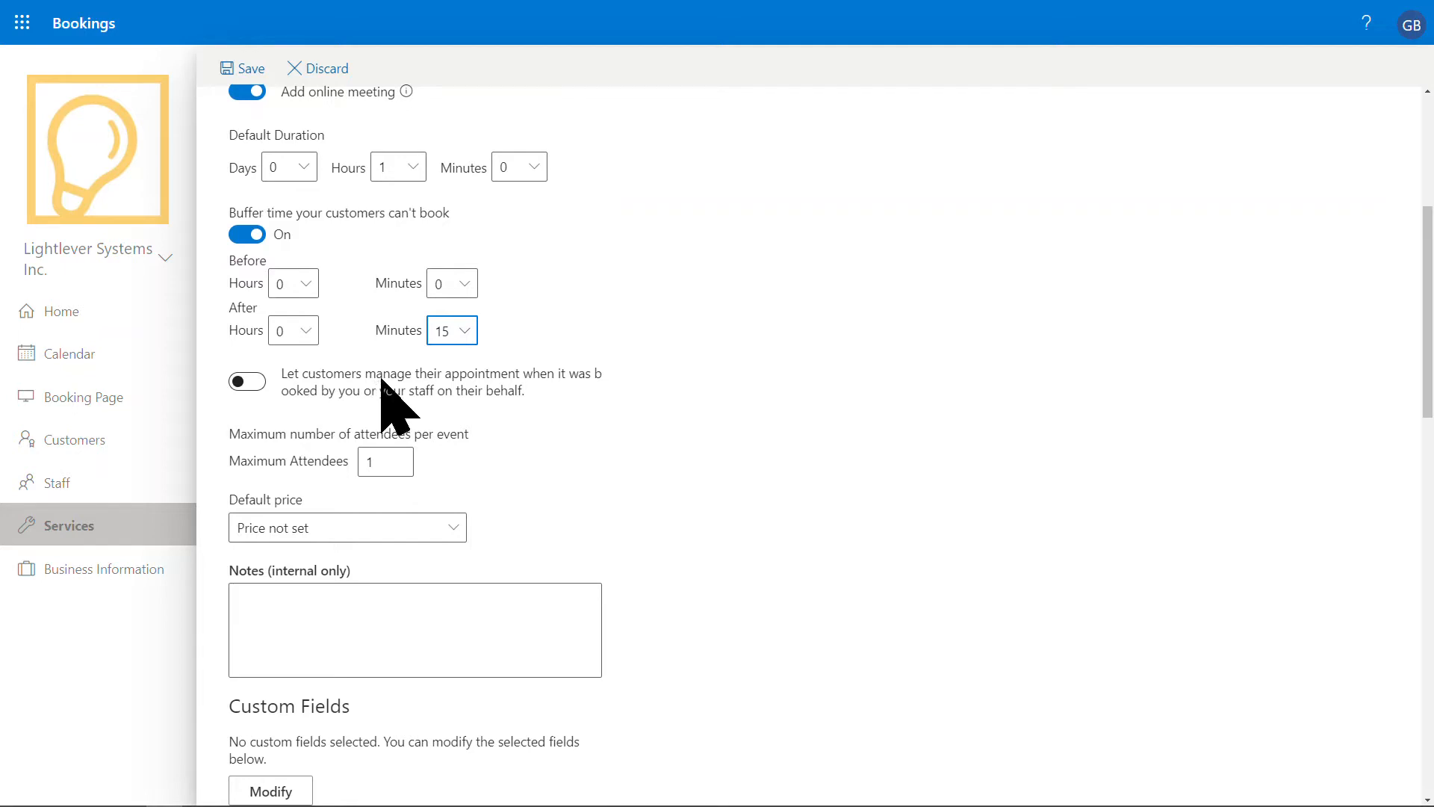
click(258, 382)
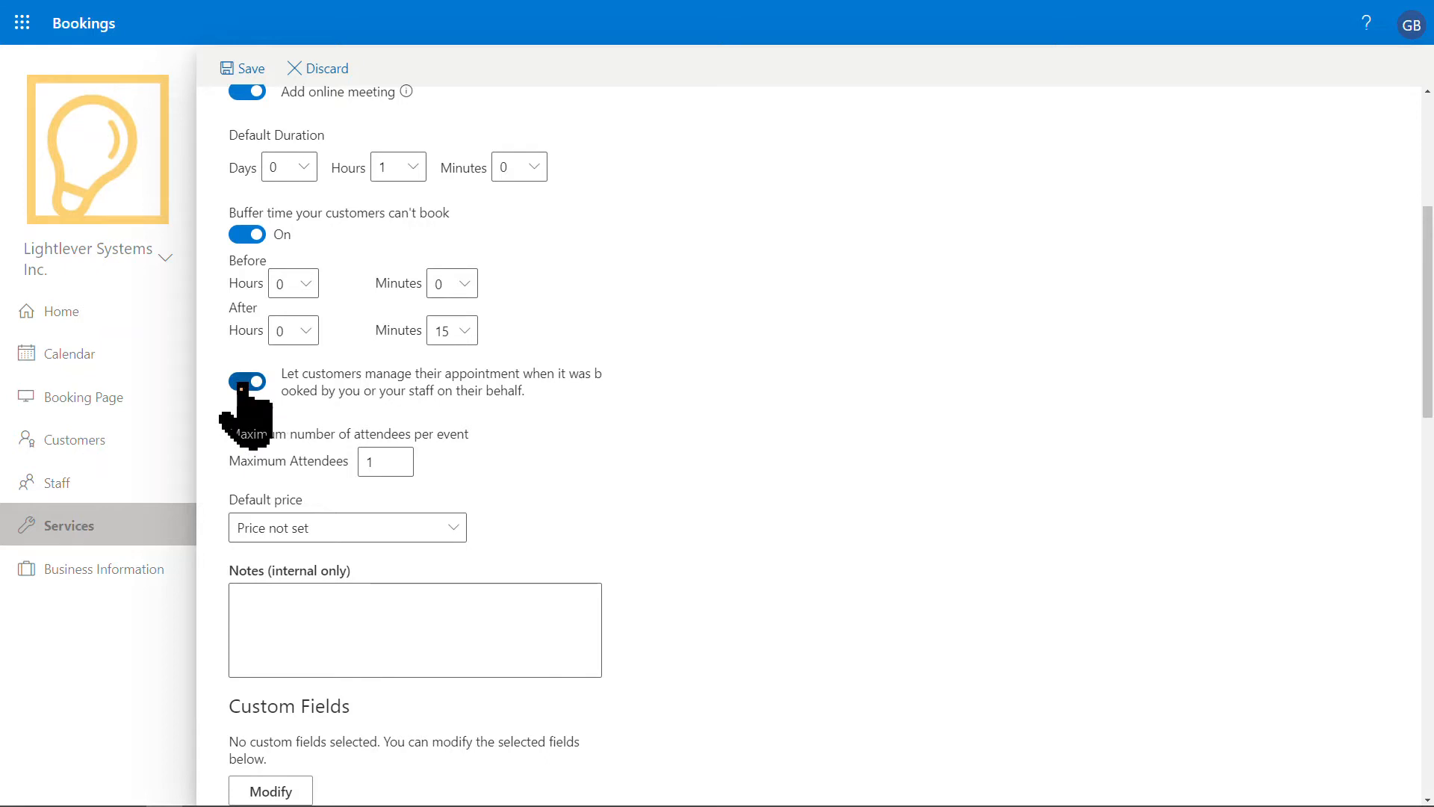
click(243, 384)
Set the service's maximum attendees to 2 and its default price to Free
scroll(404, 484, down, 1)
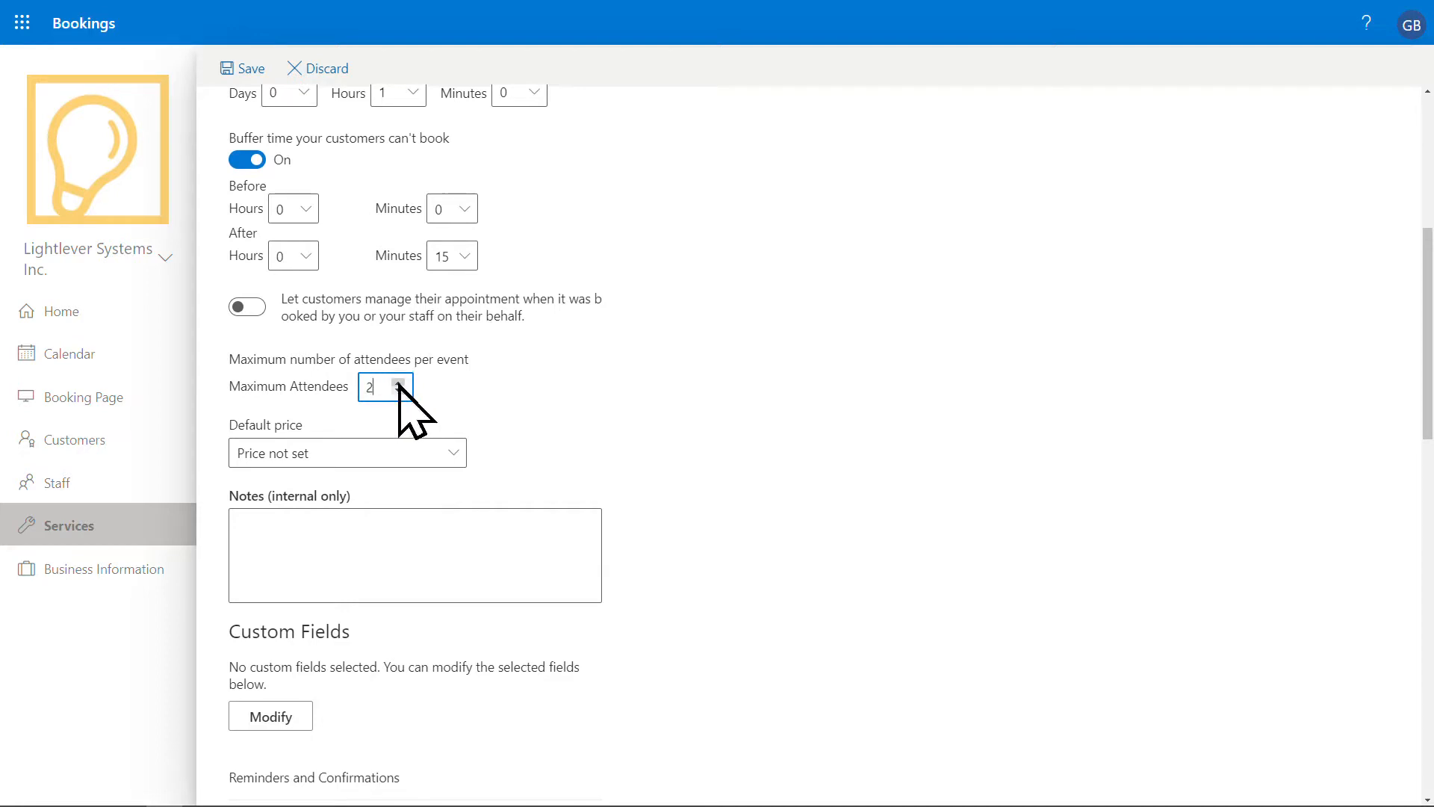
scroll(387, 487, down, 1)
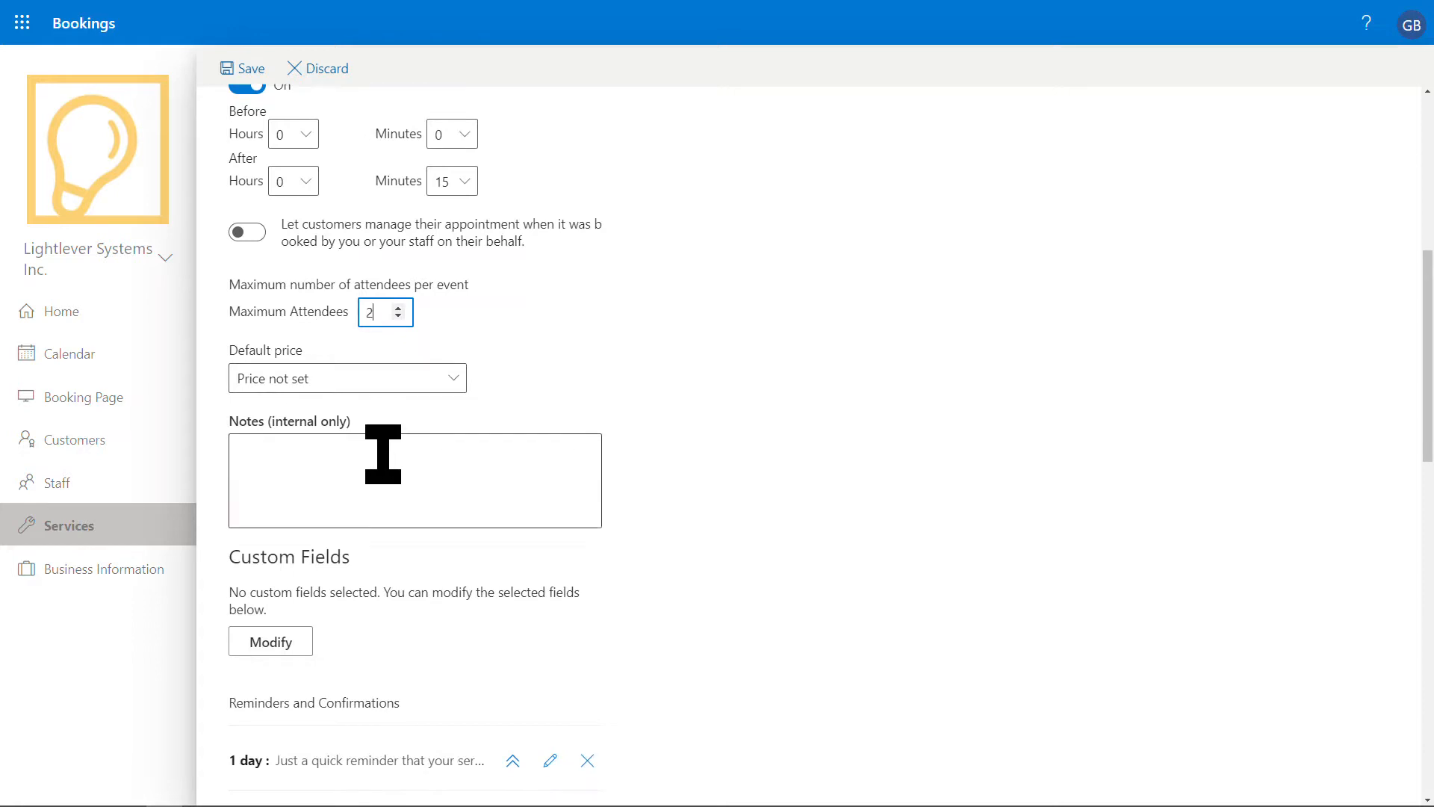
click(358, 387)
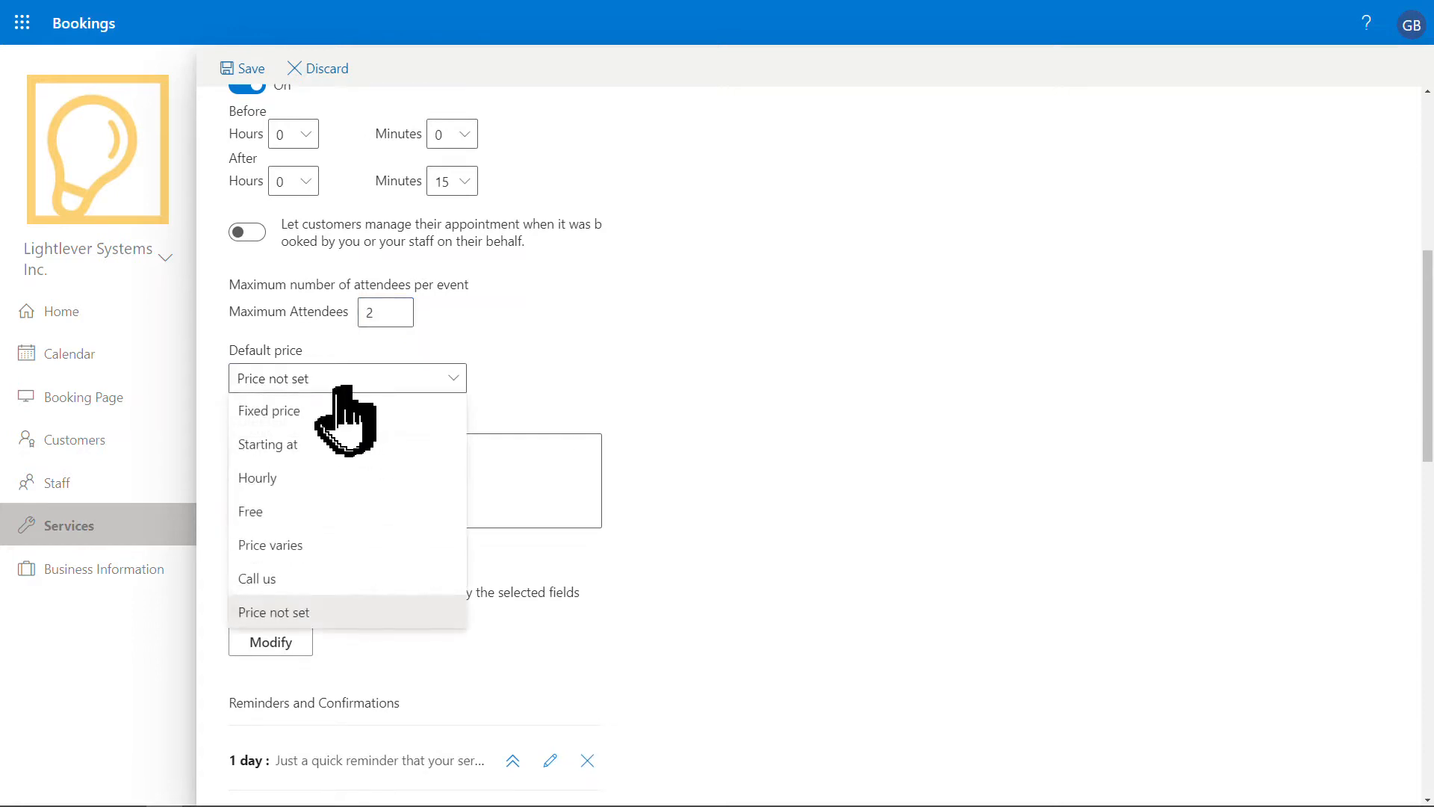
click(322, 510)
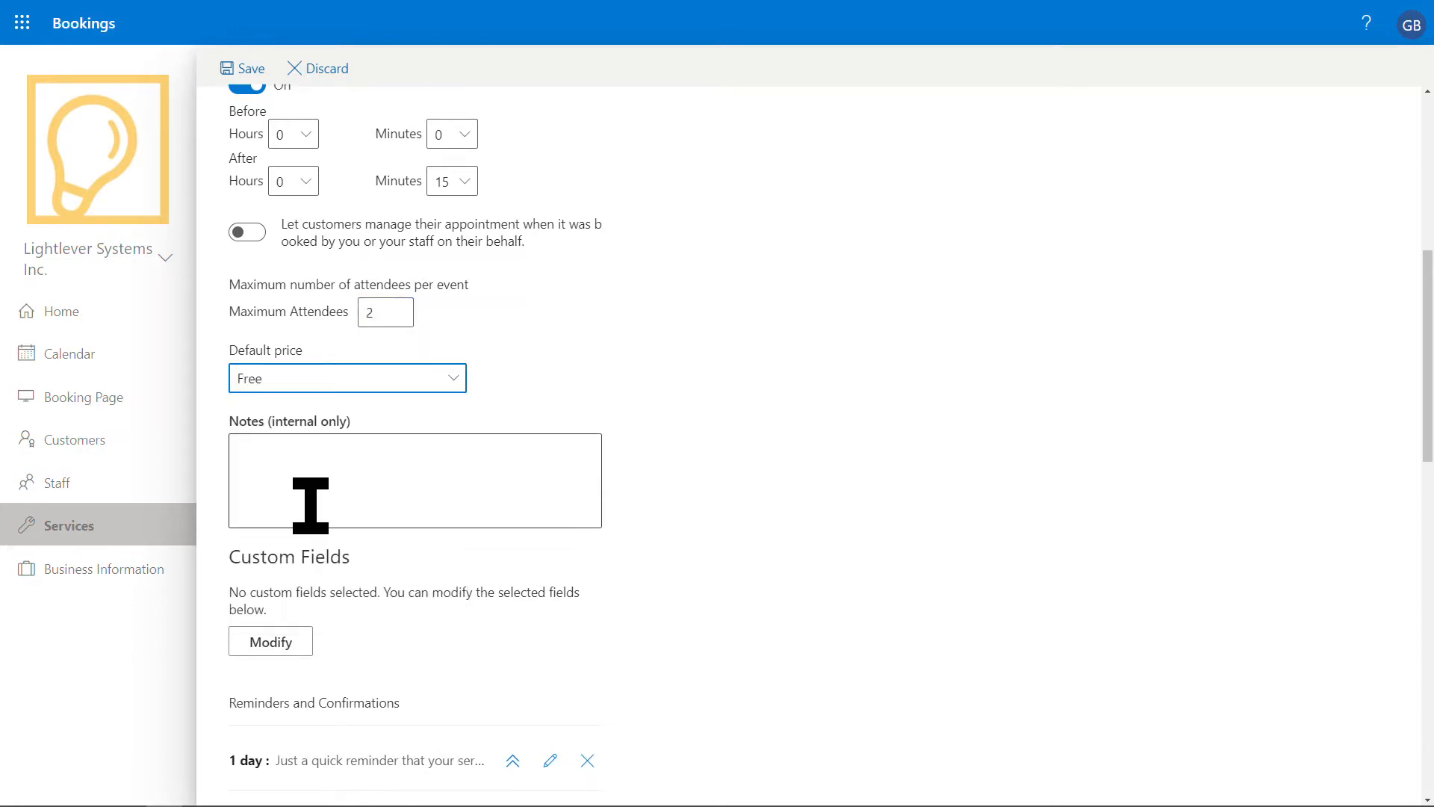
Add the internal note "no charge" to the service
click(380, 380)
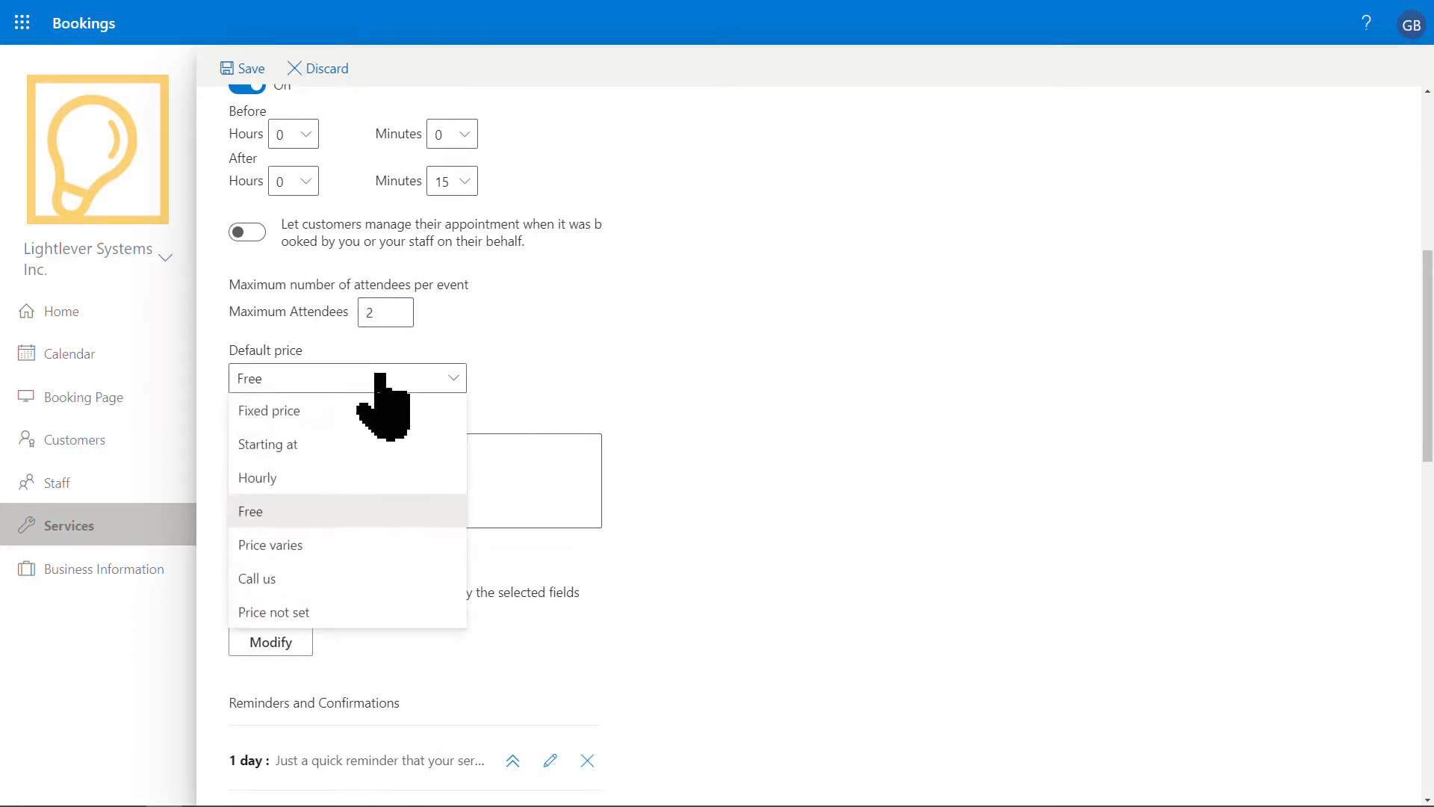
click(507, 470)
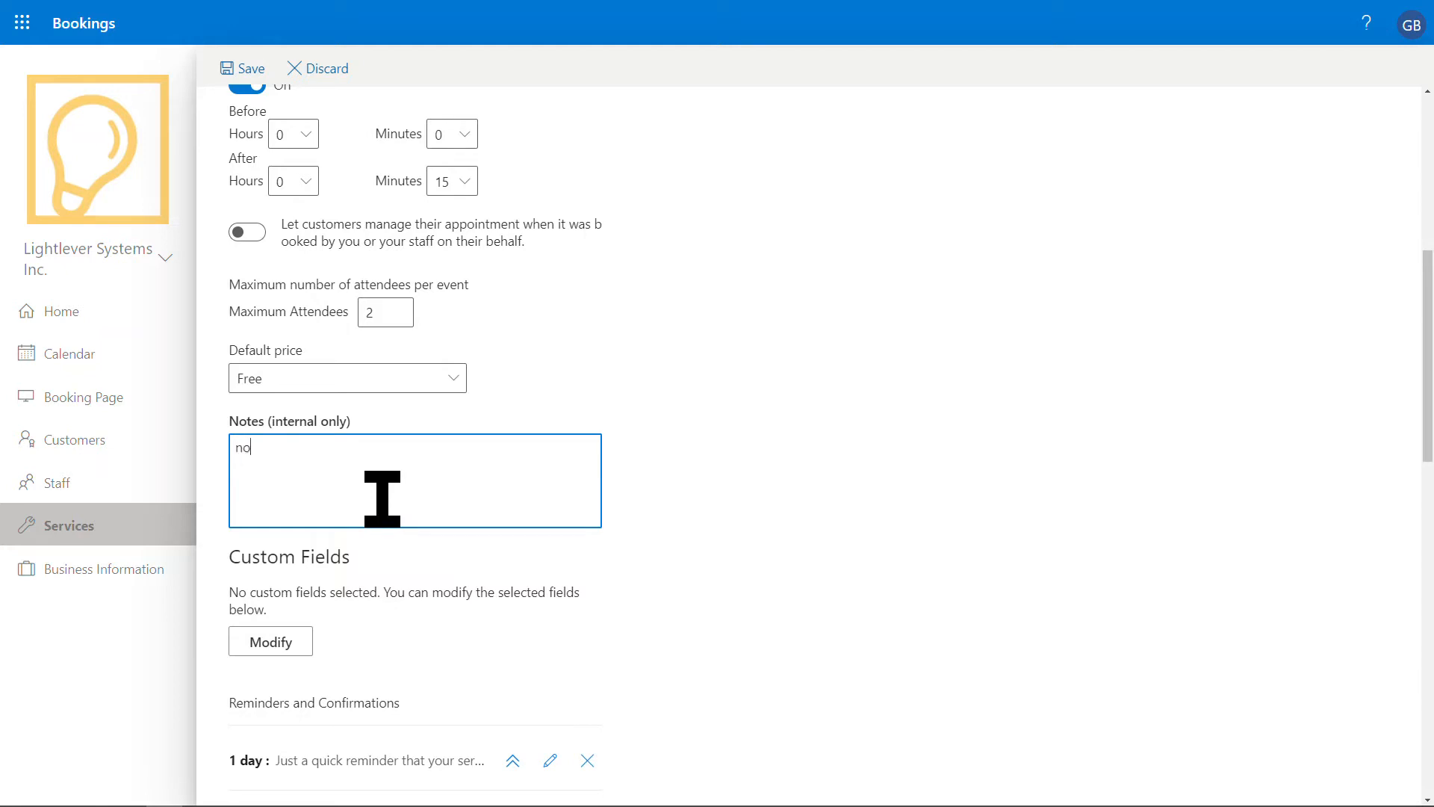
Examine the service's existing 1-day email reminder
scroll(382, 498, down, 3)
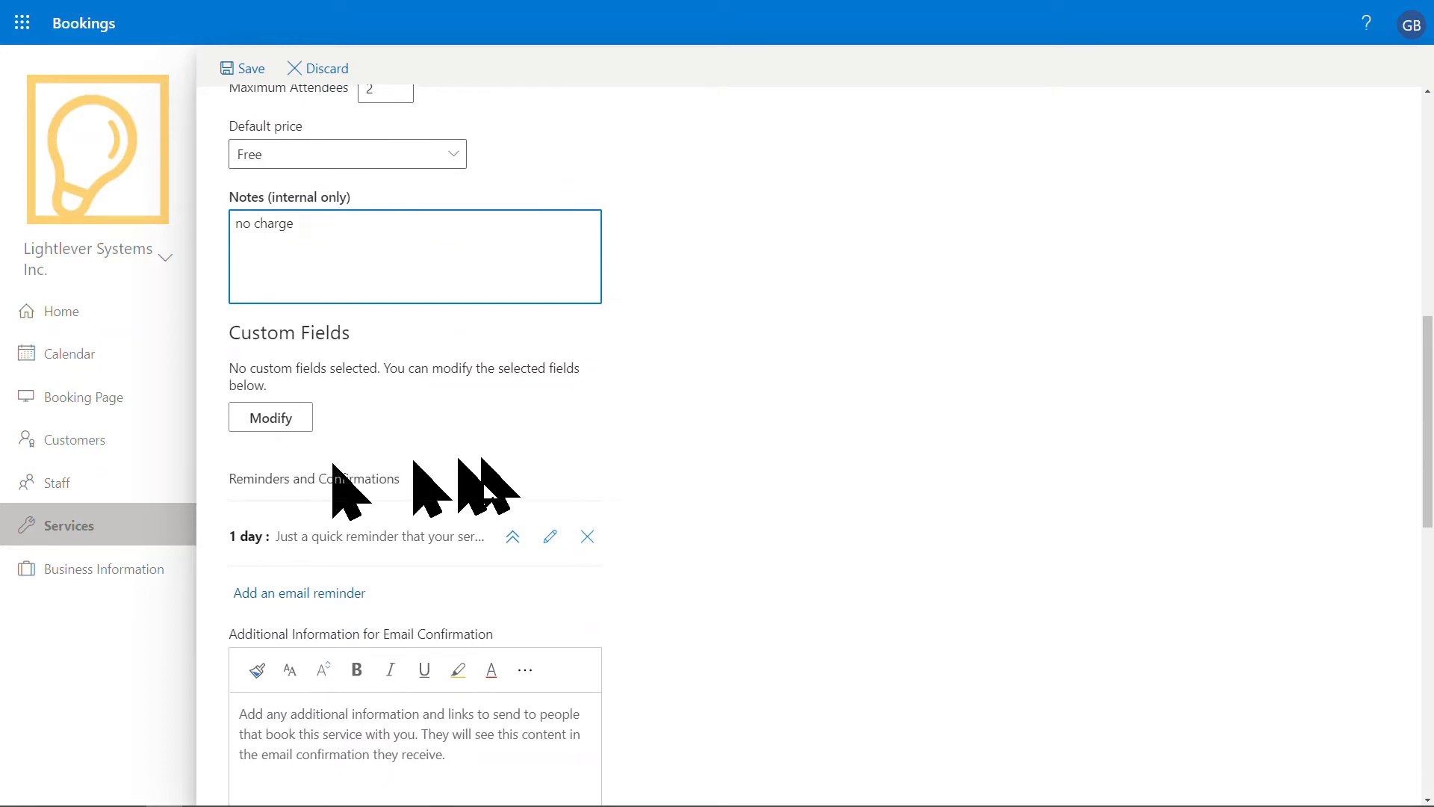
click(350, 544)
click(511, 536)
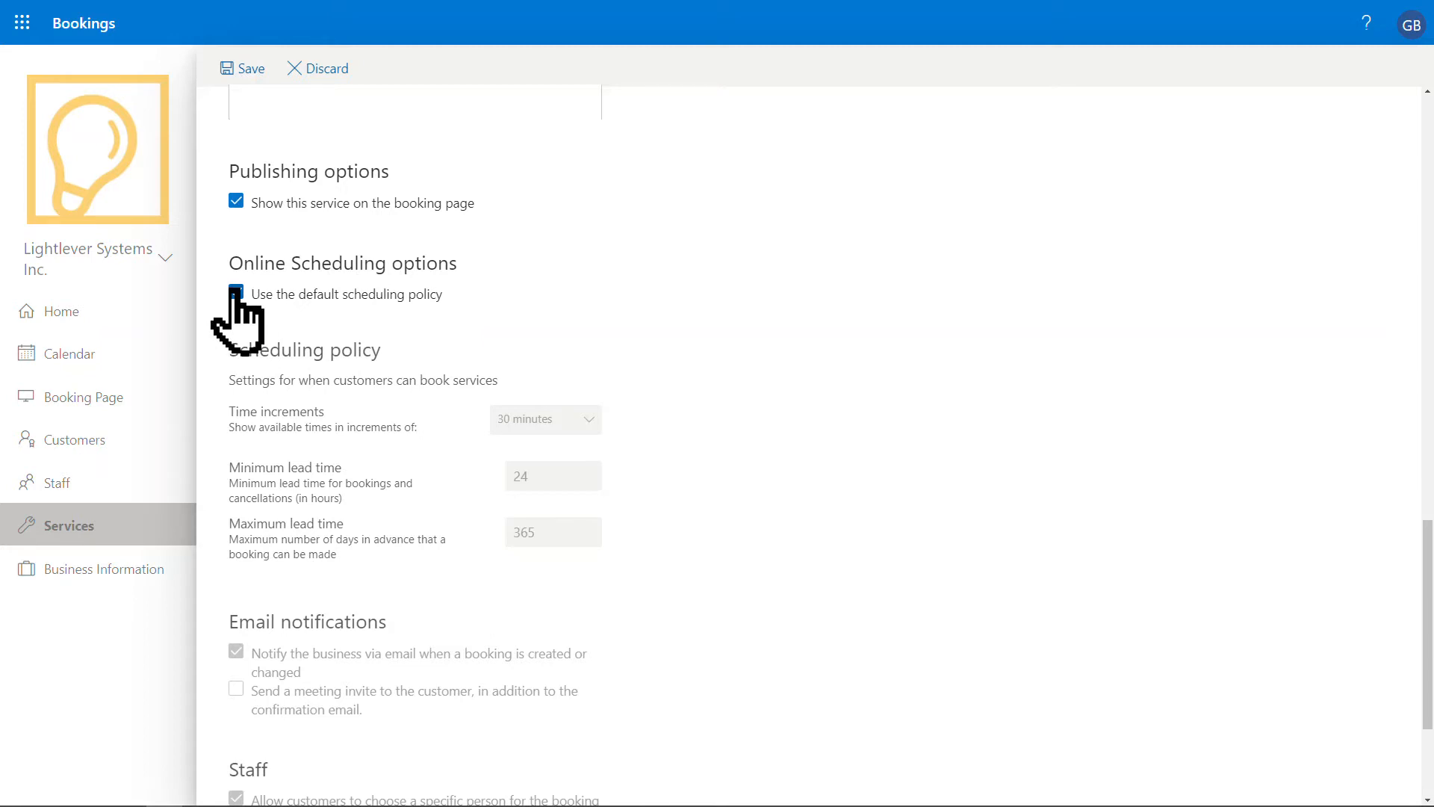
Turn off the default scheduling policy for the service and keep 30-minute time increments
click(237, 293)
scroll(366, 497, down, 2)
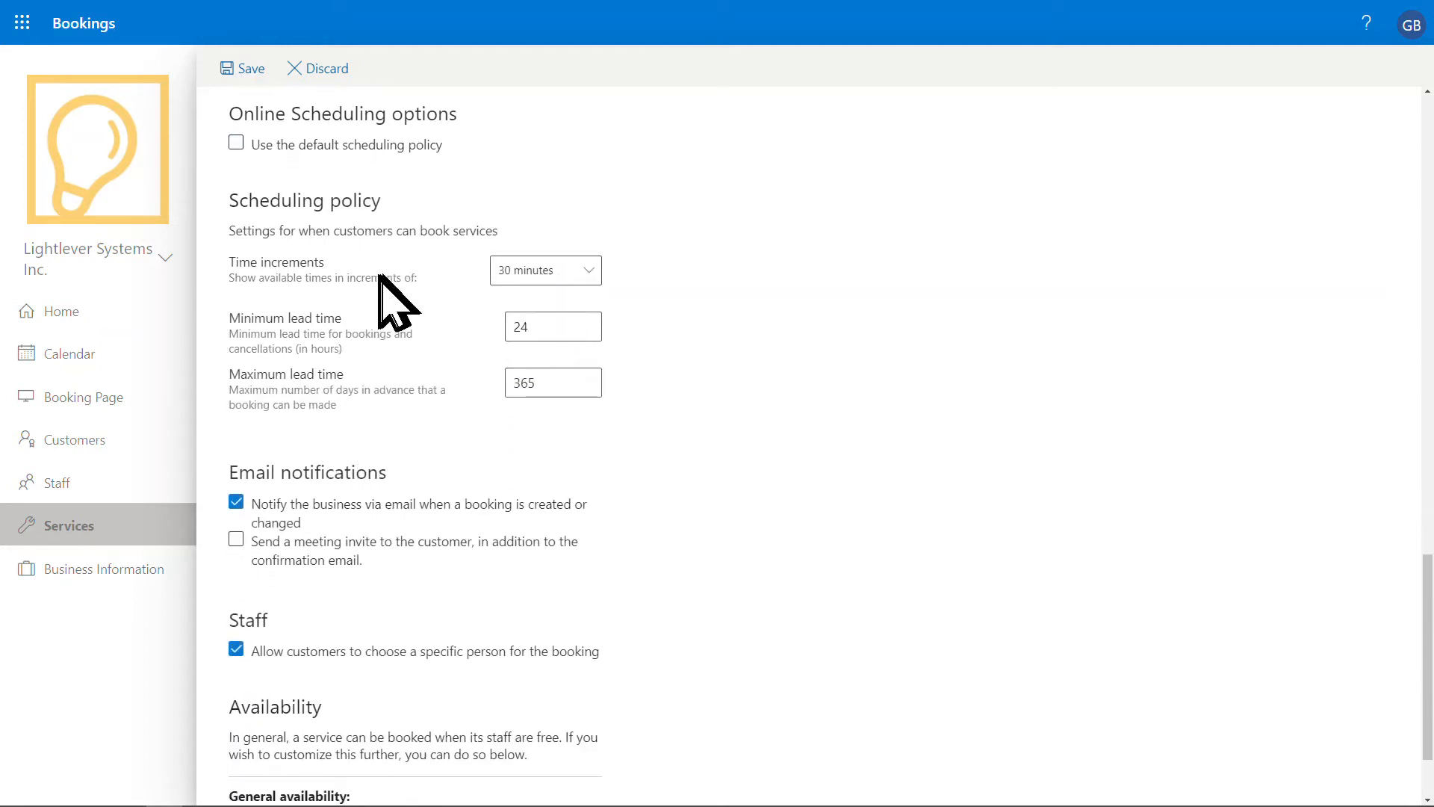
click(562, 278)
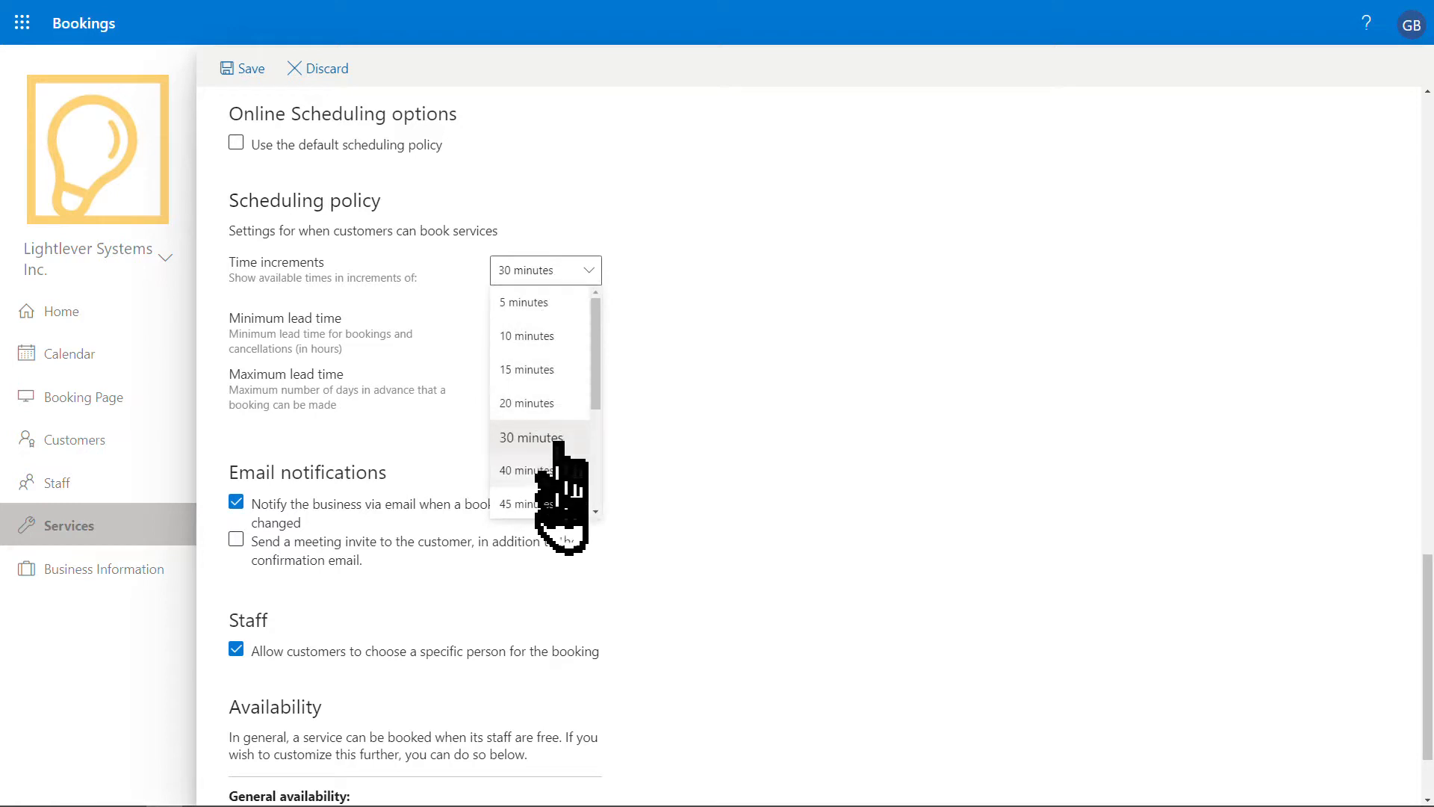
click(432, 333)
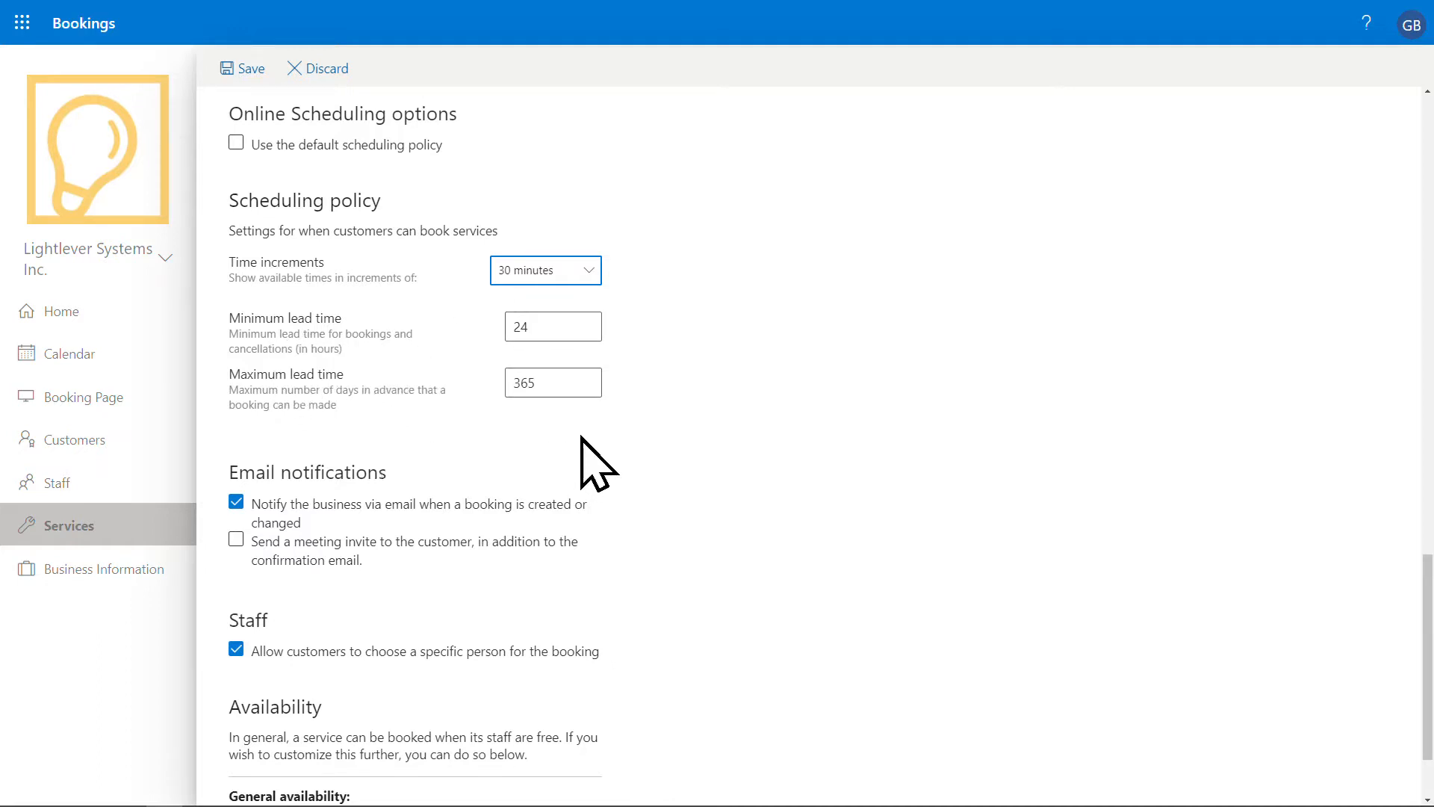
Enable sending customers a meeting invite in addition to the confirmation email, leave customer choice of staff allowed, and save the service
scroll(590, 418, down, 1)
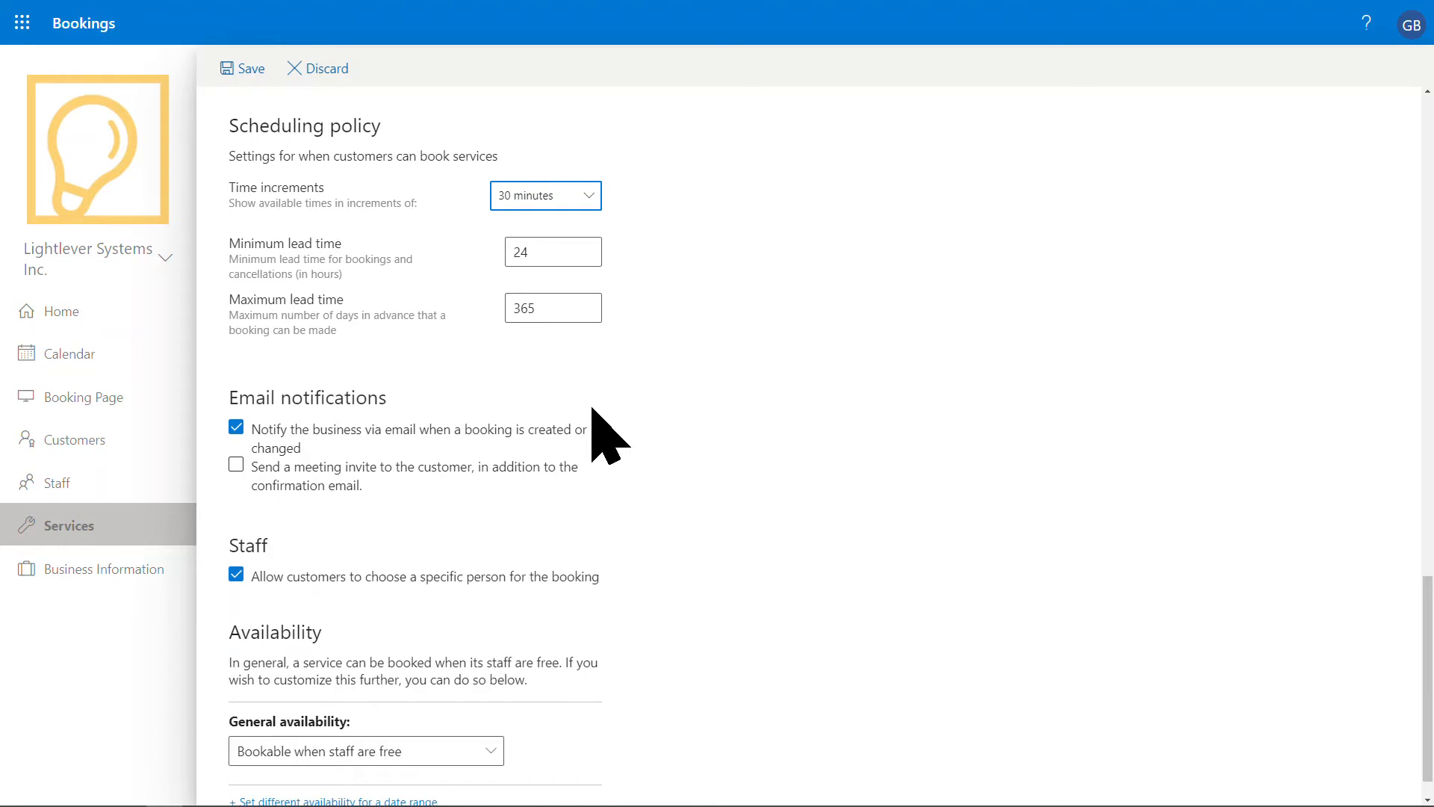
scroll(442, 458, down, 1)
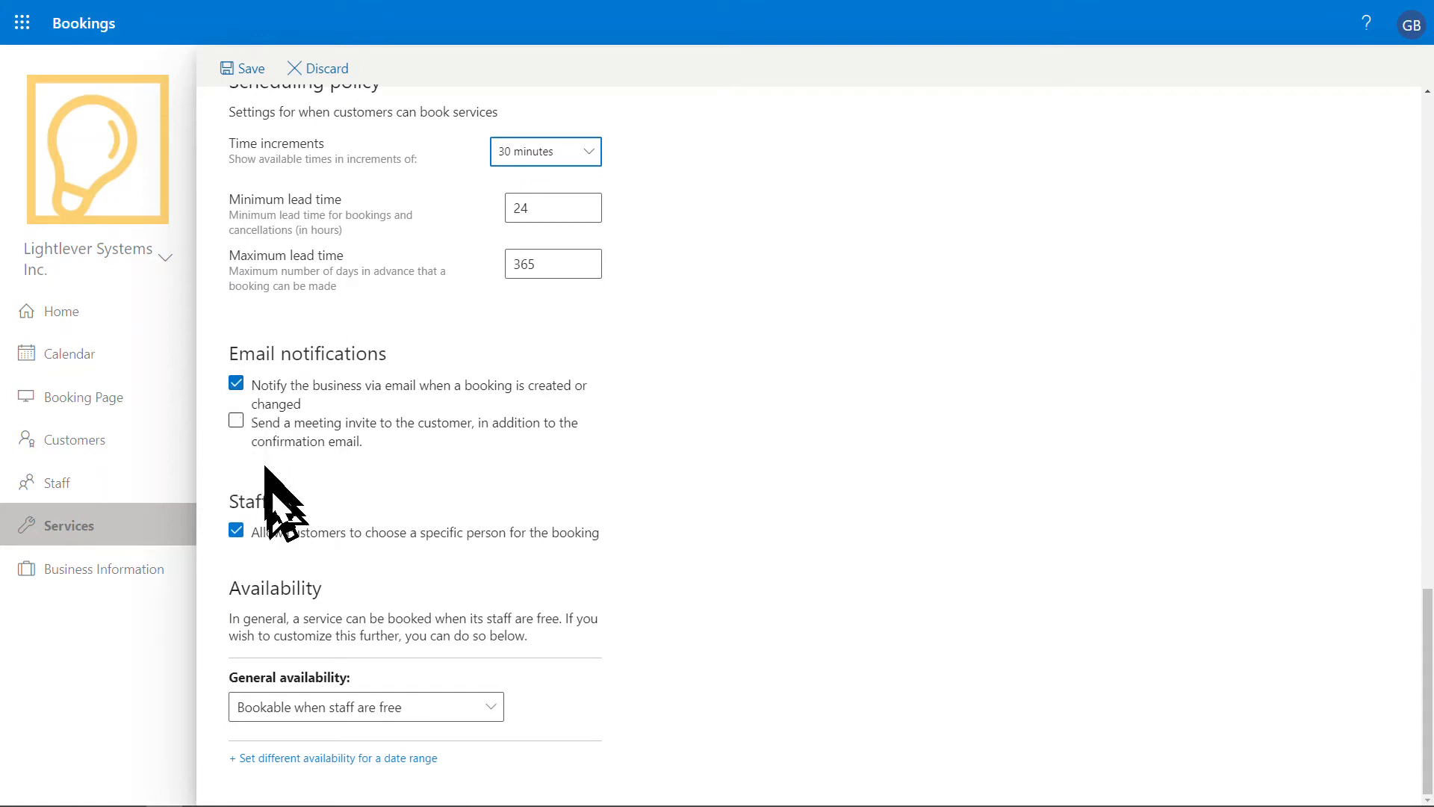
click(237, 421)
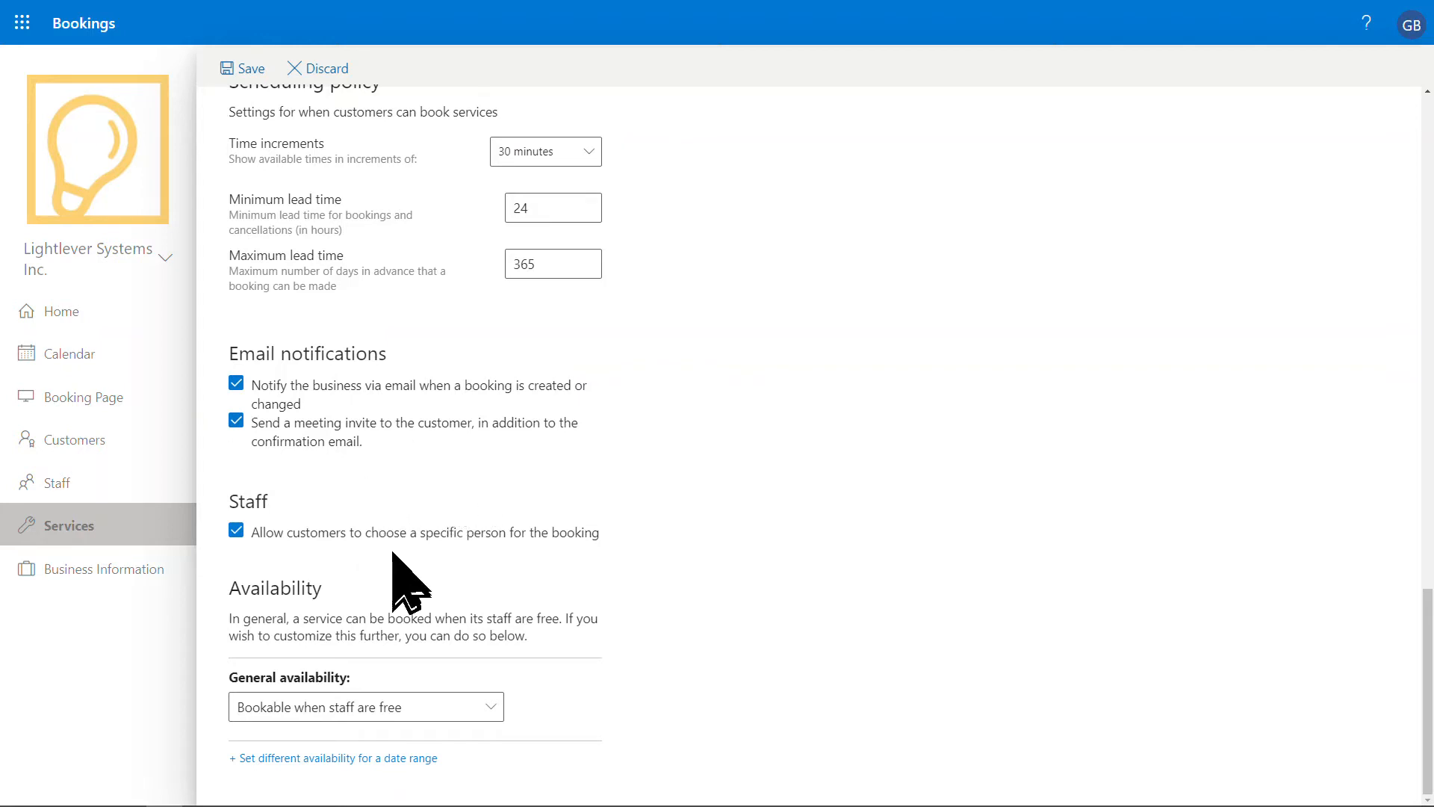
click(236, 531)
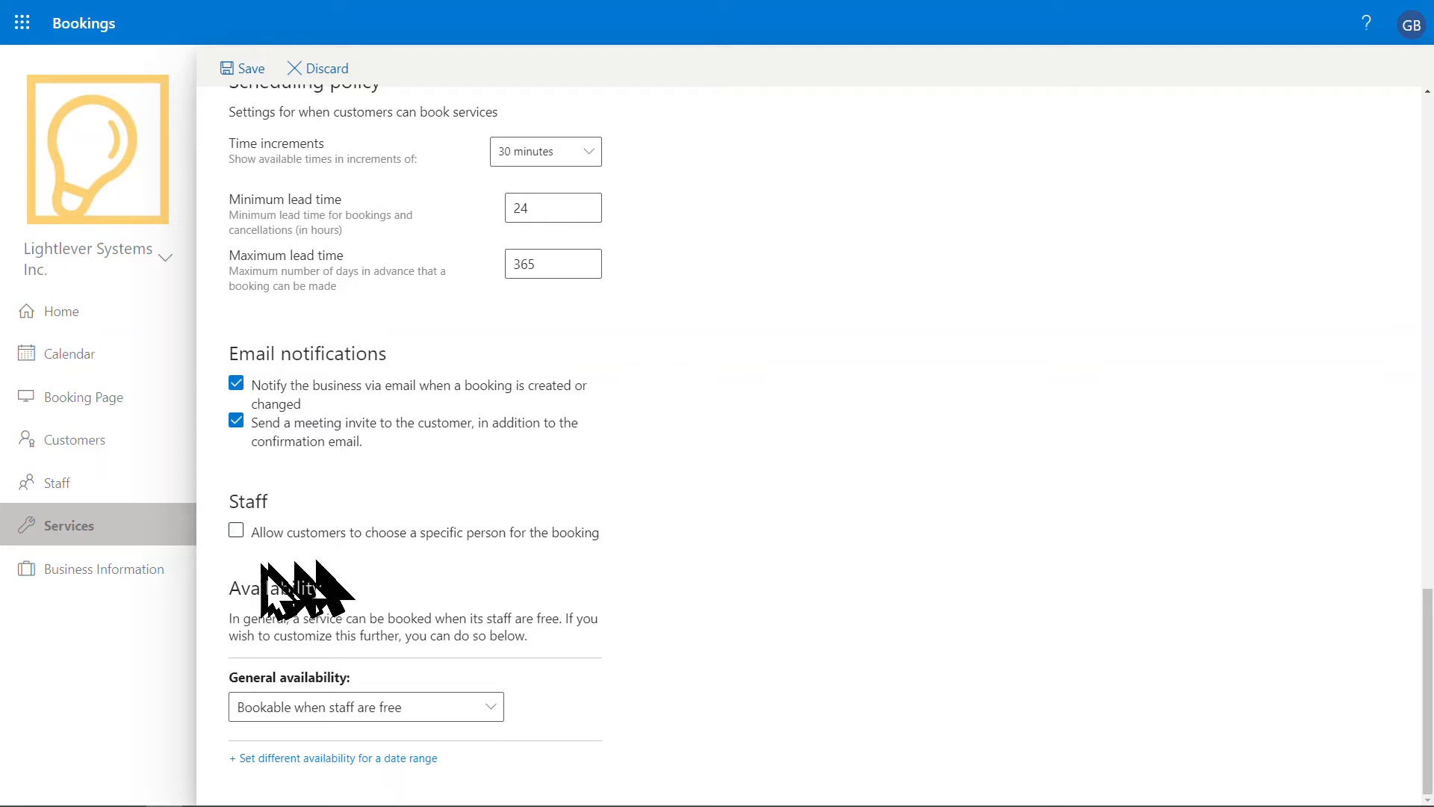
click(236, 531)
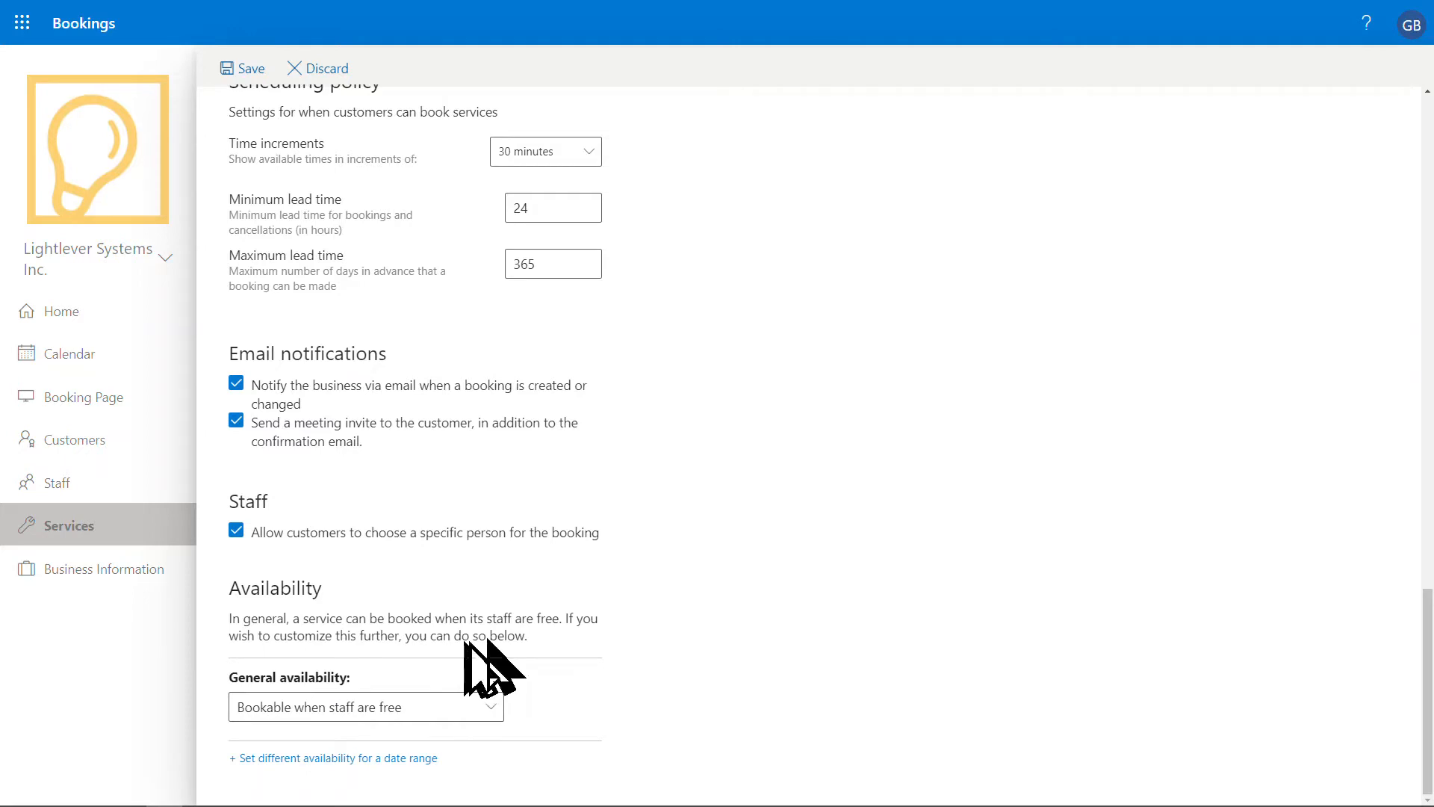
click(251, 69)
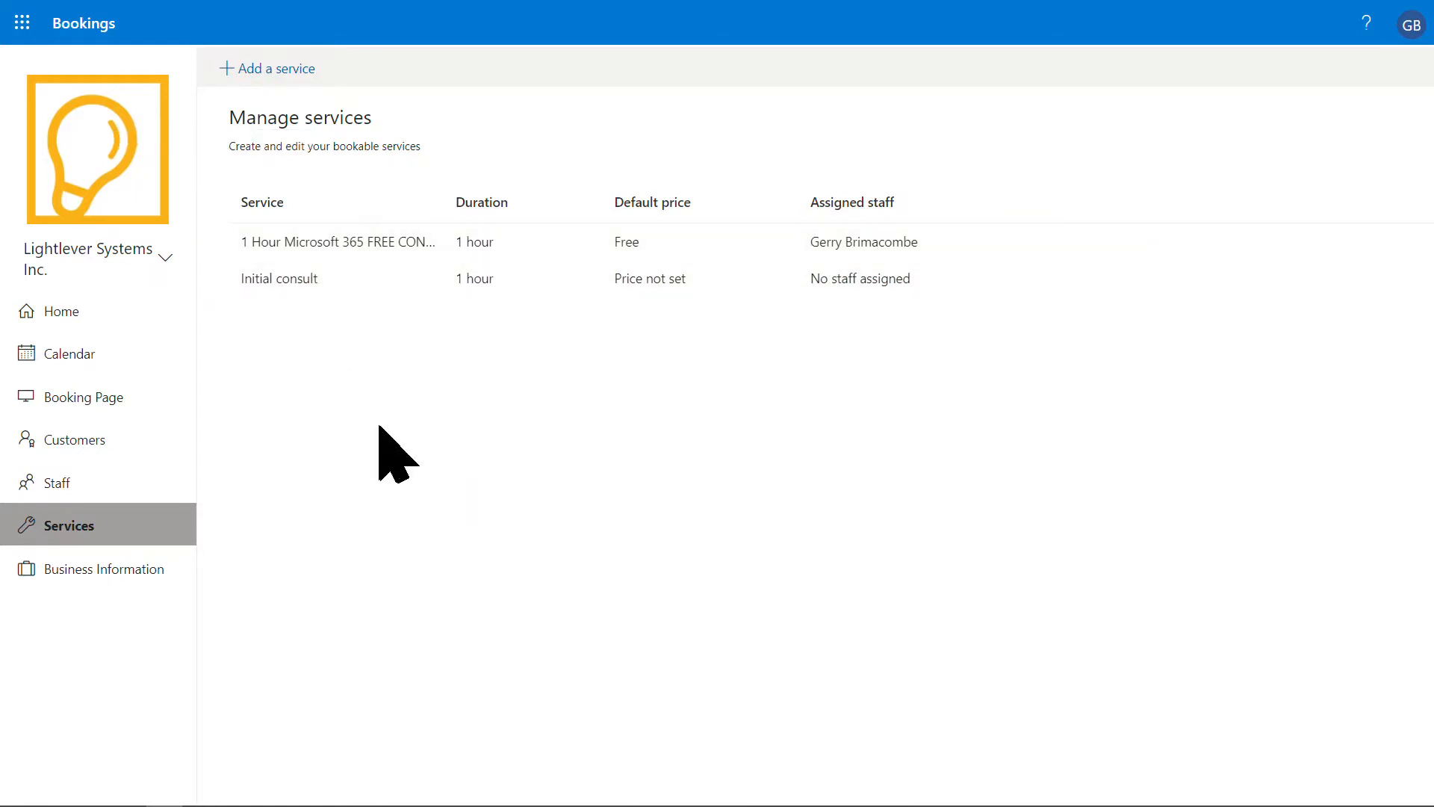
Change the administrator's staff color to light orange and save the staff details
click(75, 485)
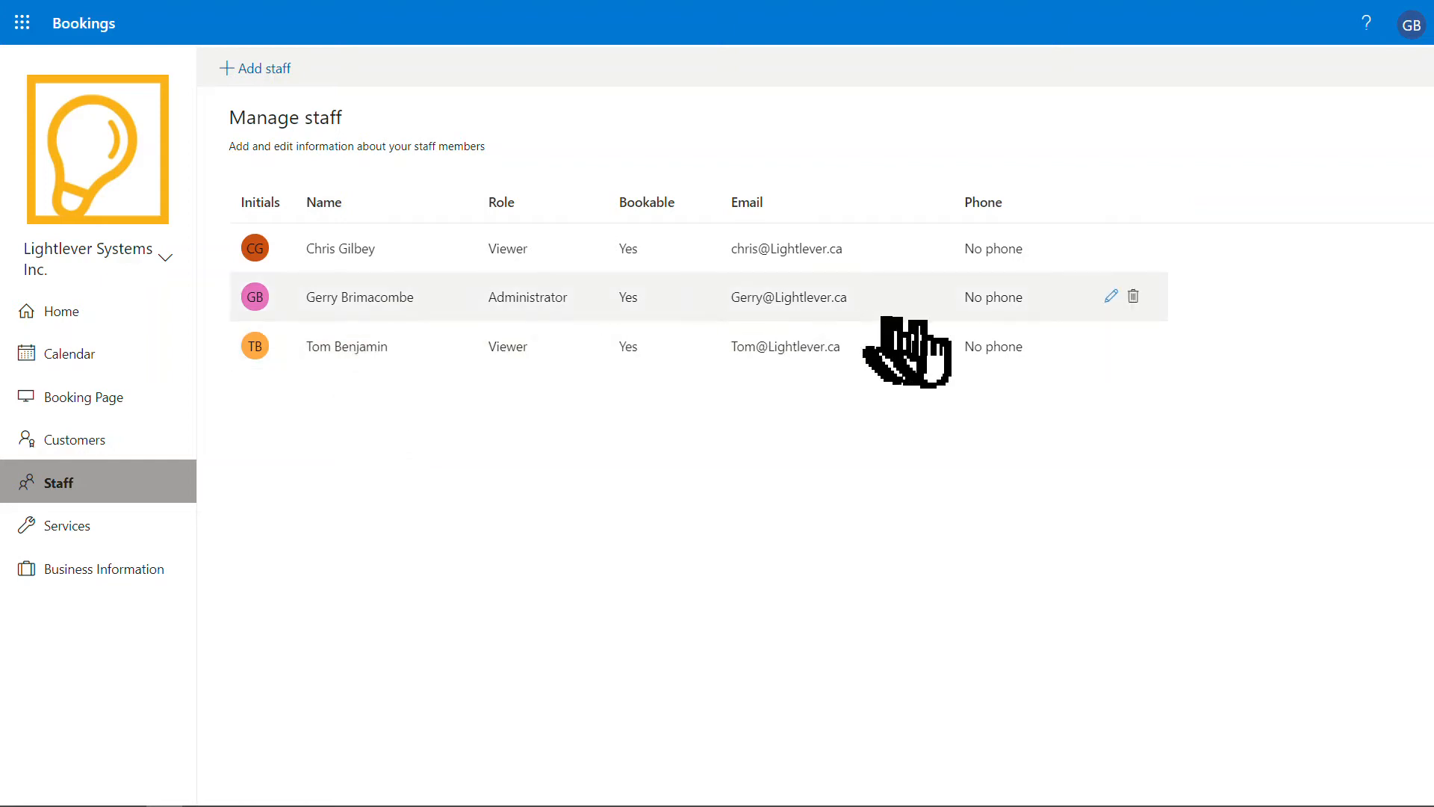
click(1111, 297)
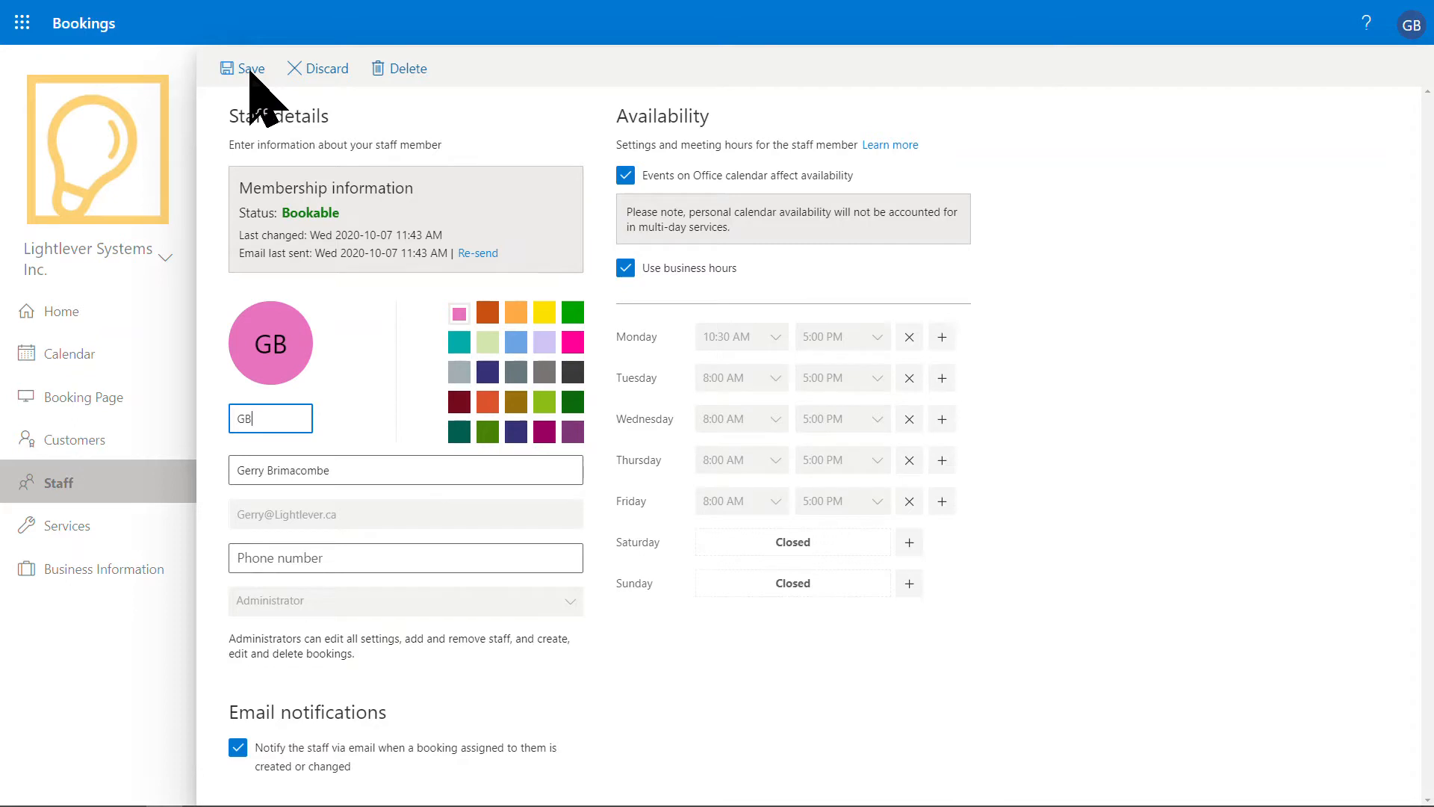
click(516, 312)
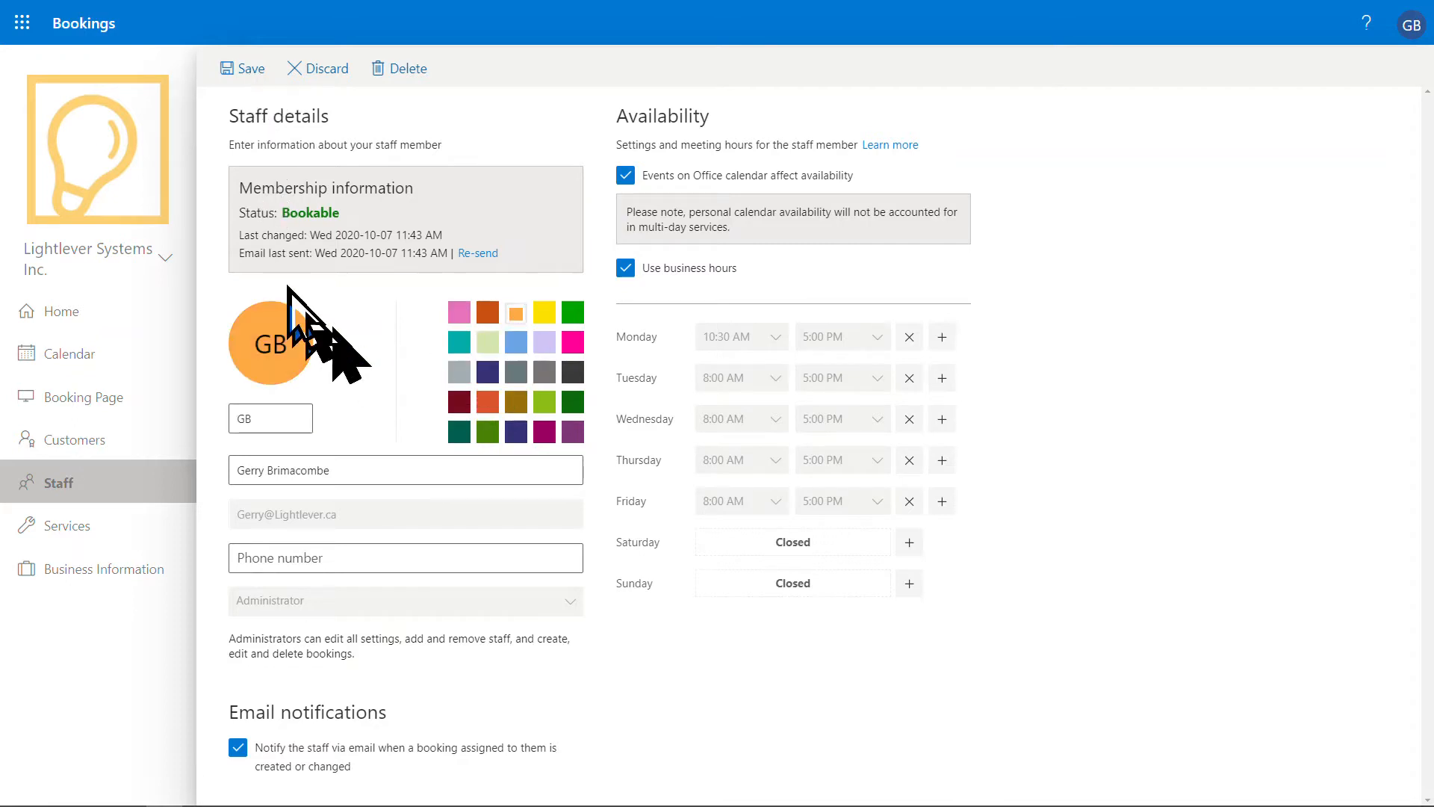
click(252, 68)
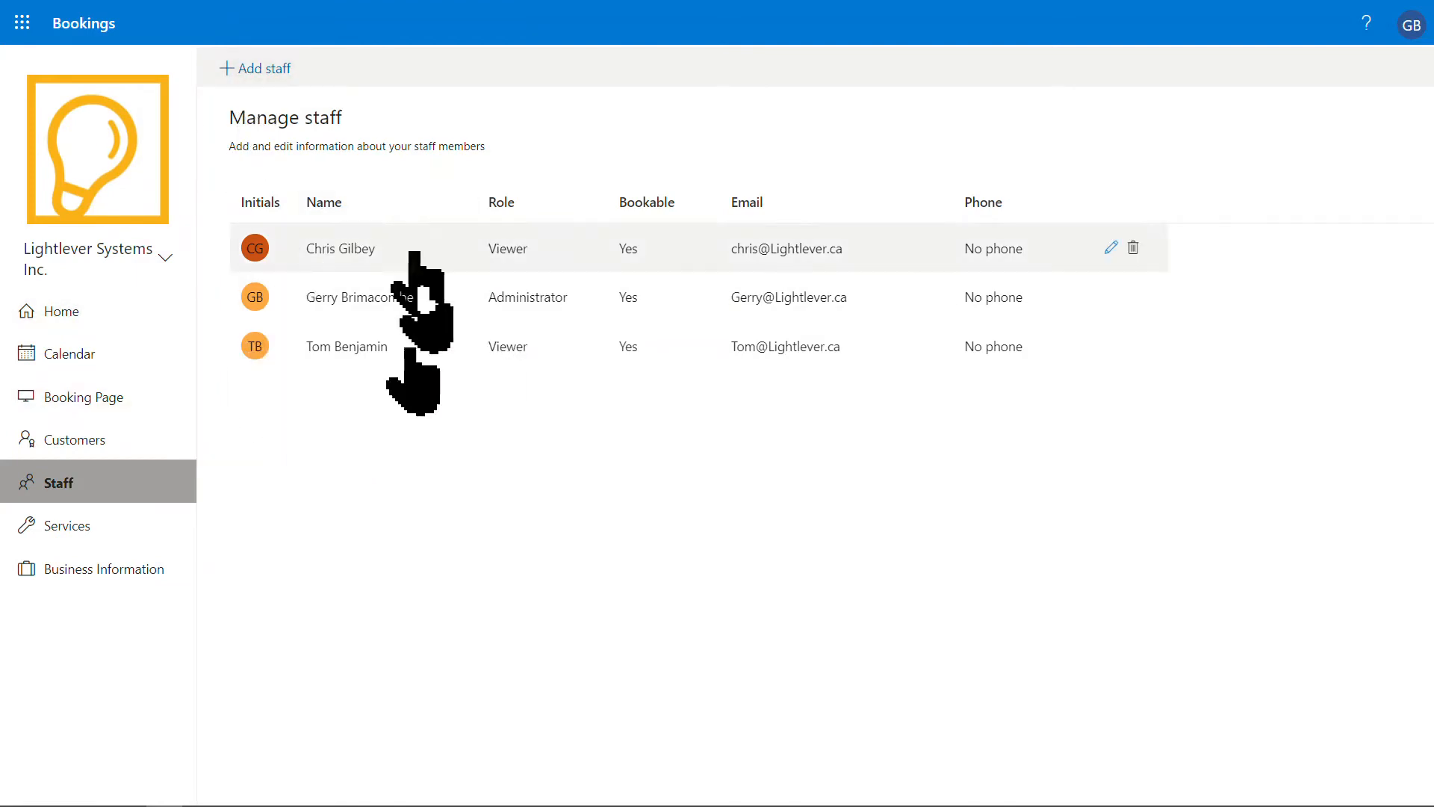
Add a customer contact with the customer's first name, last name and email address
click(124, 440)
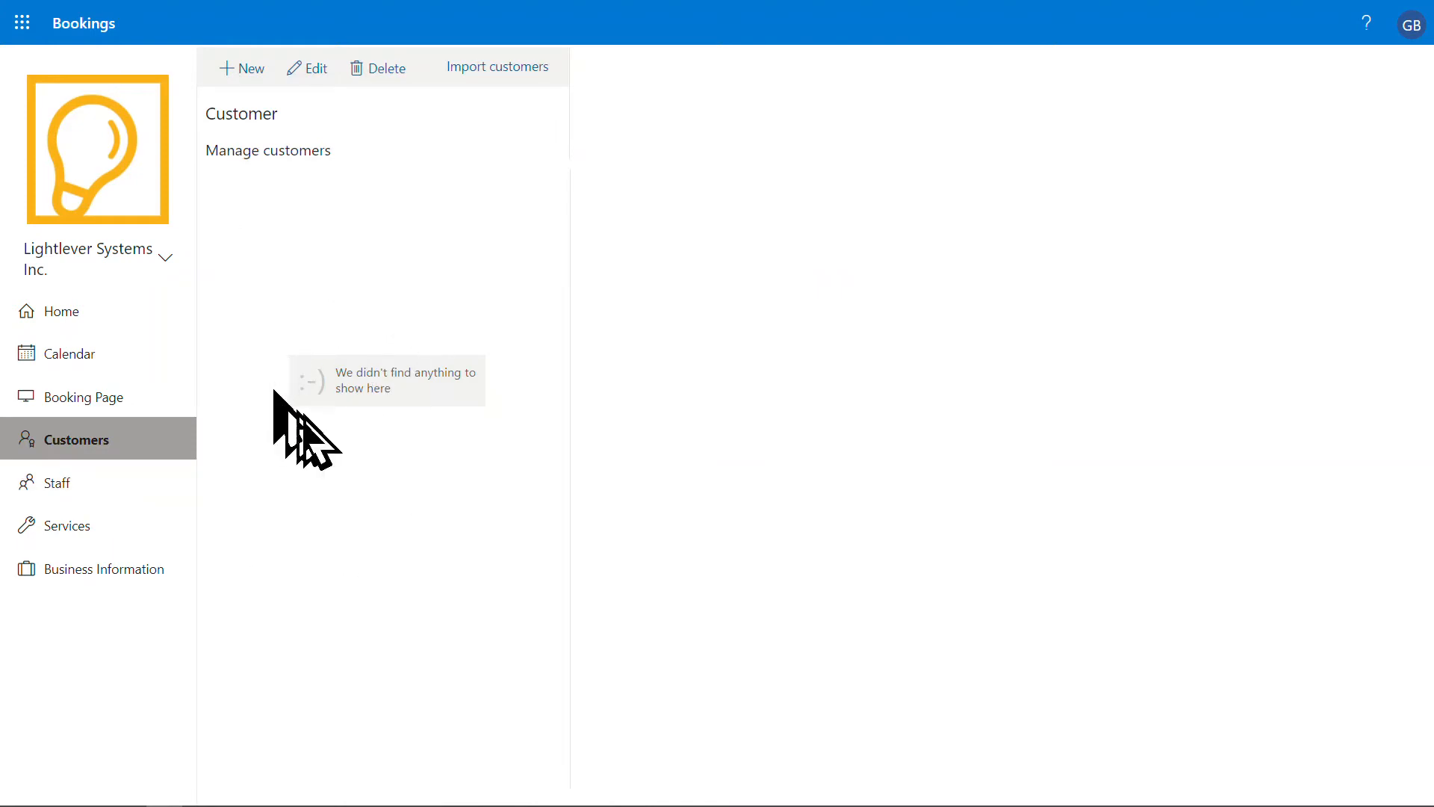
click(239, 69)
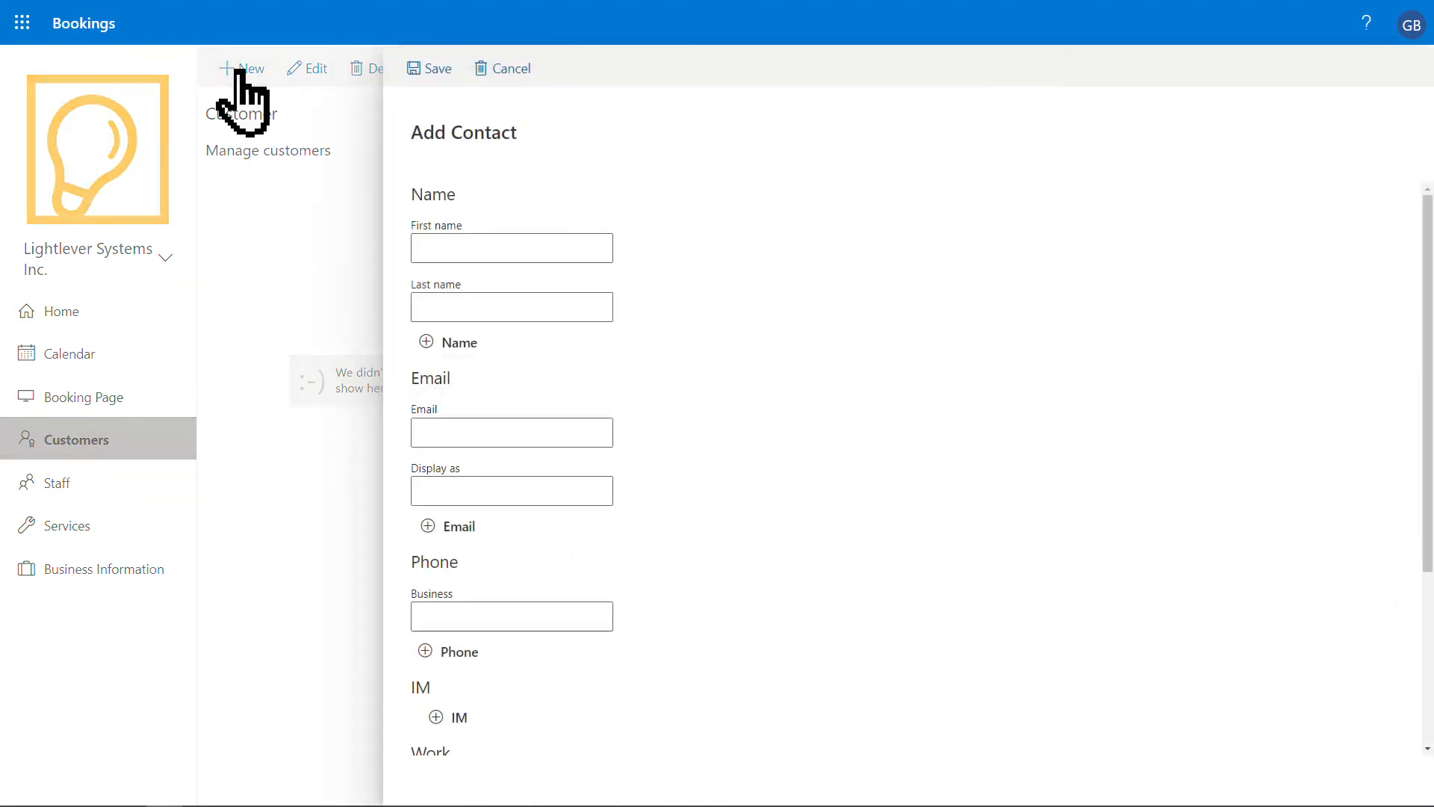
scroll(455, 249, down, 3)
scroll(500, 426, up, 4)
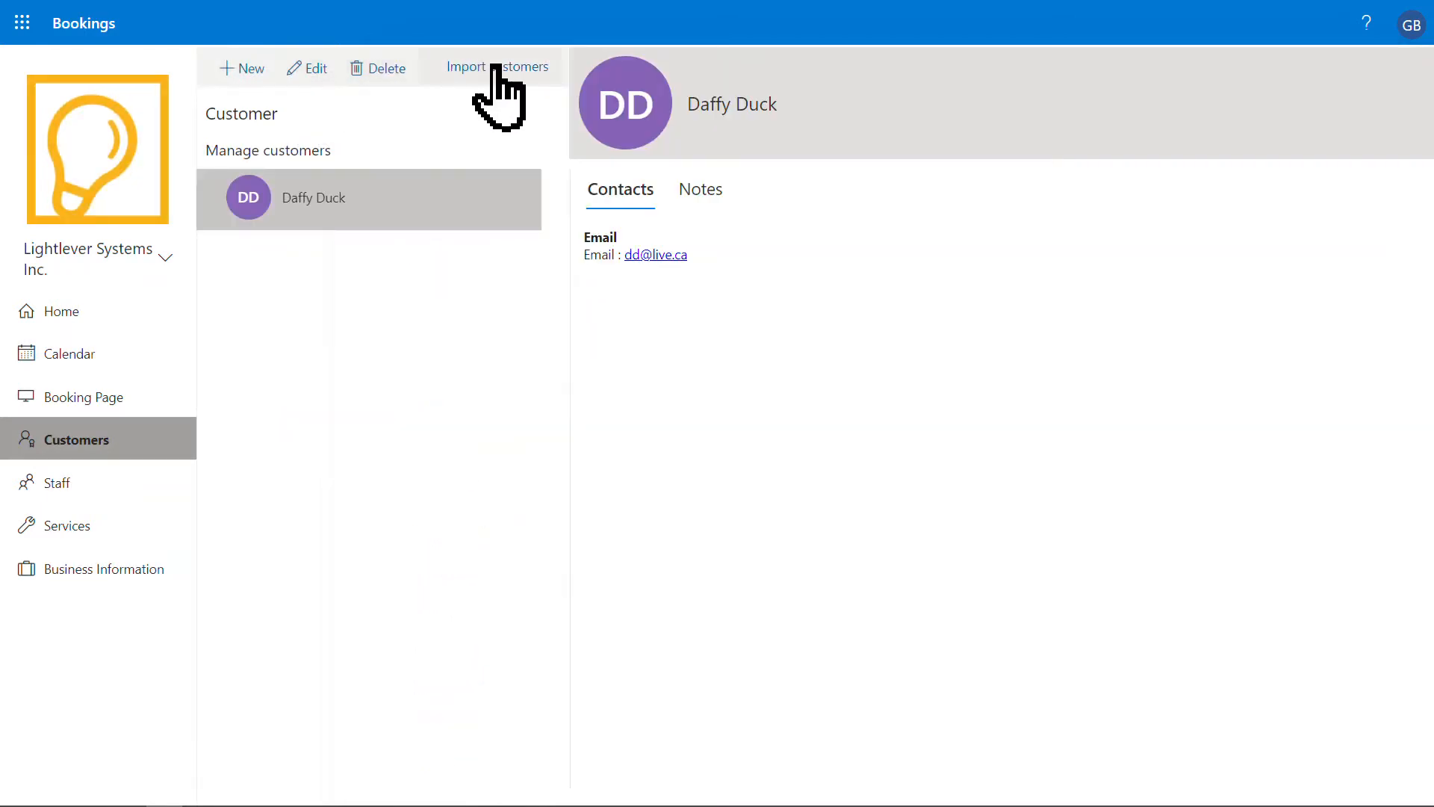
View the CSV contact import options and close them without importing a file
click(498, 71)
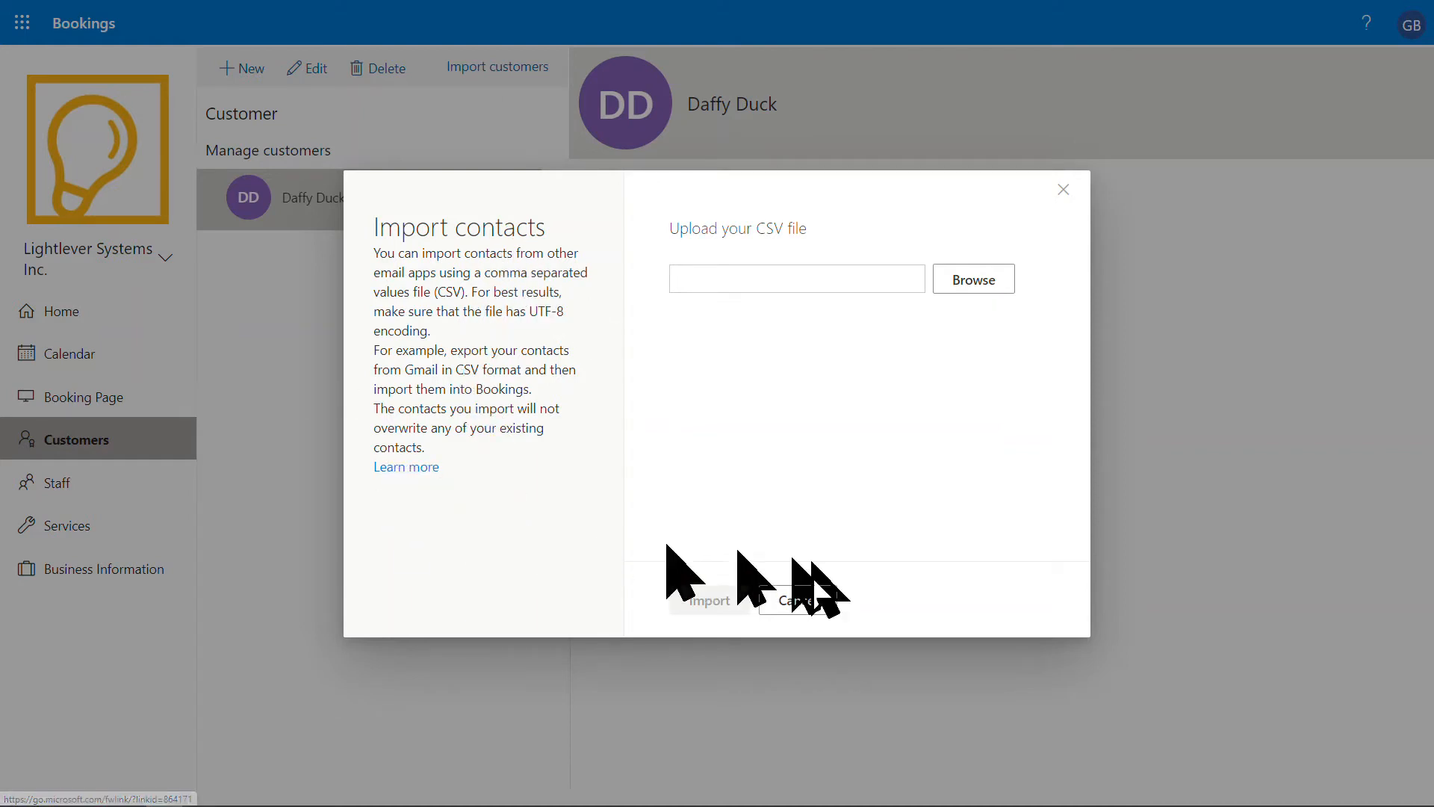
click(1057, 190)
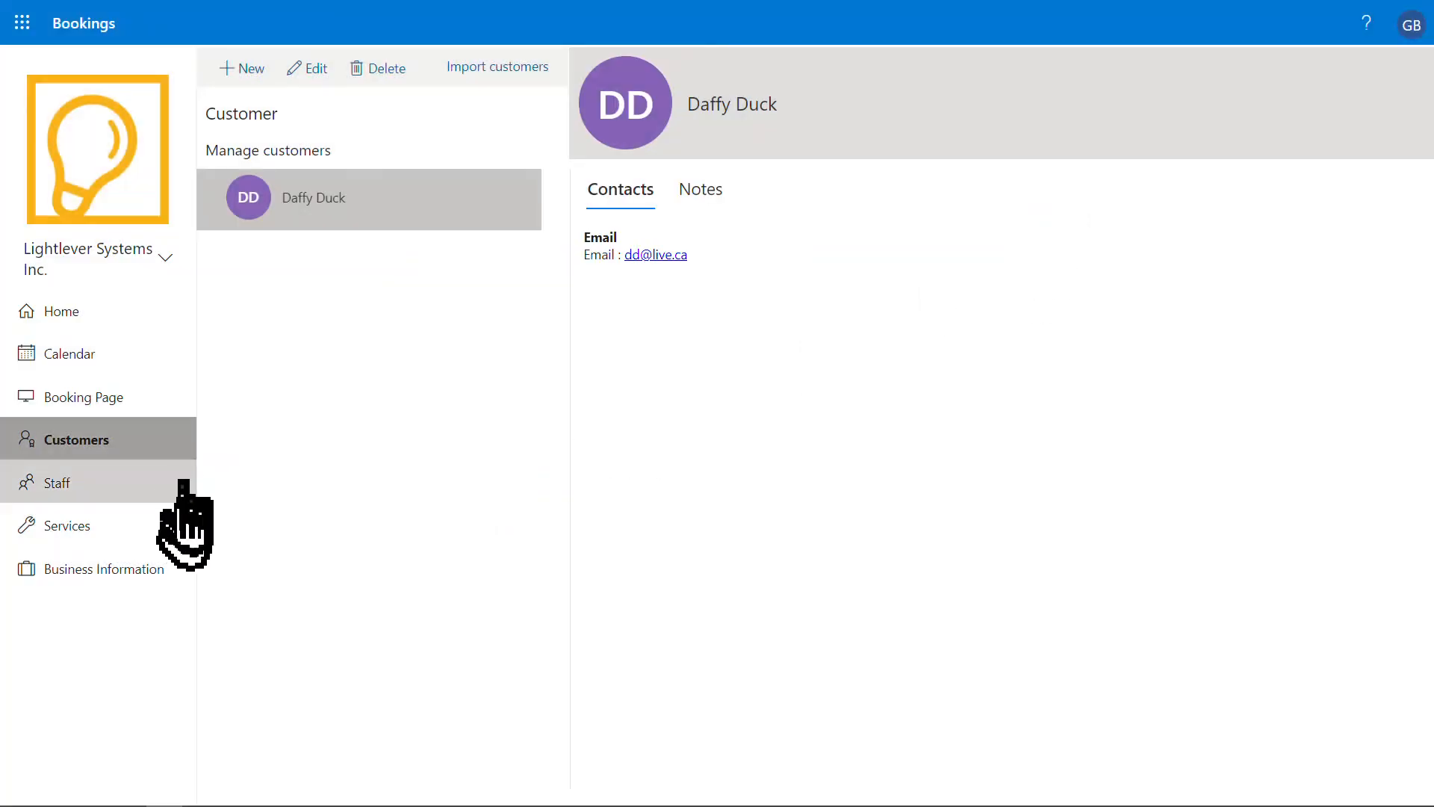
Turn off the booking page requirement for a Microsoft 365 or Office 365 account from the organization
click(83, 404)
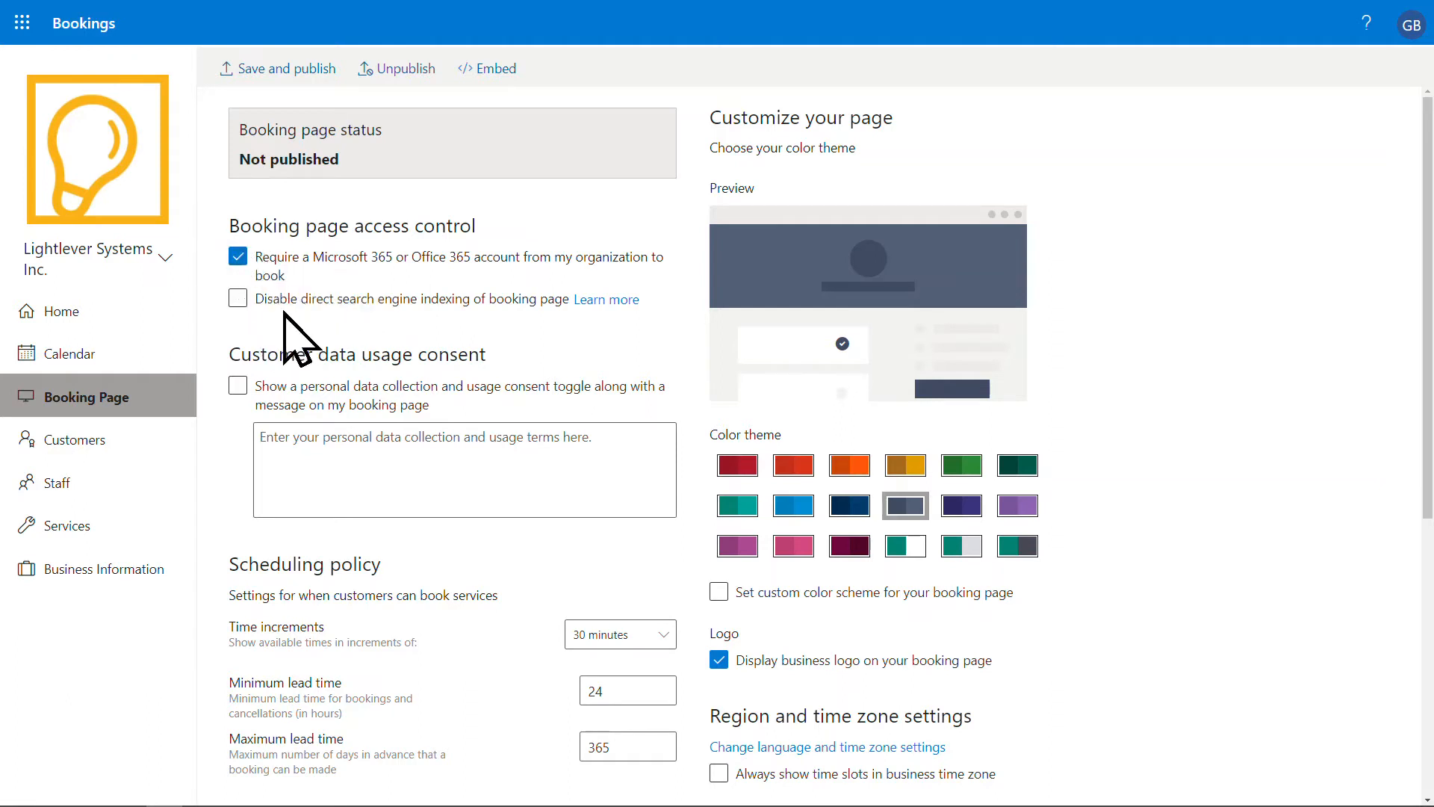
click(237, 258)
scroll(236, 239, down, 1)
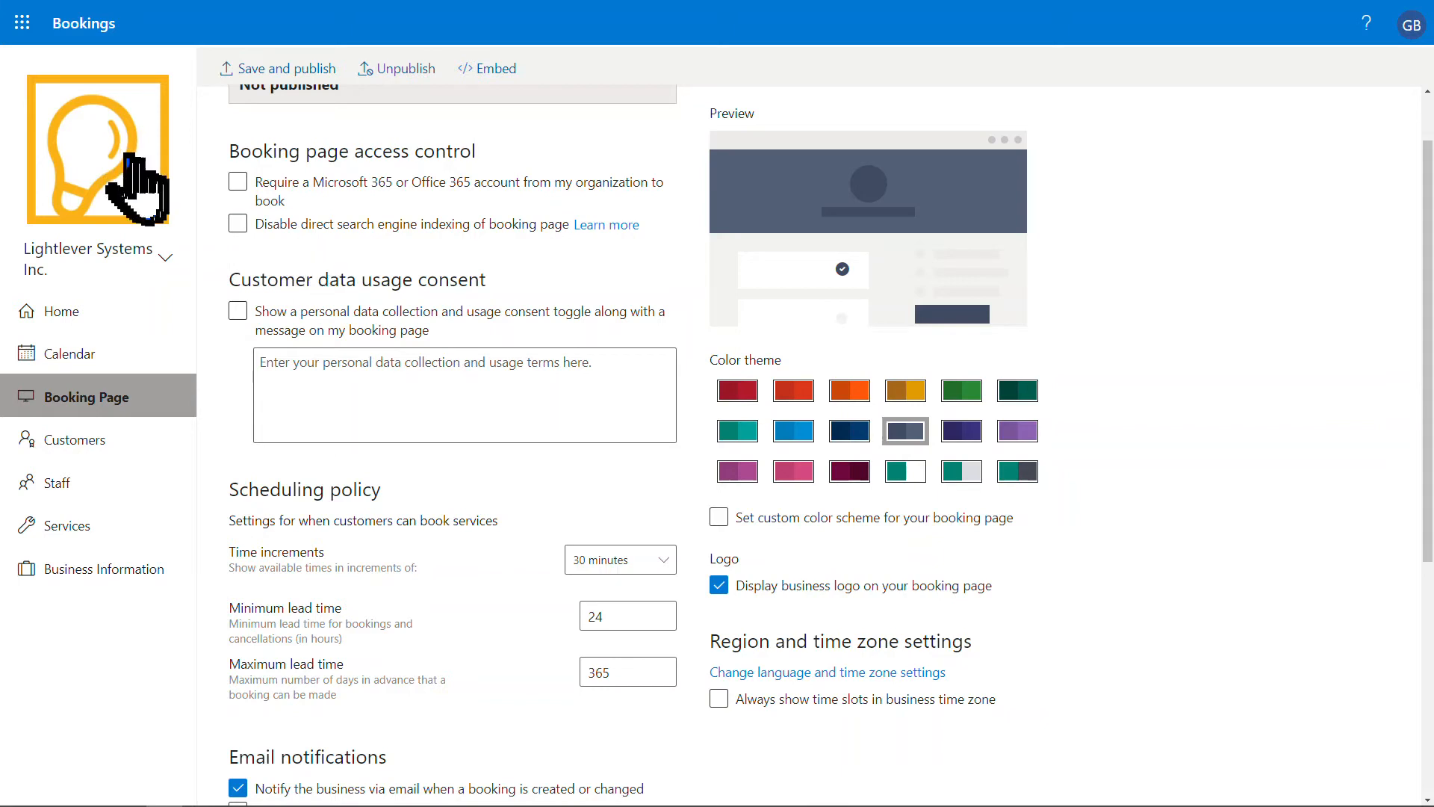
scroll(337, 291, down, 1)
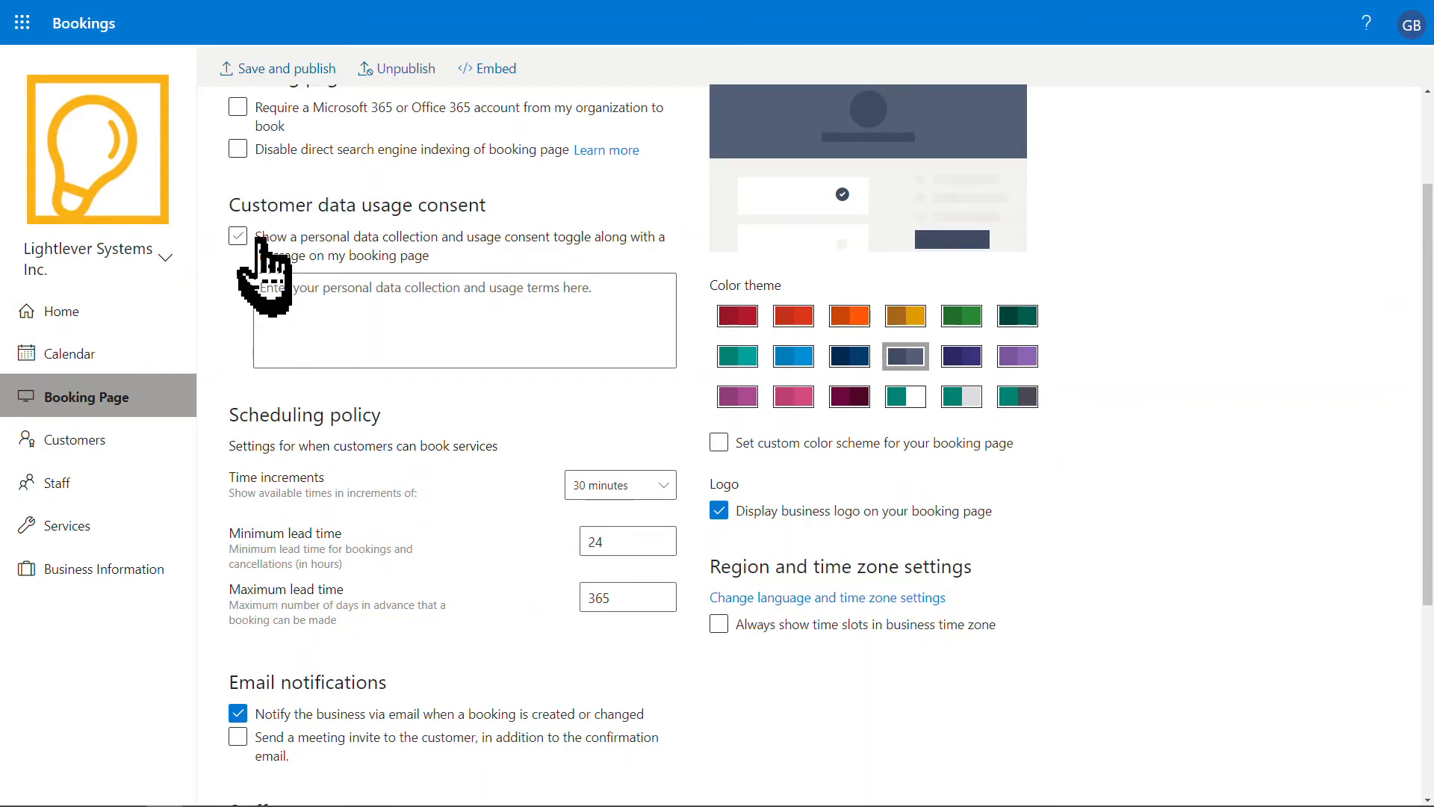
Set the booking page's scheduling policy to 15-minute time increments, 30 hours minimum lead time and 30 days maximum lead time
scroll(225, 317, down, 1)
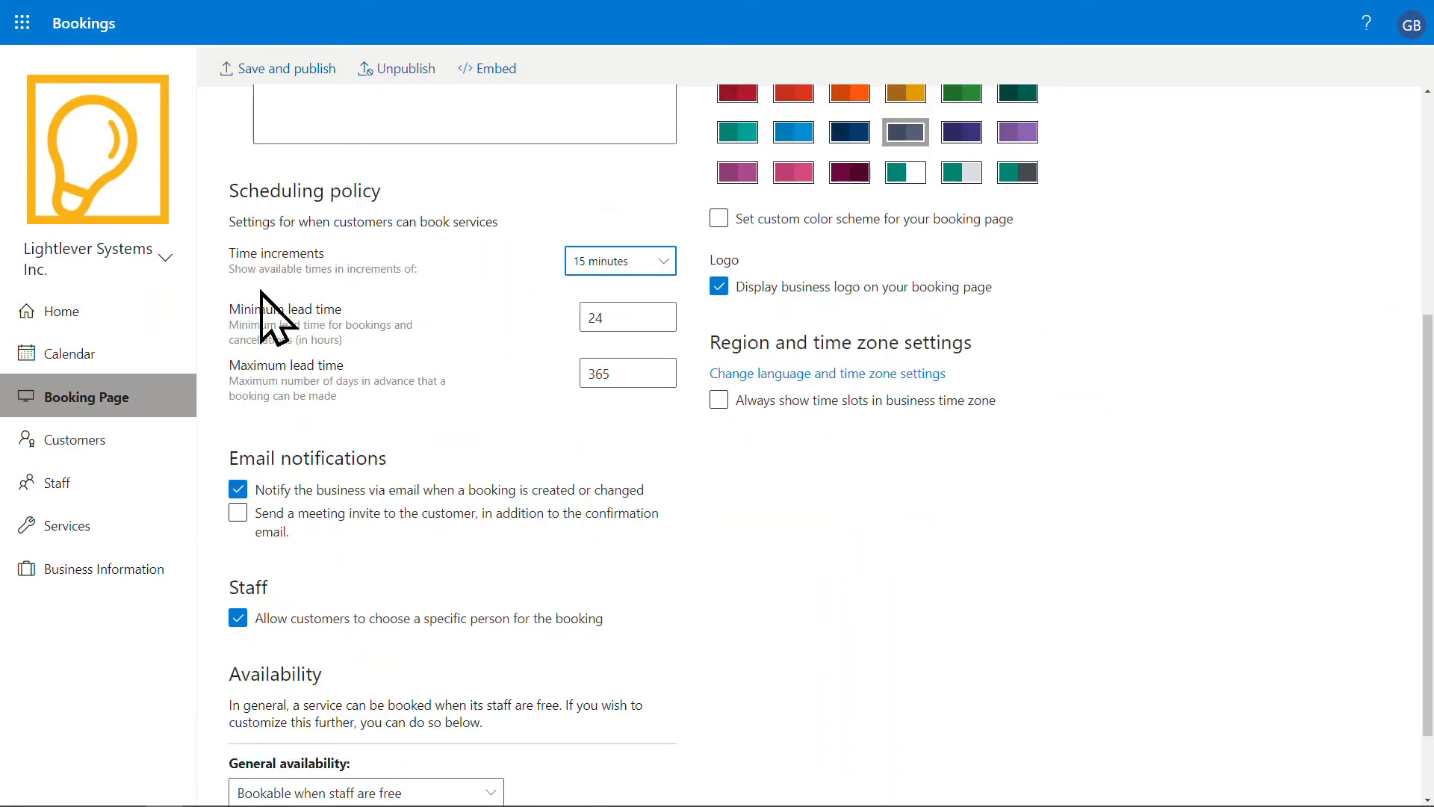
click(665, 263)
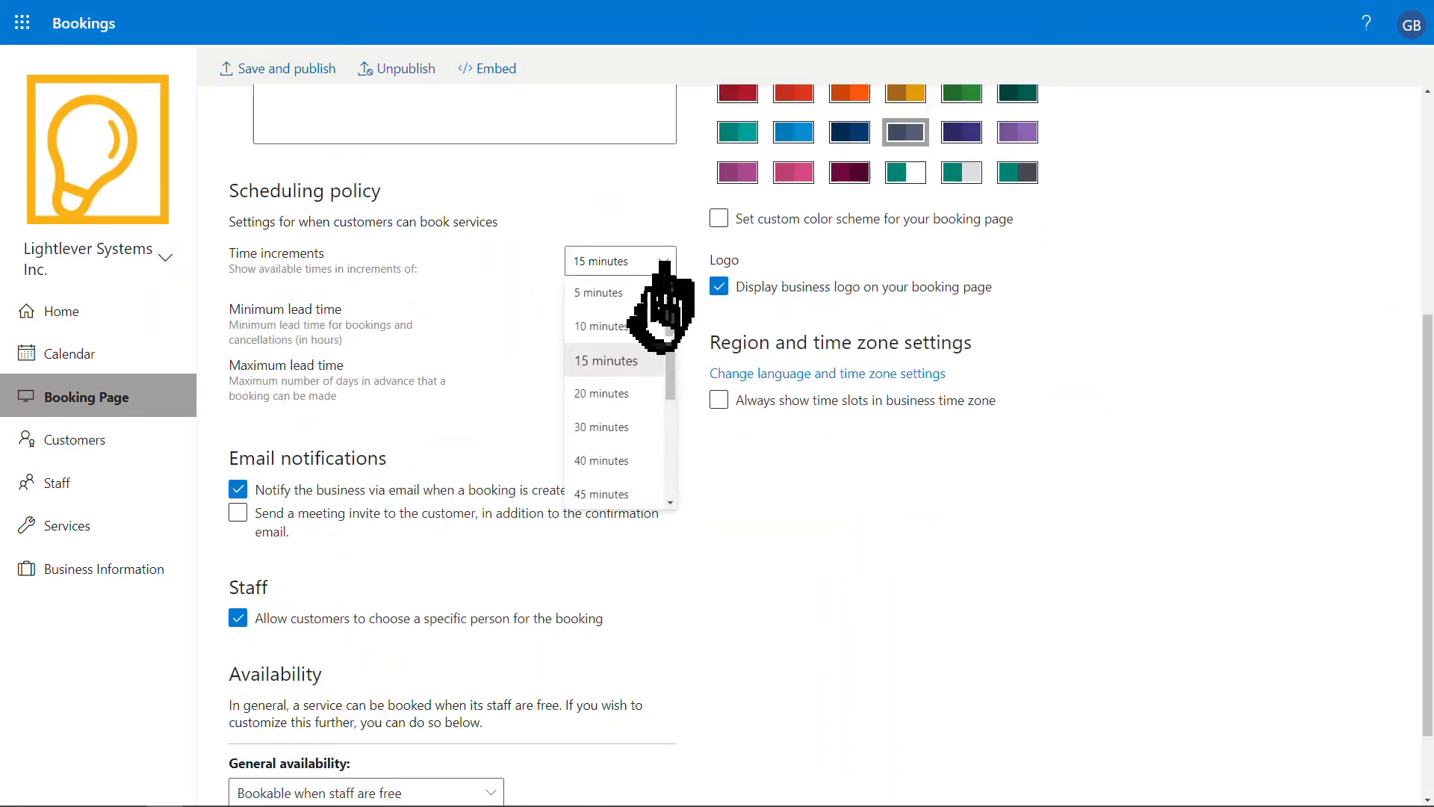
click(617, 429)
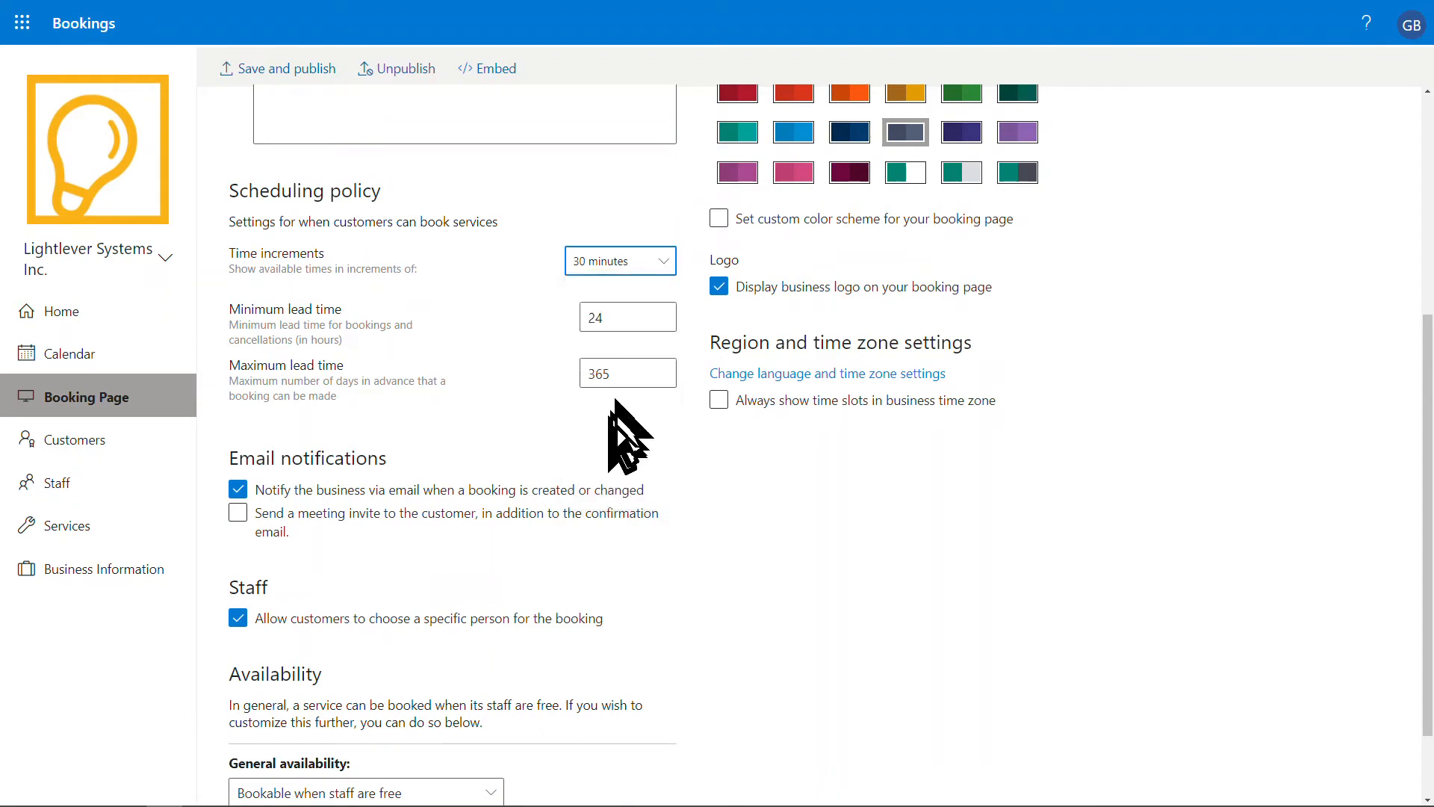
click(658, 263)
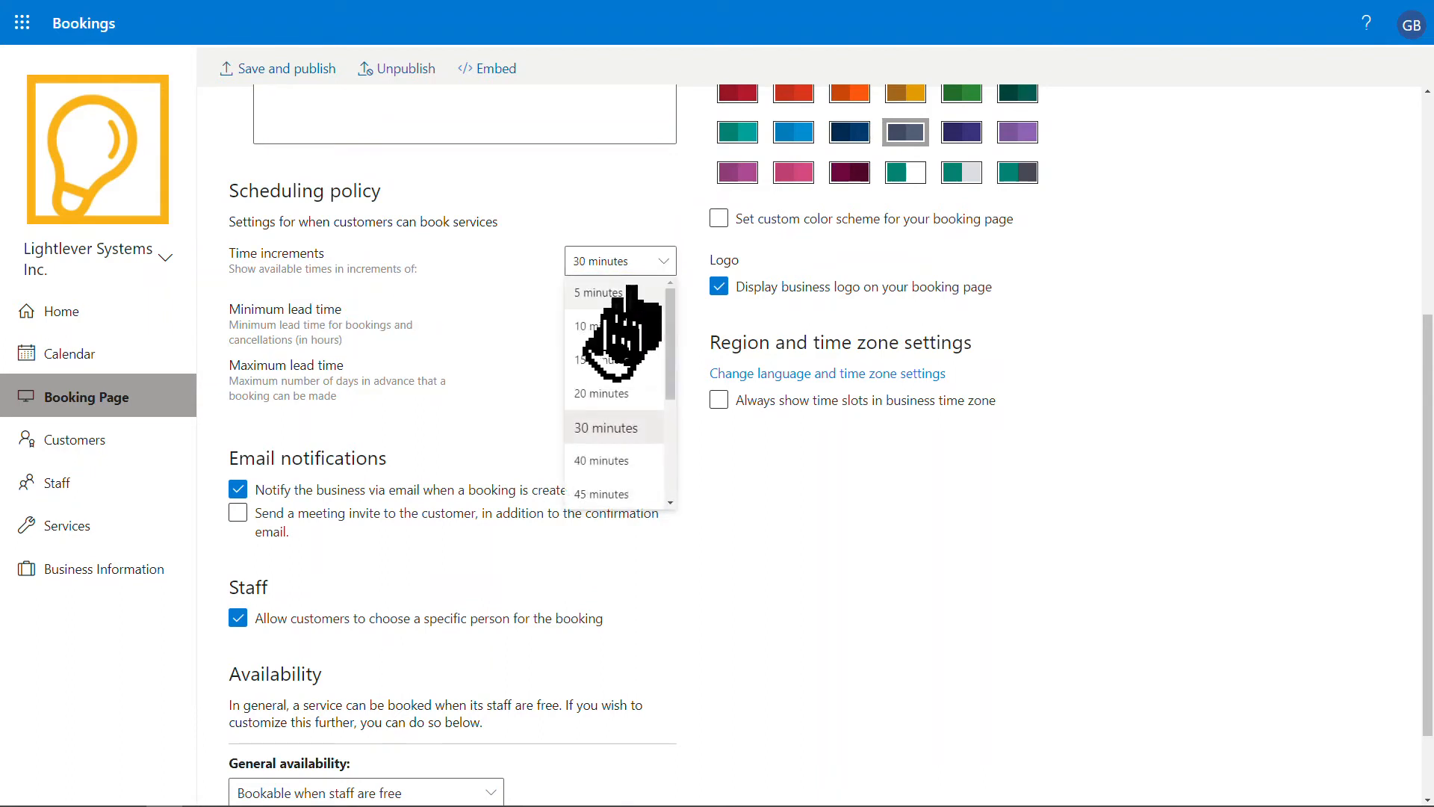
click(602, 360)
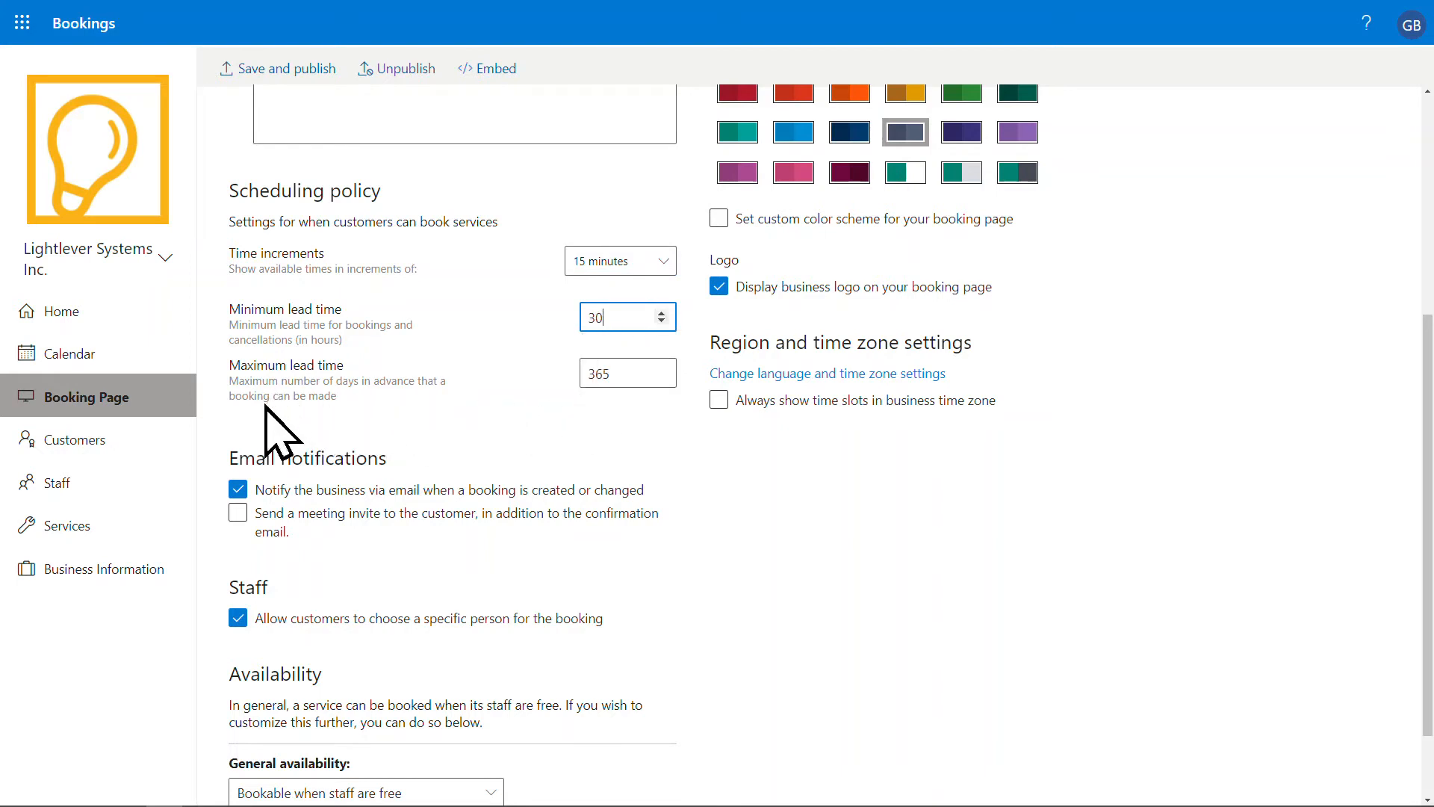
double_click(609, 372)
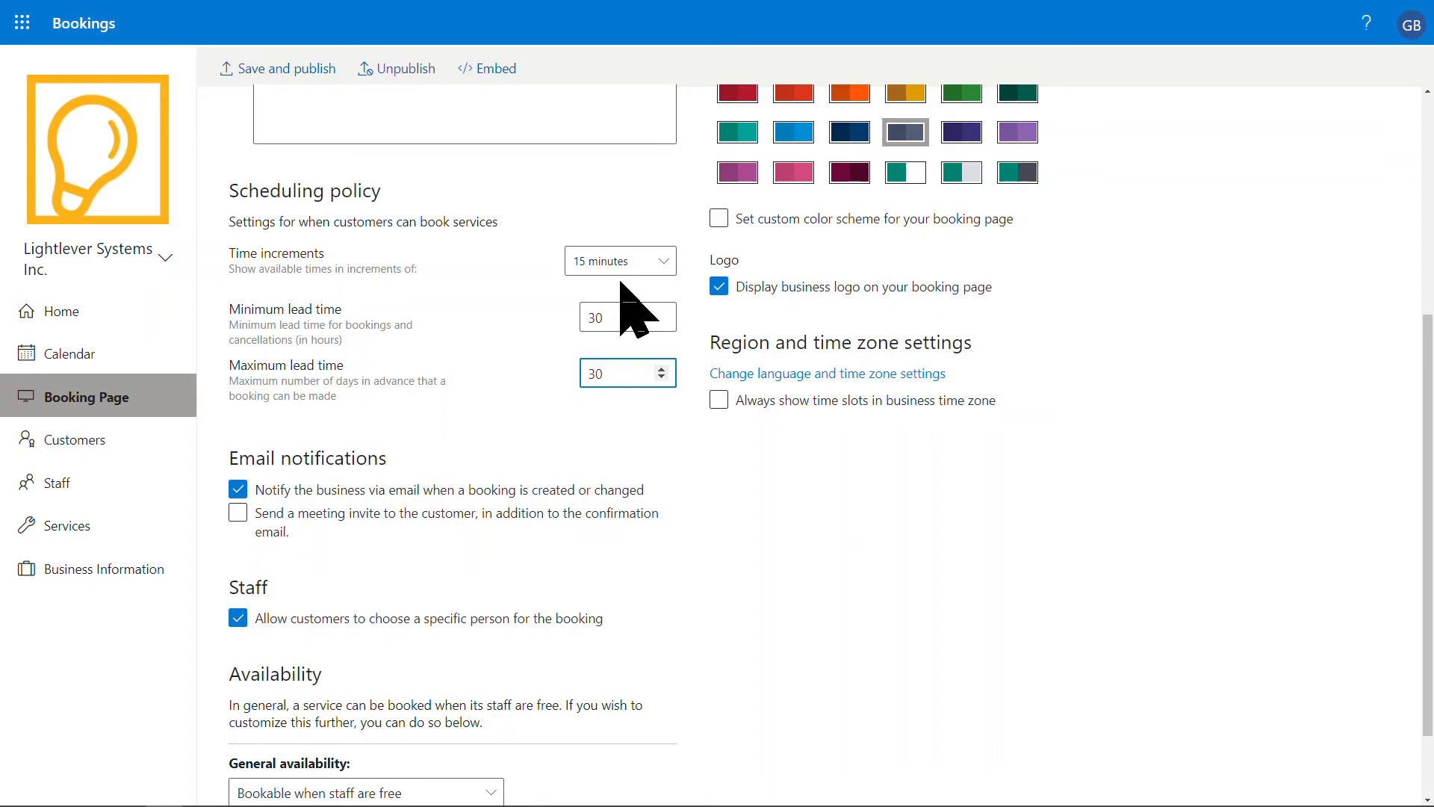
scroll(650, 470, down, 1)
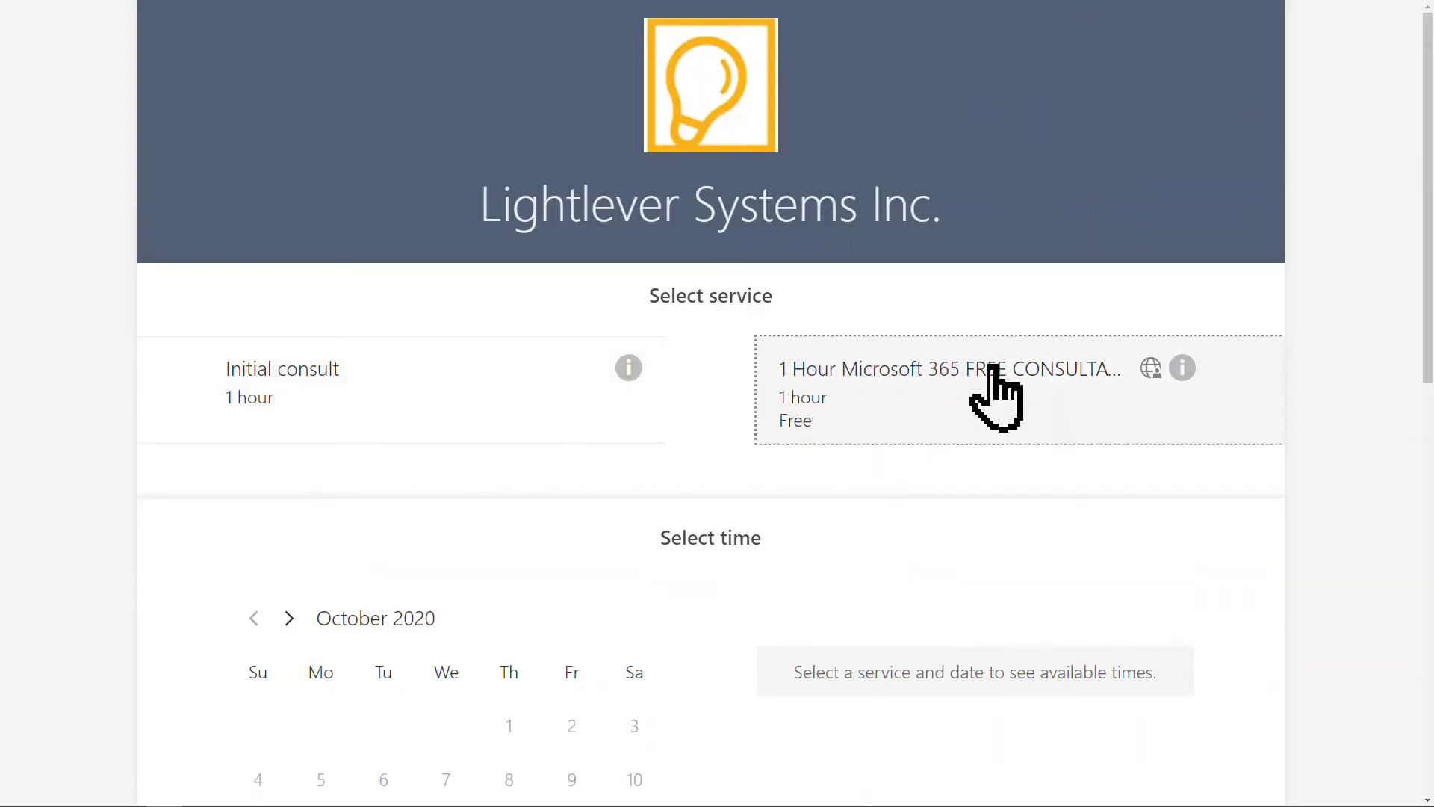
On the published booking page, choose the 1 Hour Microsoft 365 FREE CONSULTATION service with a specific staff member on October 15 at 3:00 pm
click(996, 396)
scroll(996, 398, down, 1)
scroll(995, 396, down, 1)
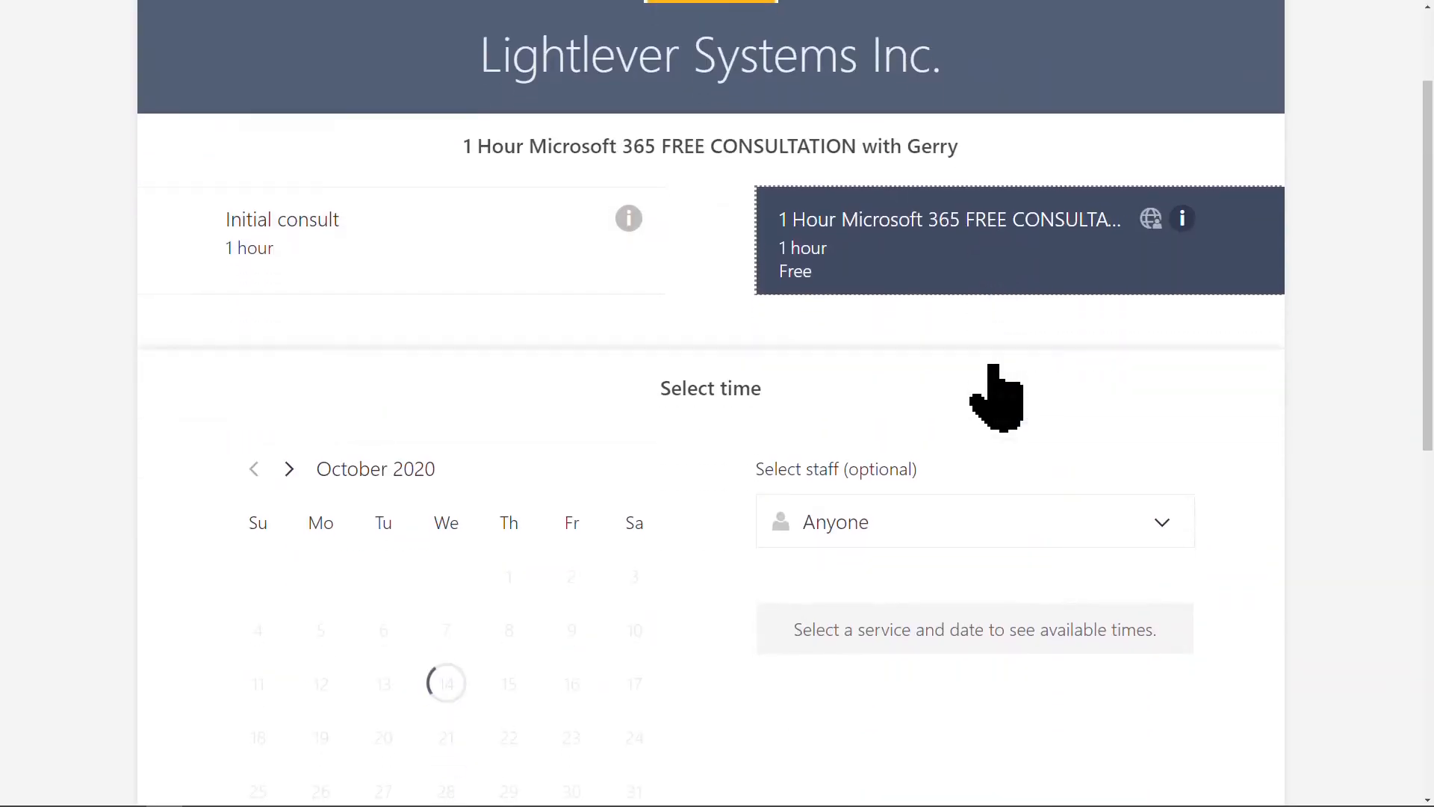
scroll(995, 366, down, 3)
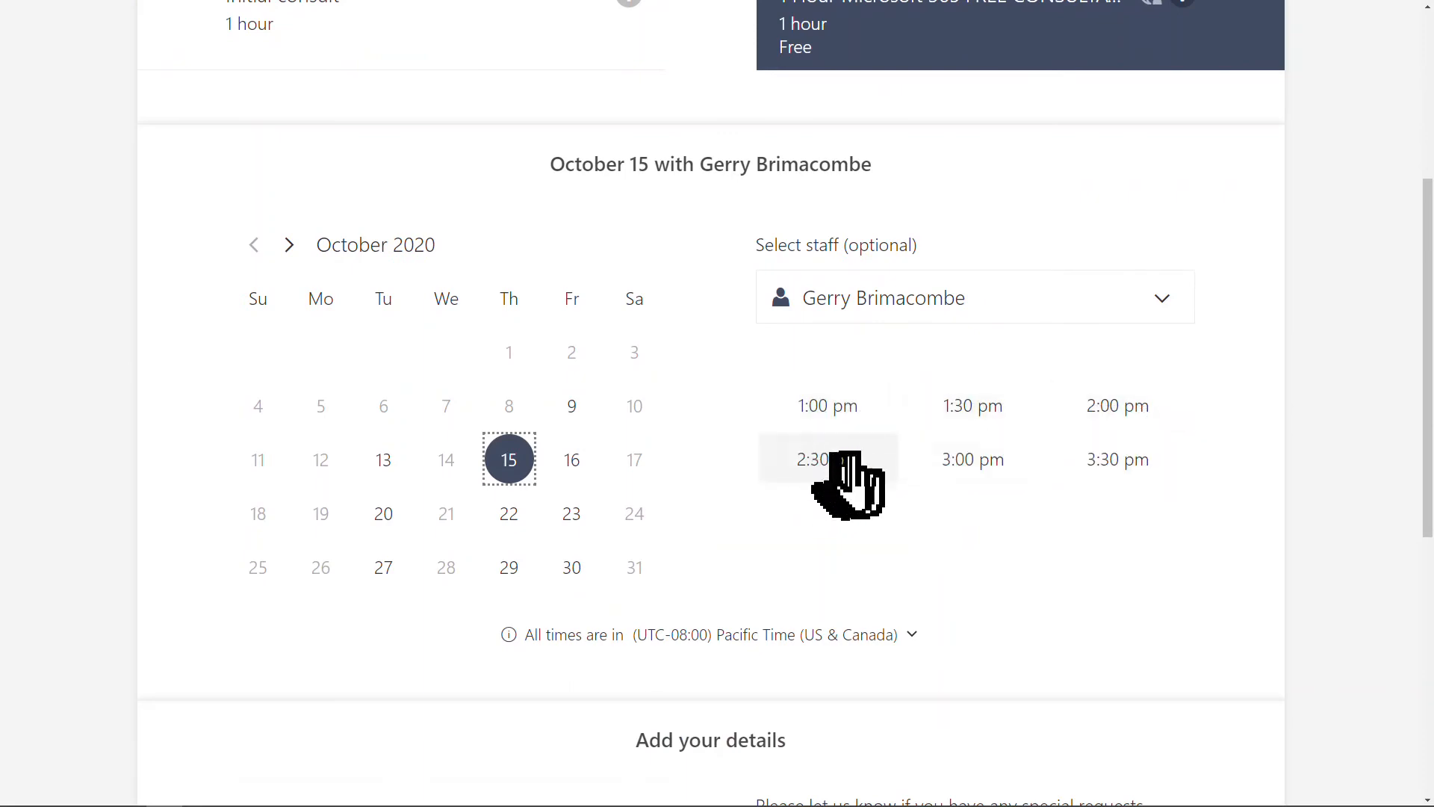
click(958, 465)
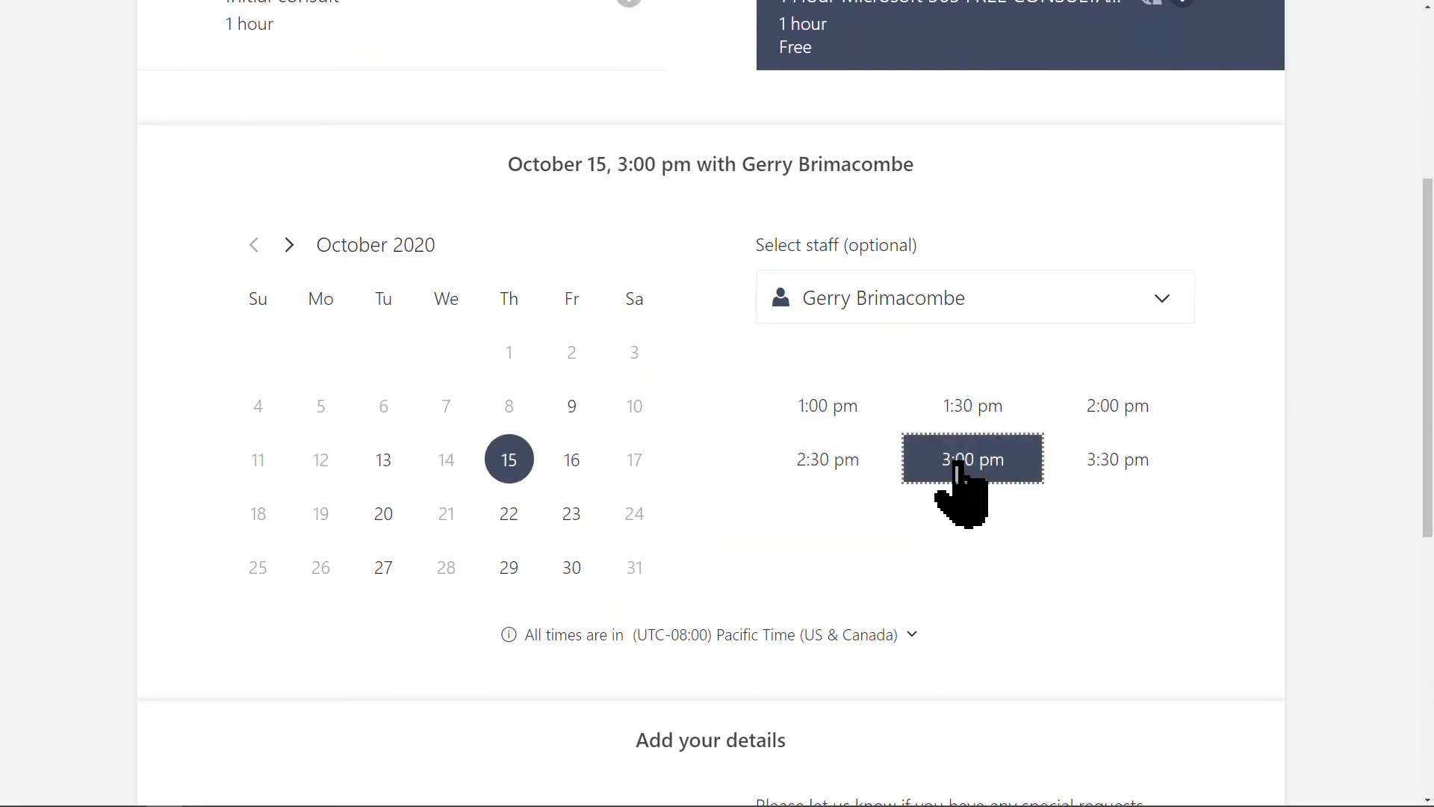
Enter the customer's name, email address and phone number, book the appointment and dismiss the confirmation
scroll(906, 513, down, 5)
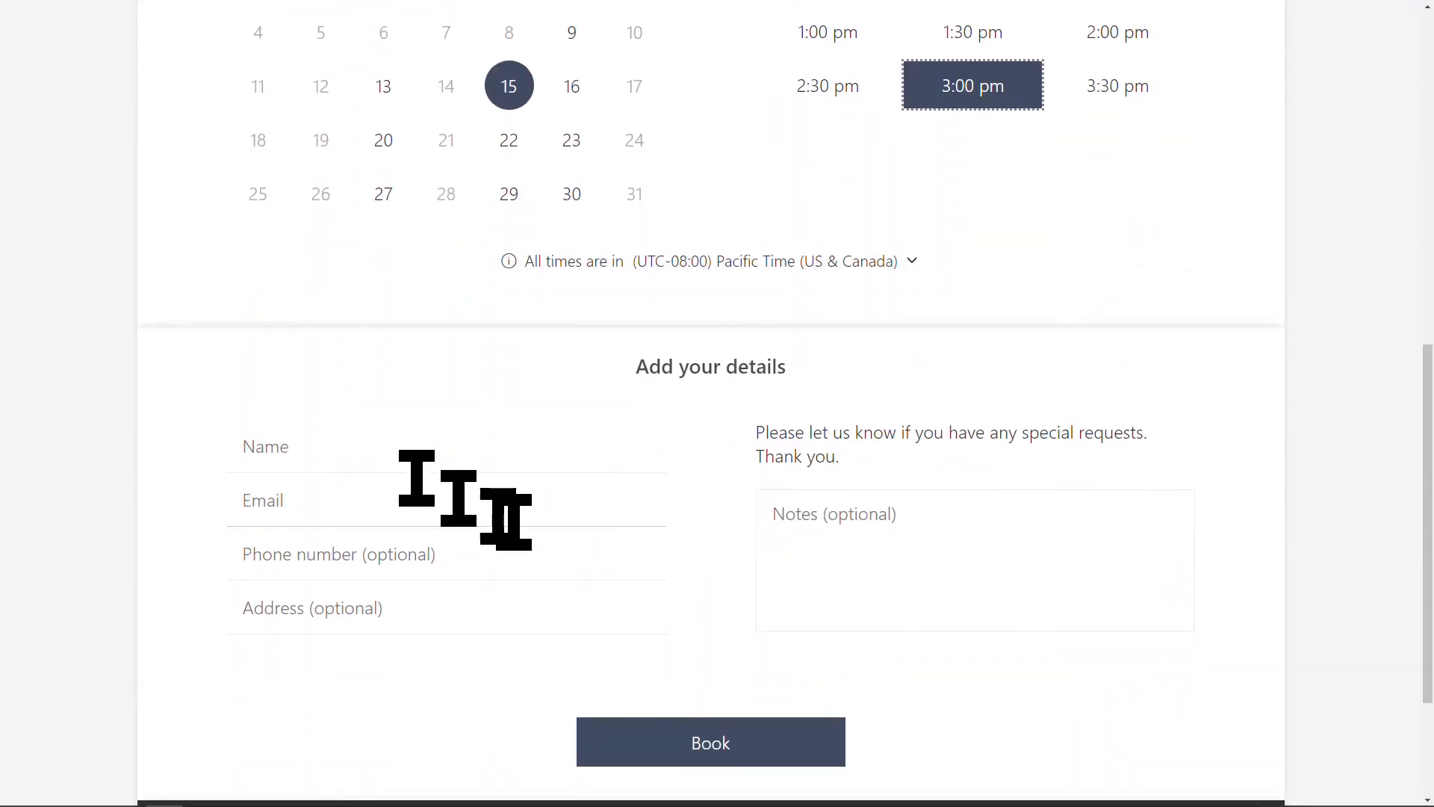
click(325, 447)
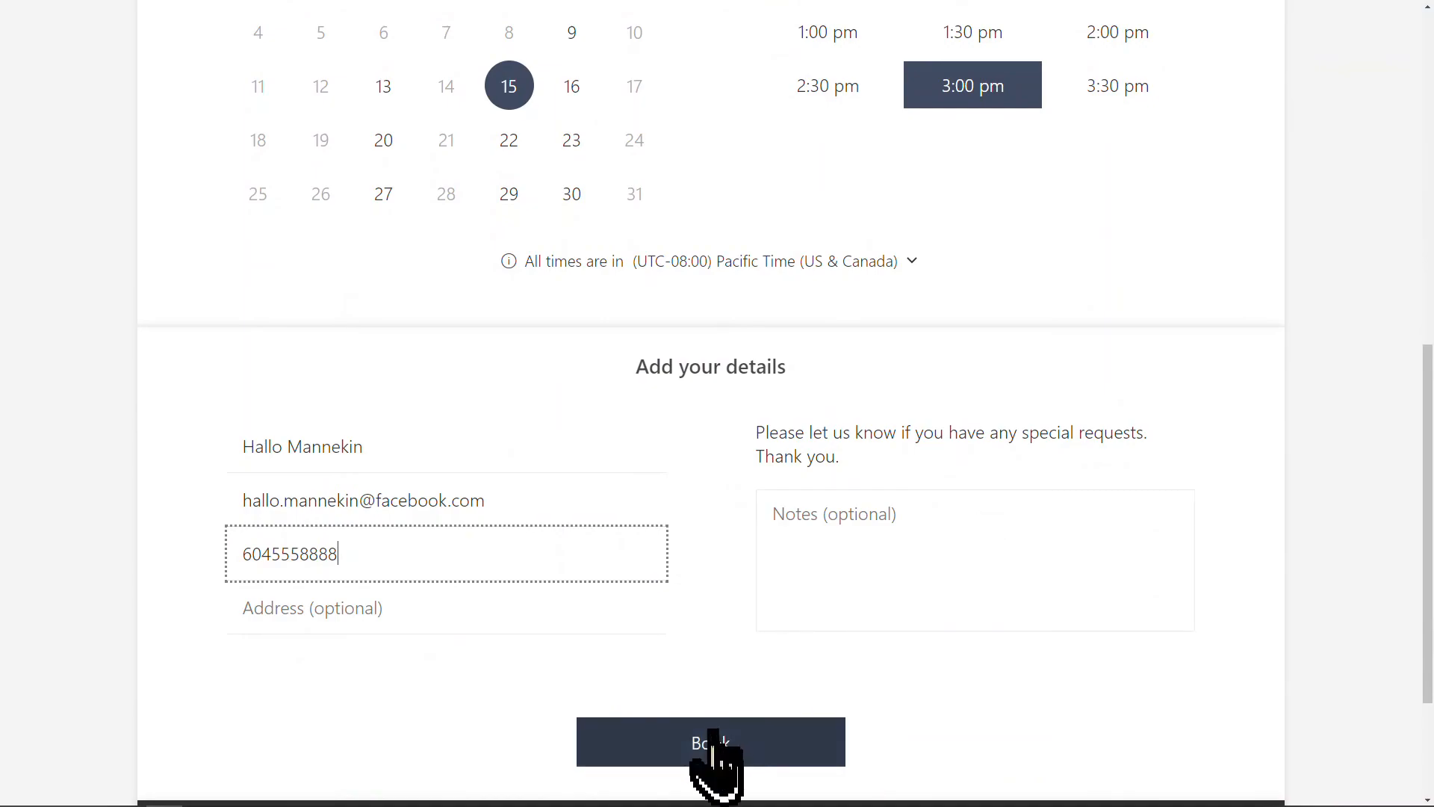
click(713, 747)
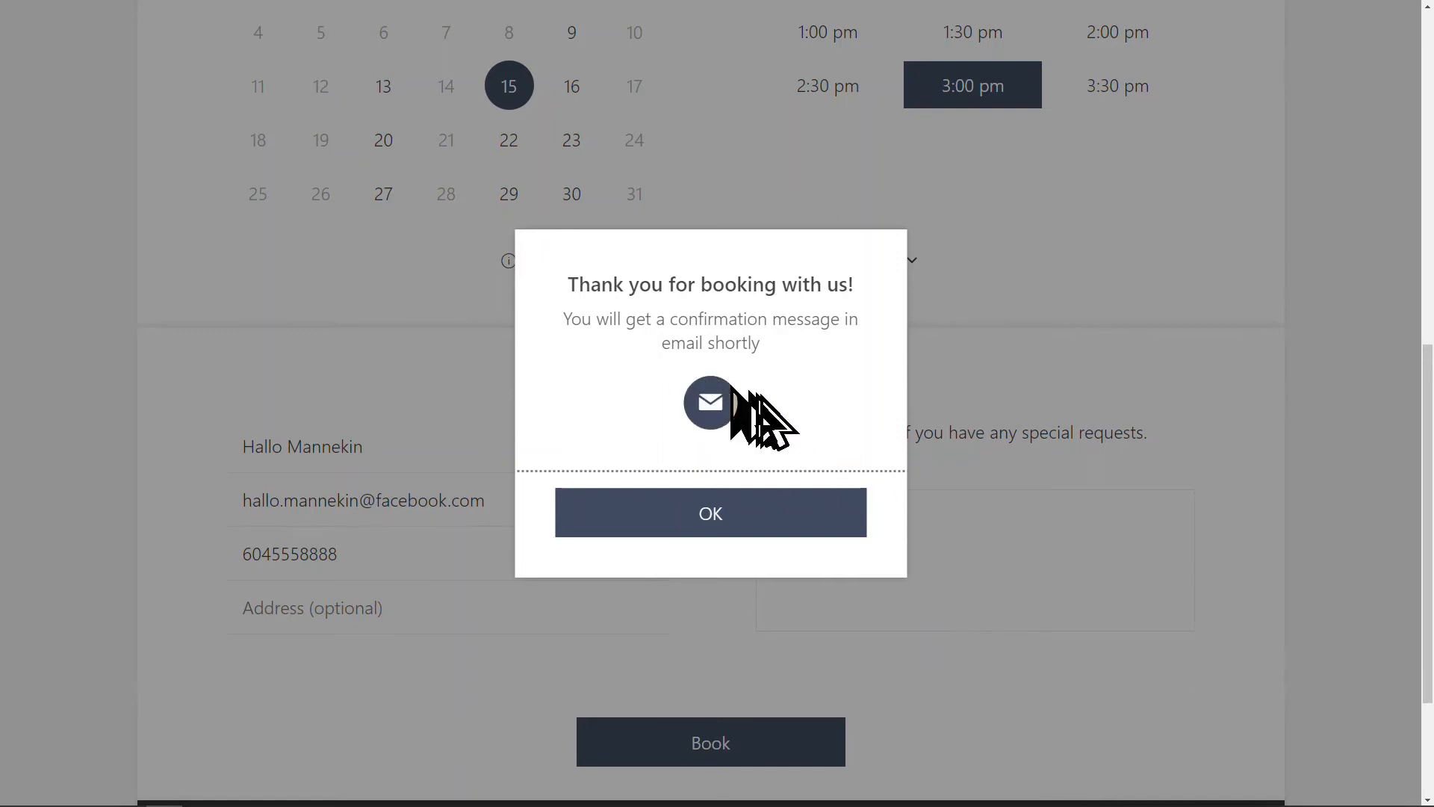
click(724, 527)
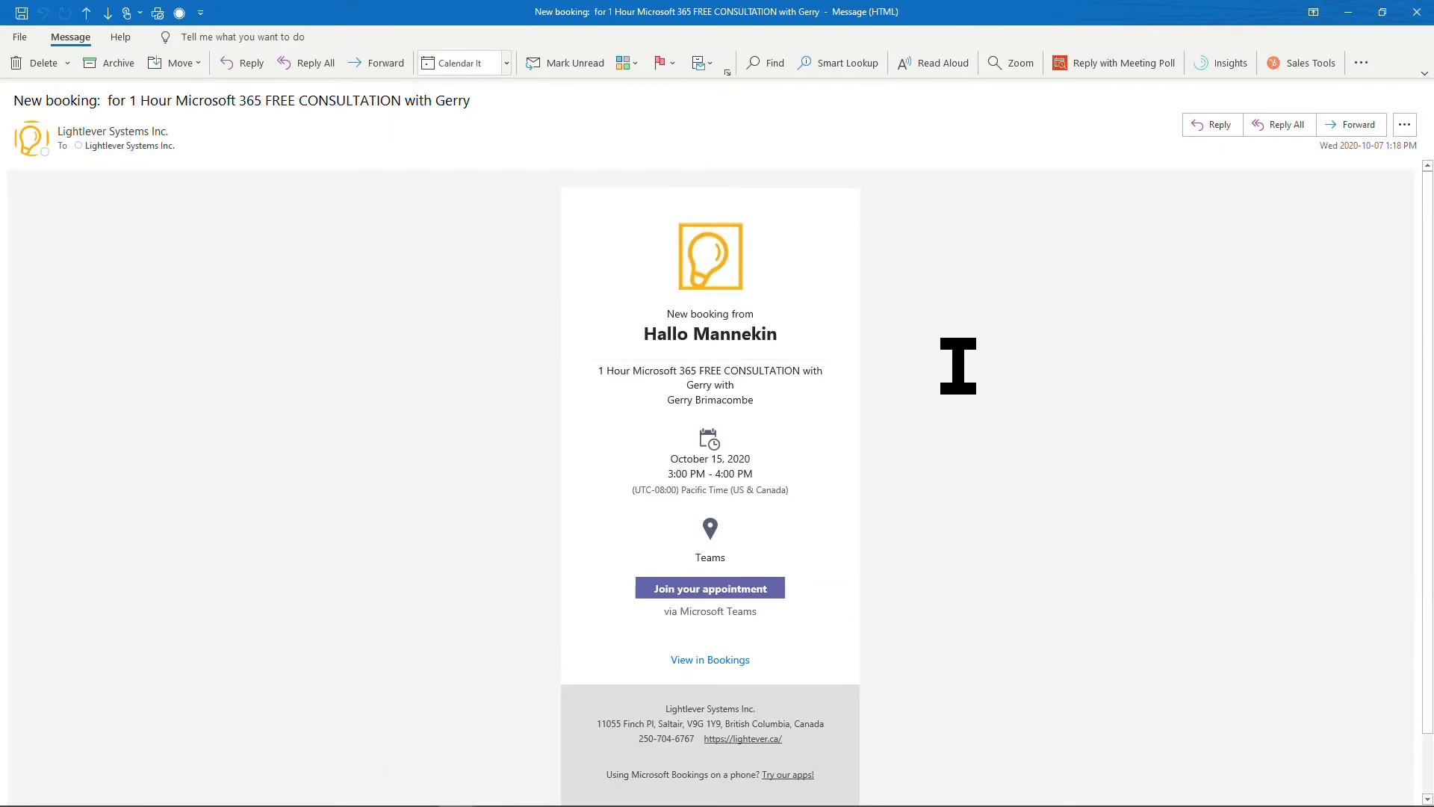
Switch to Outlook, examine the October 15 consultation meeting's booking details from the calendar, and close the meeting
scroll(973, 368, up, 2)
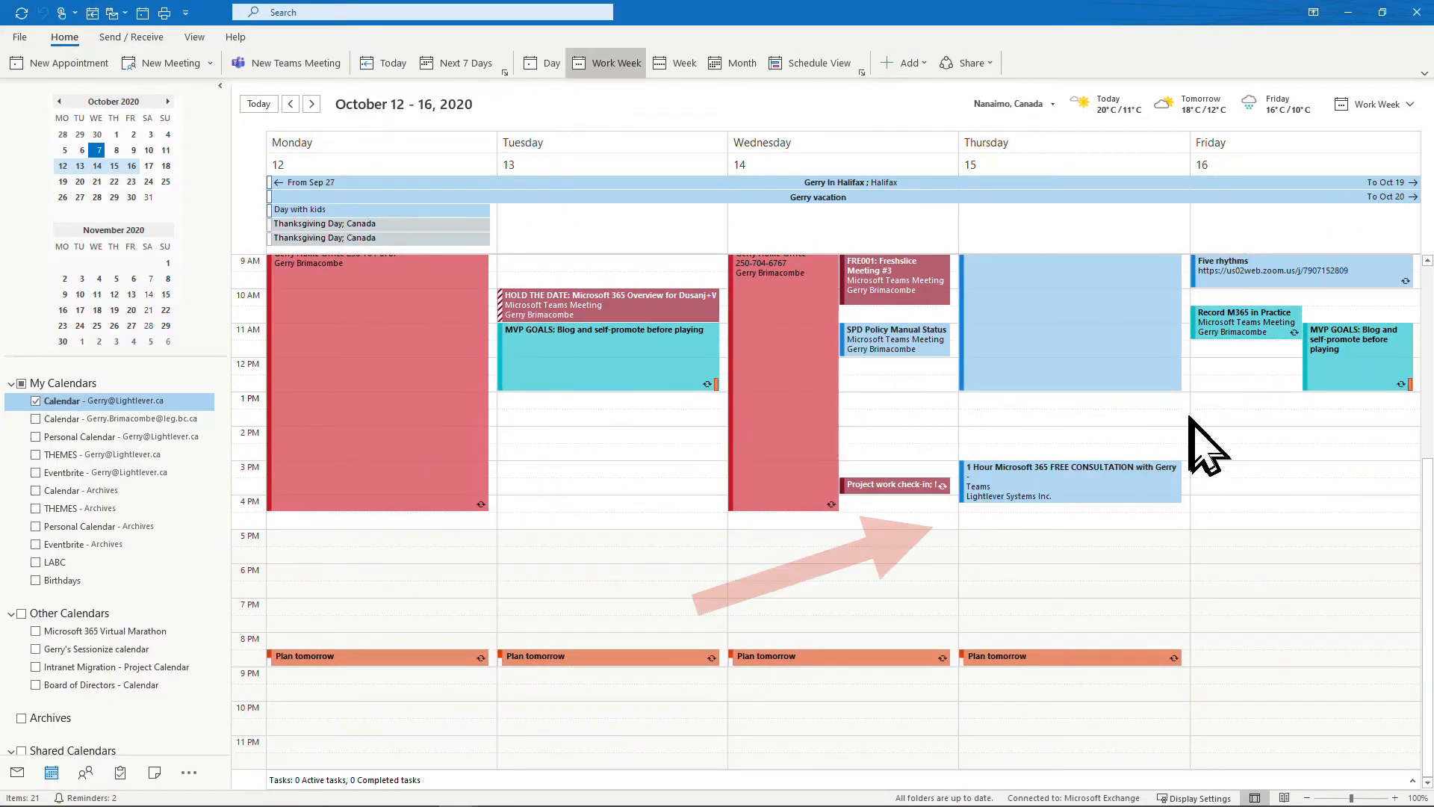
click(1022, 481)
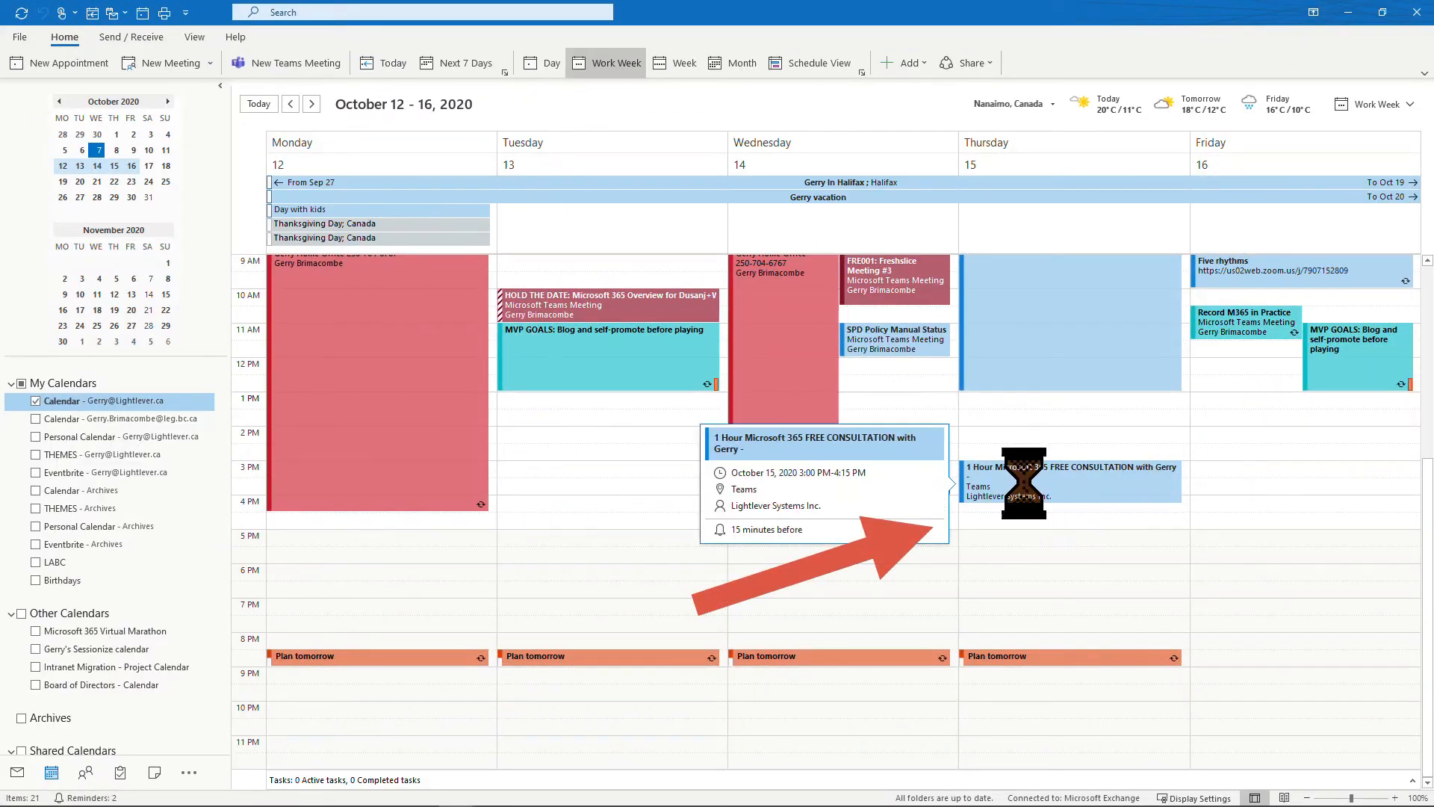
double_click(1024, 484)
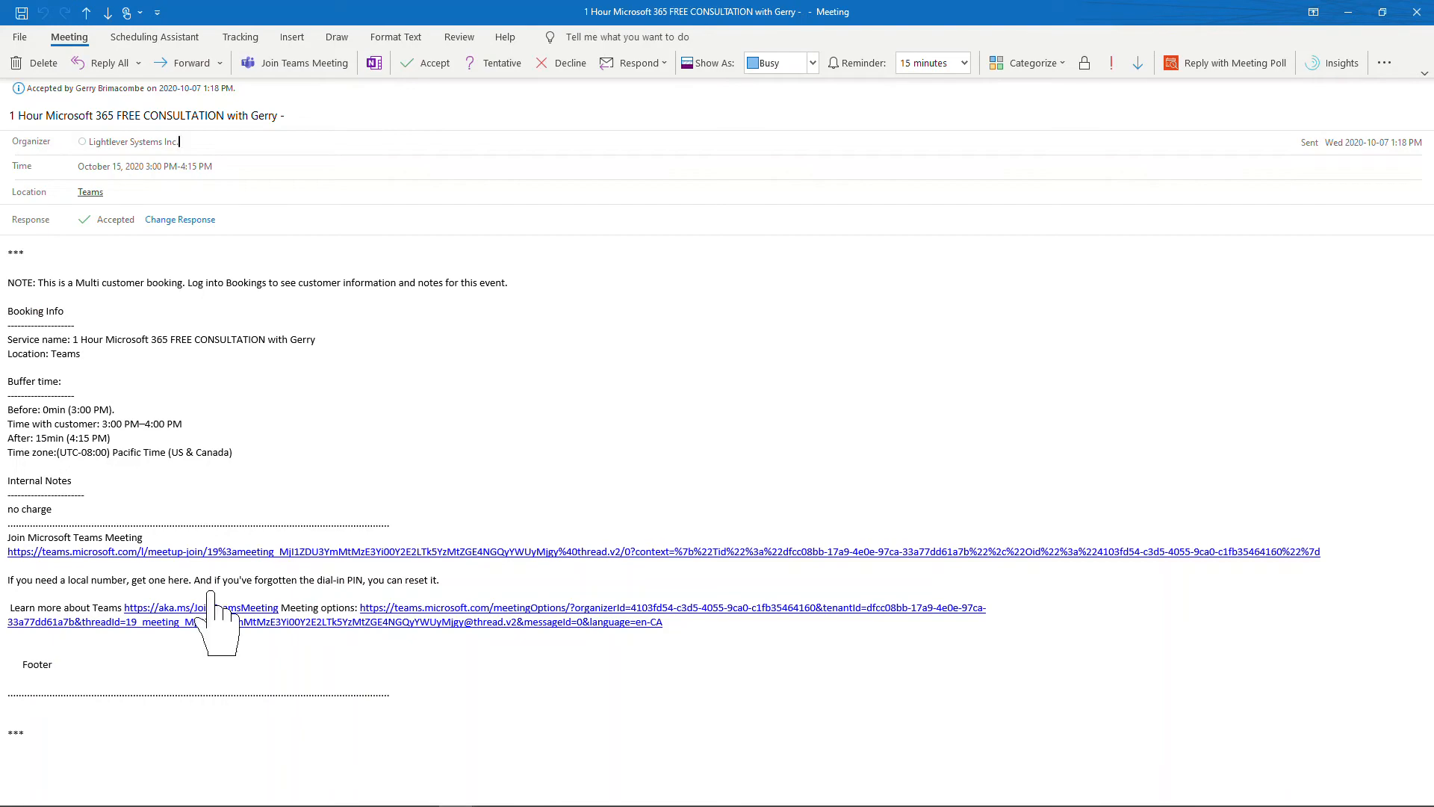
click(1418, 11)
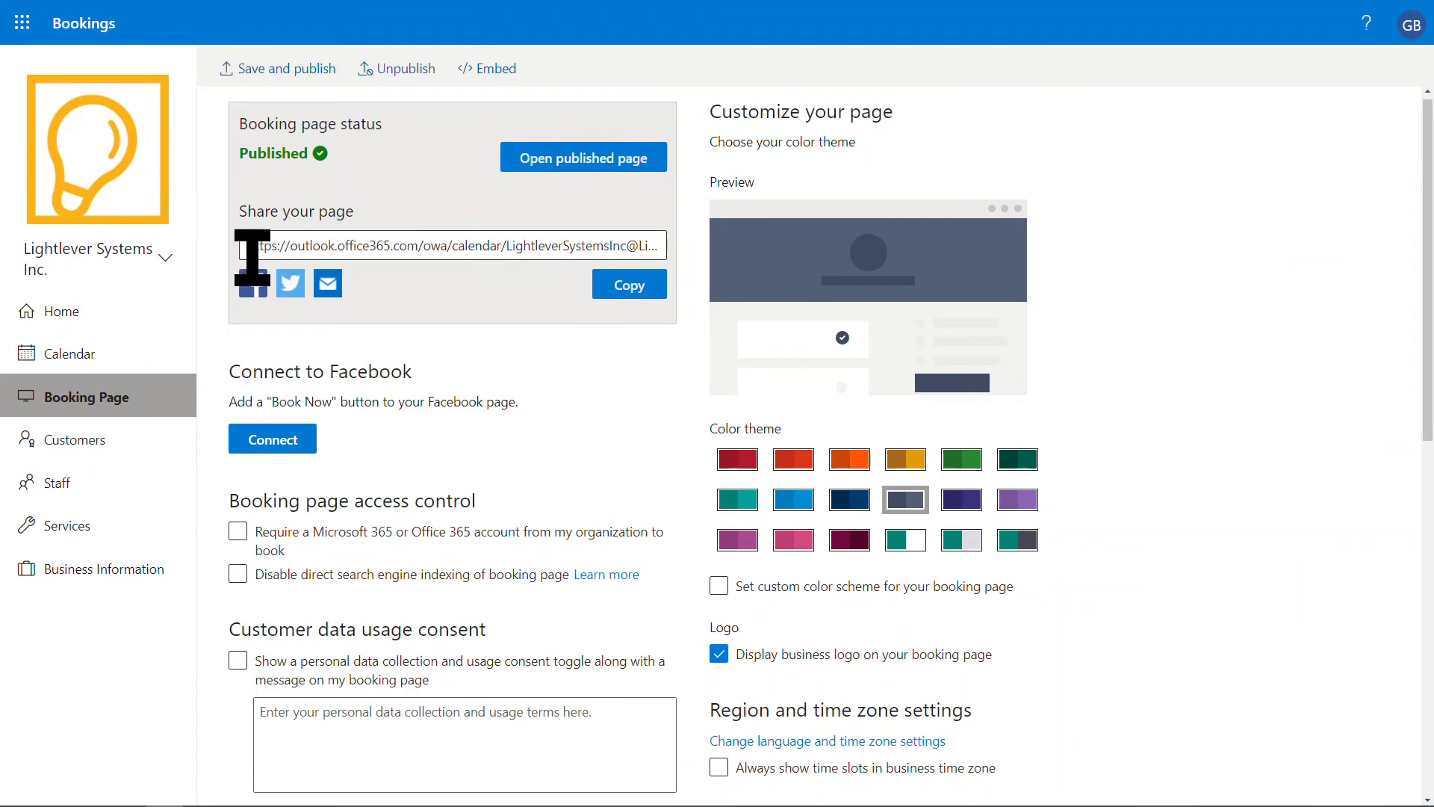
Choose the dark blue color theme and set a custom color scheme with highlight color #FCB315 and header color #1E3667
drag(248, 256, 688, 272)
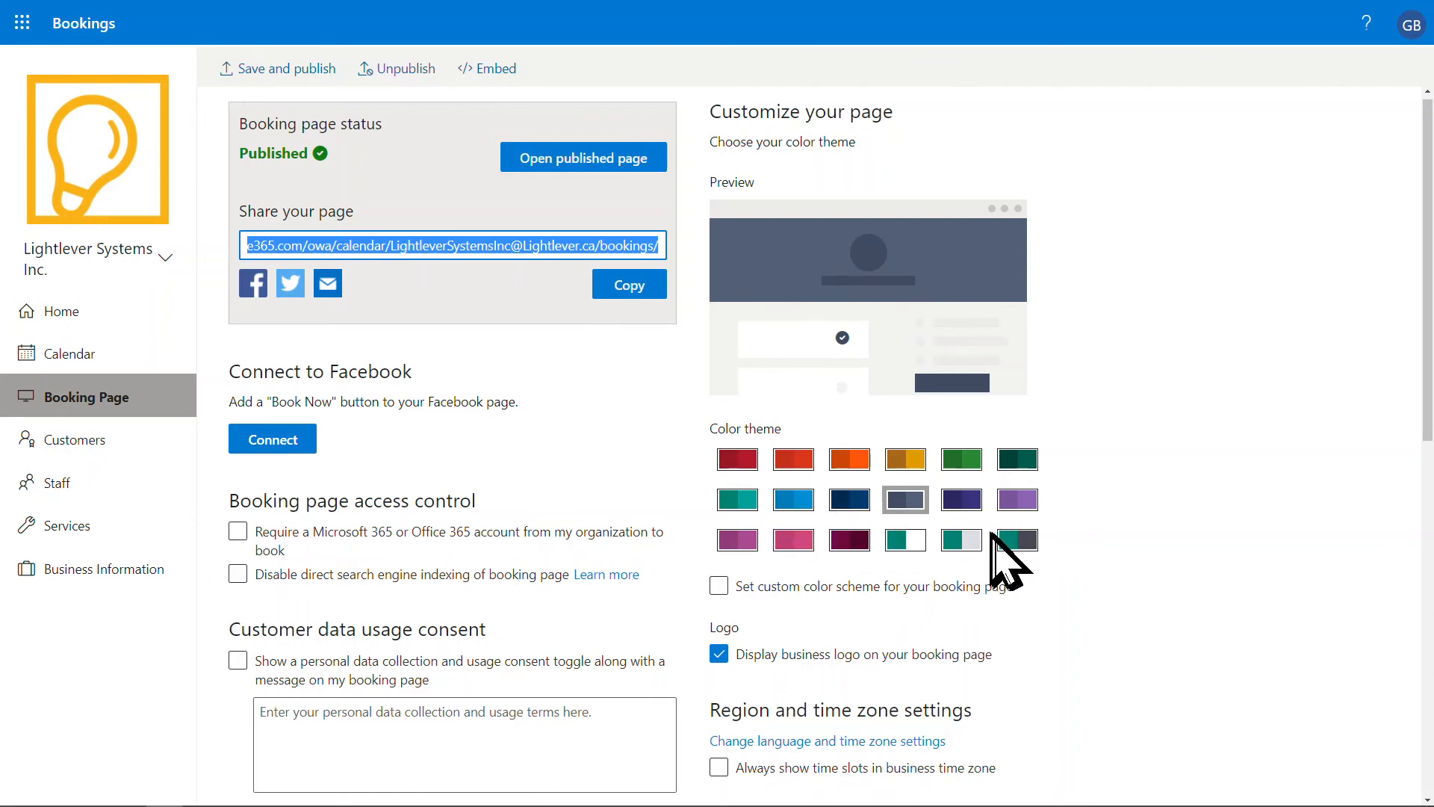
click(961, 501)
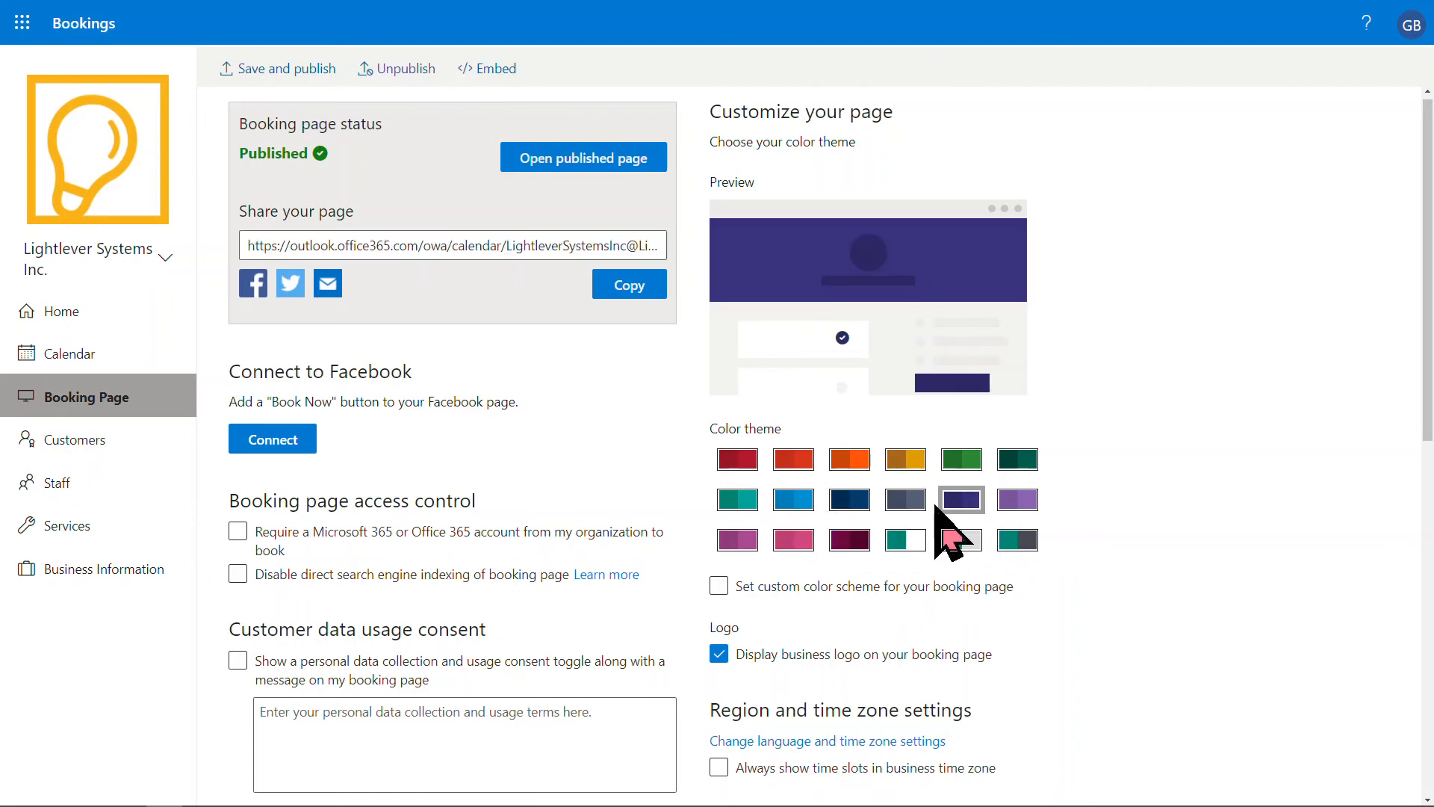
click(856, 503)
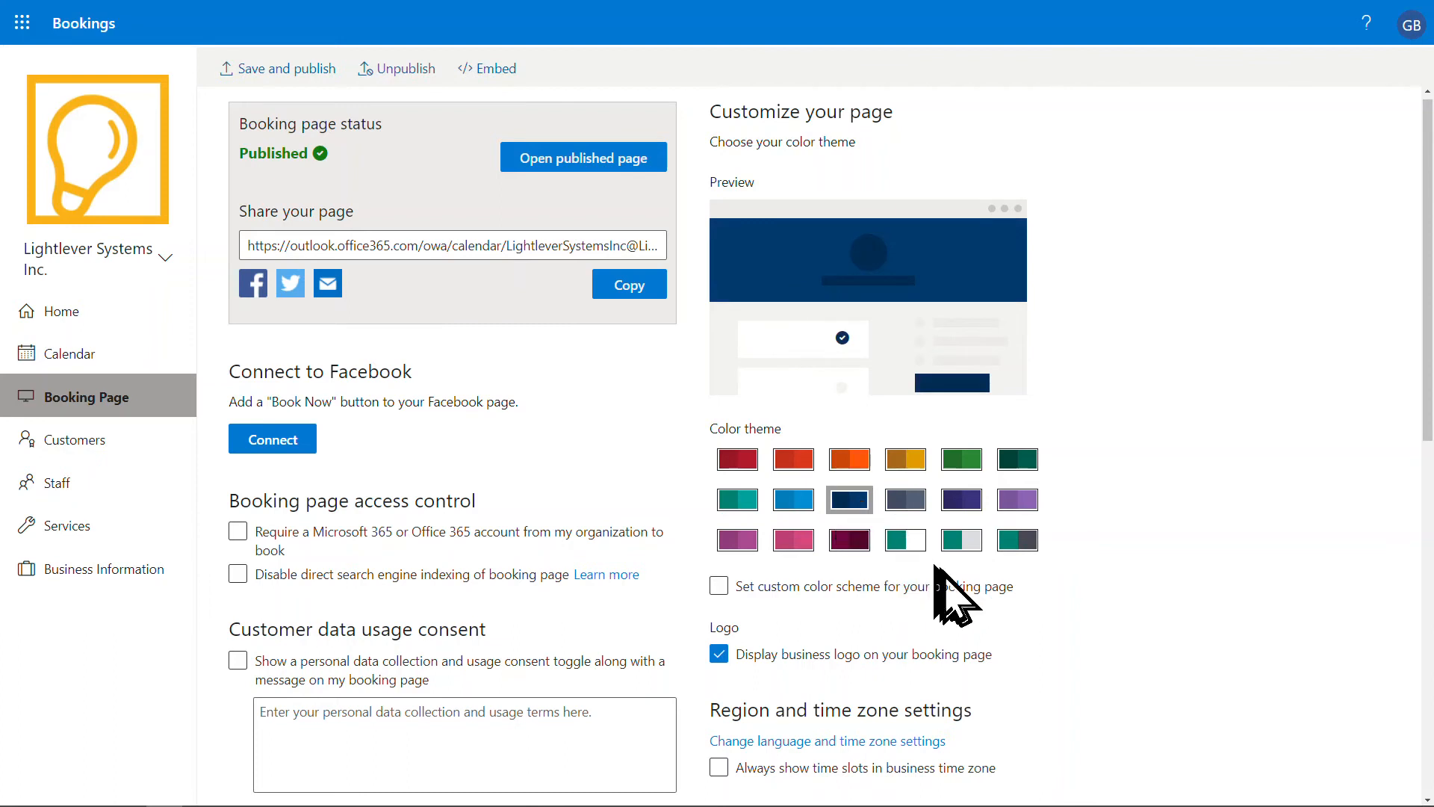
scroll(961, 608, down, 1)
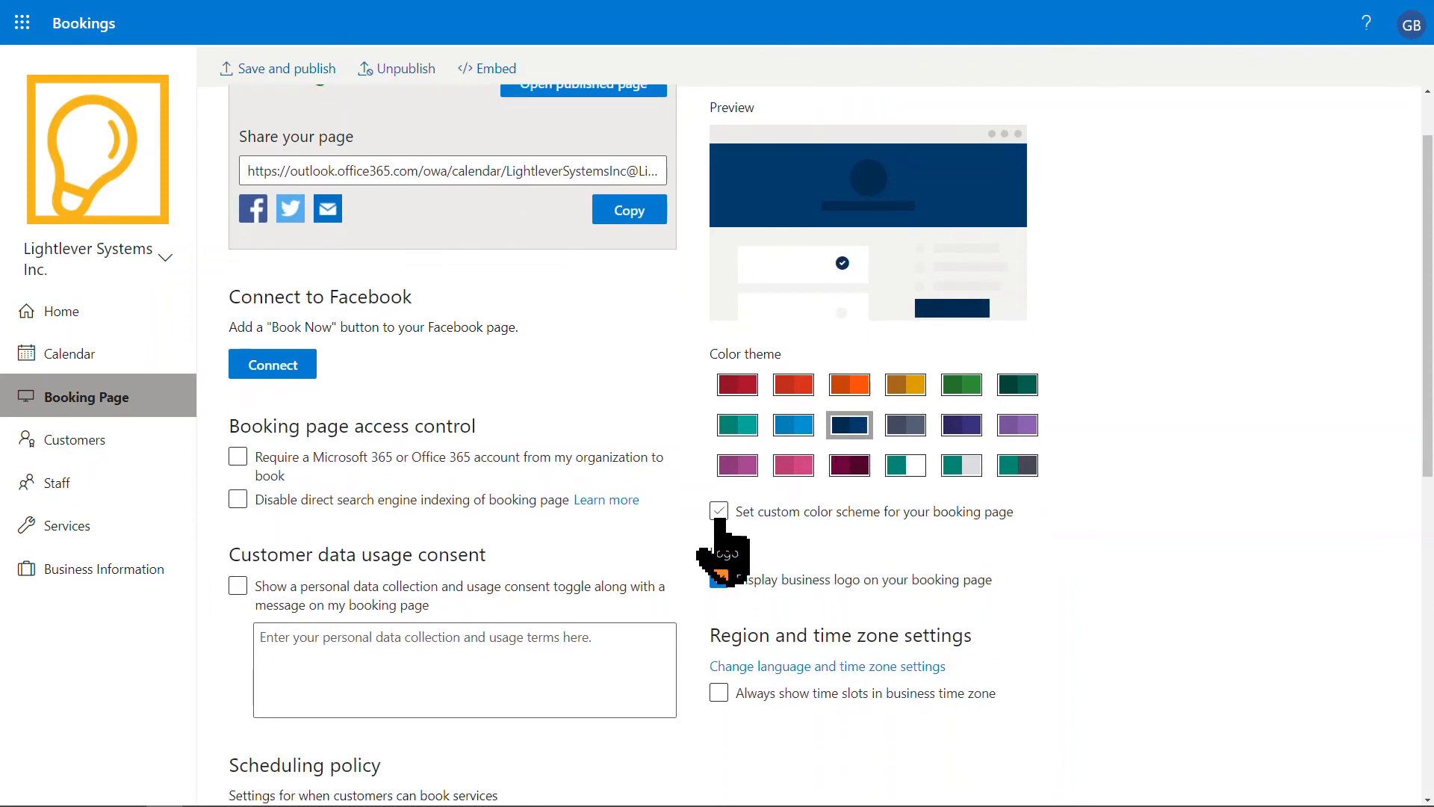
click(718, 512)
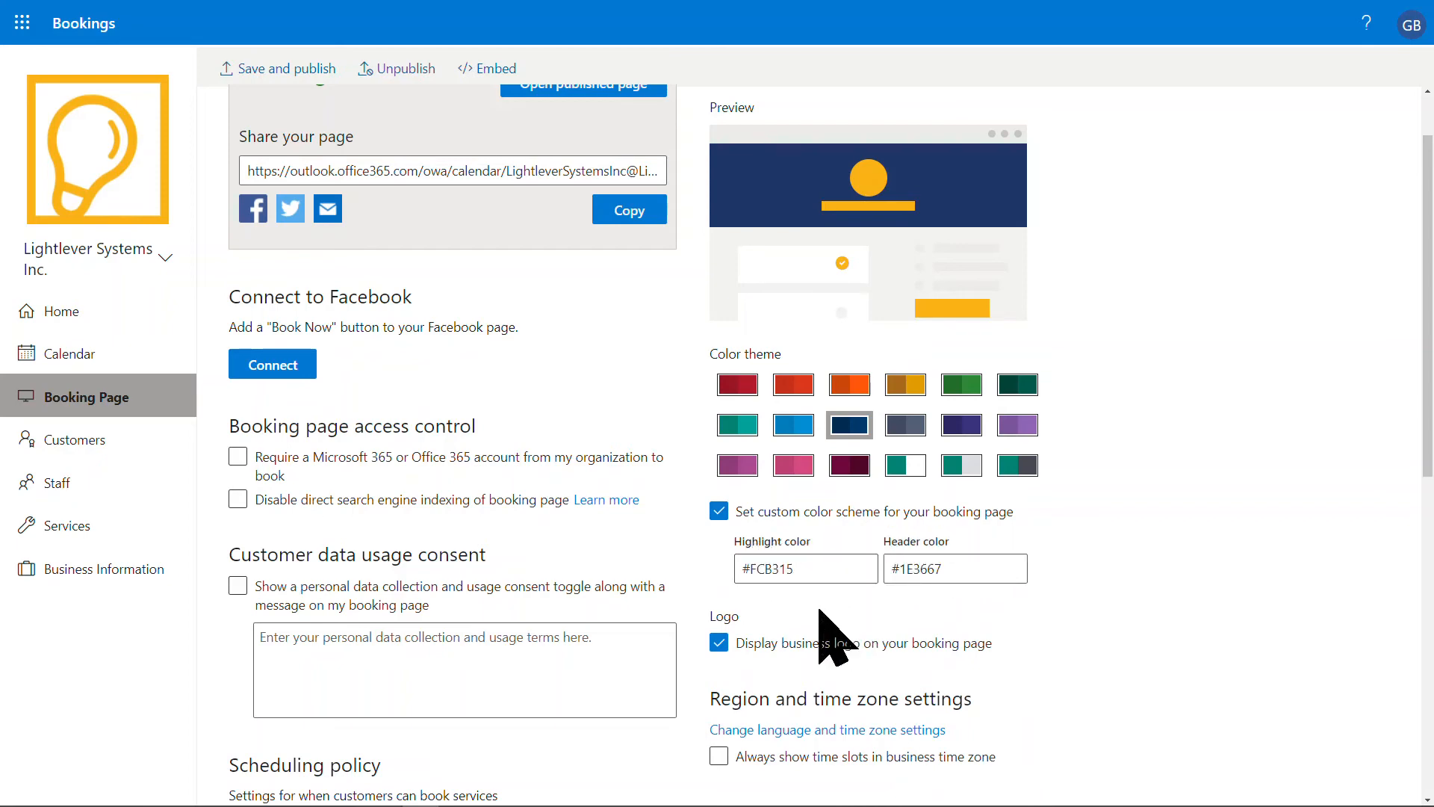
scroll(844, 608, down, 1)
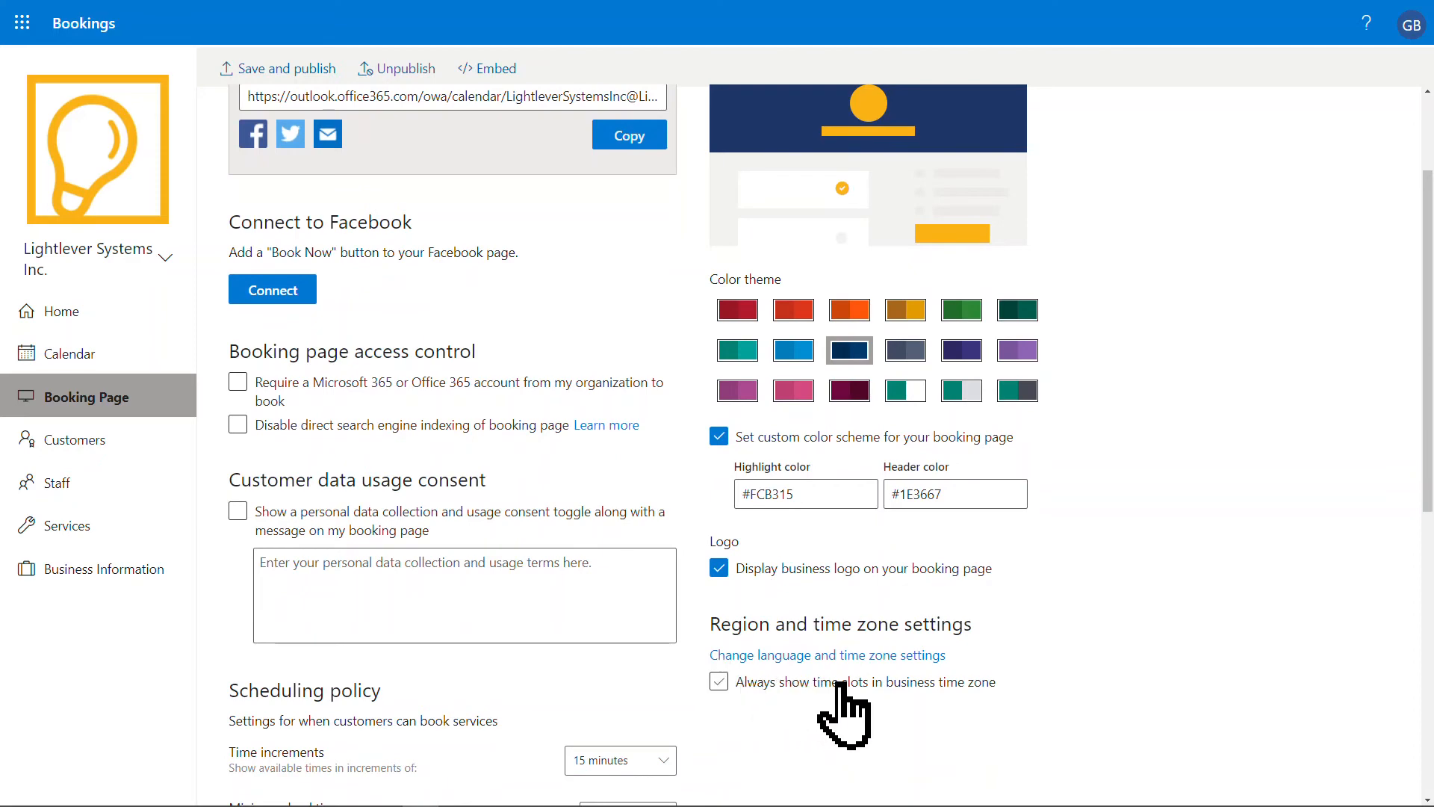
scroll(844, 717, down, 2)
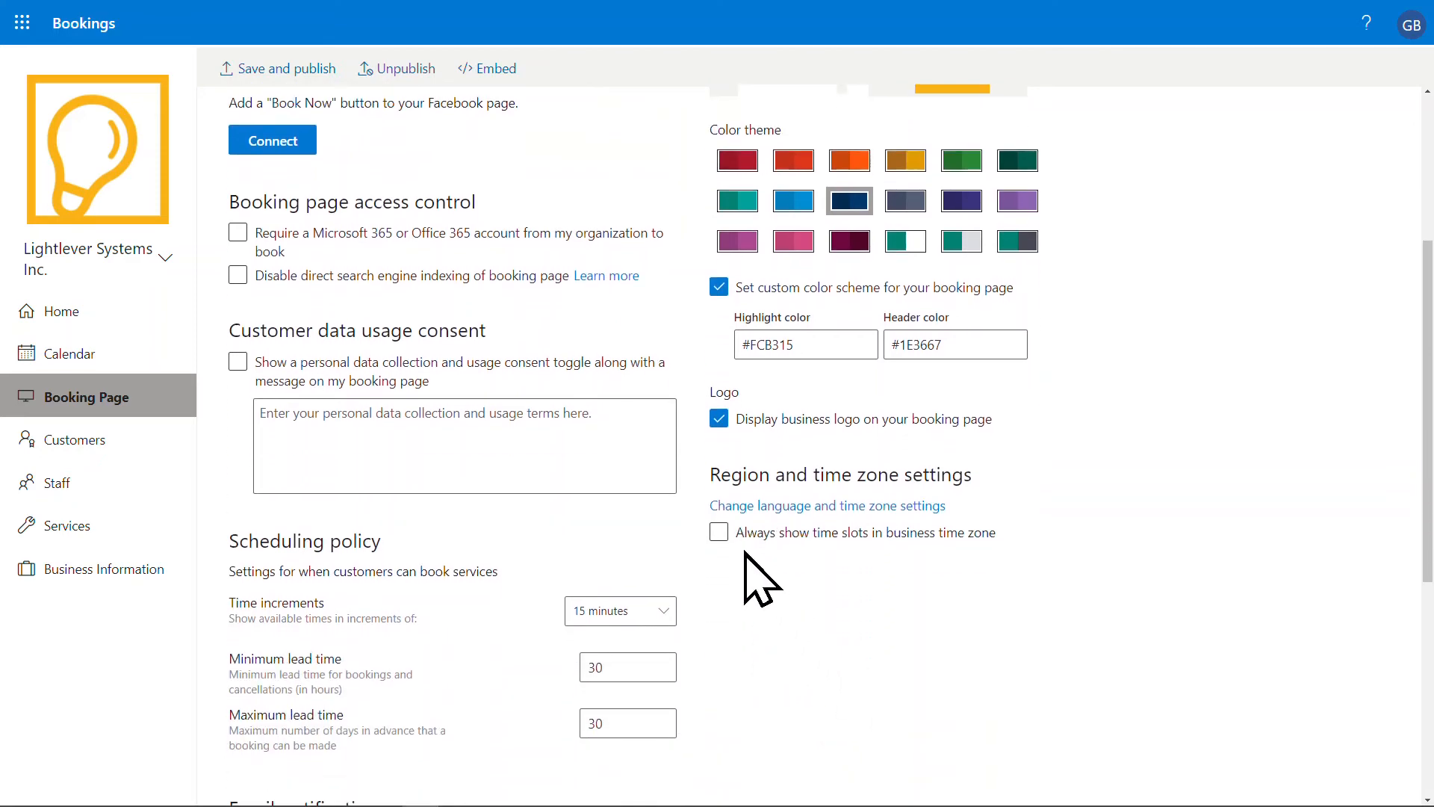
View the booking page's HTML and IFrame embed codes, and check the new colors on the published page
scroll(803, 620, up, 4)
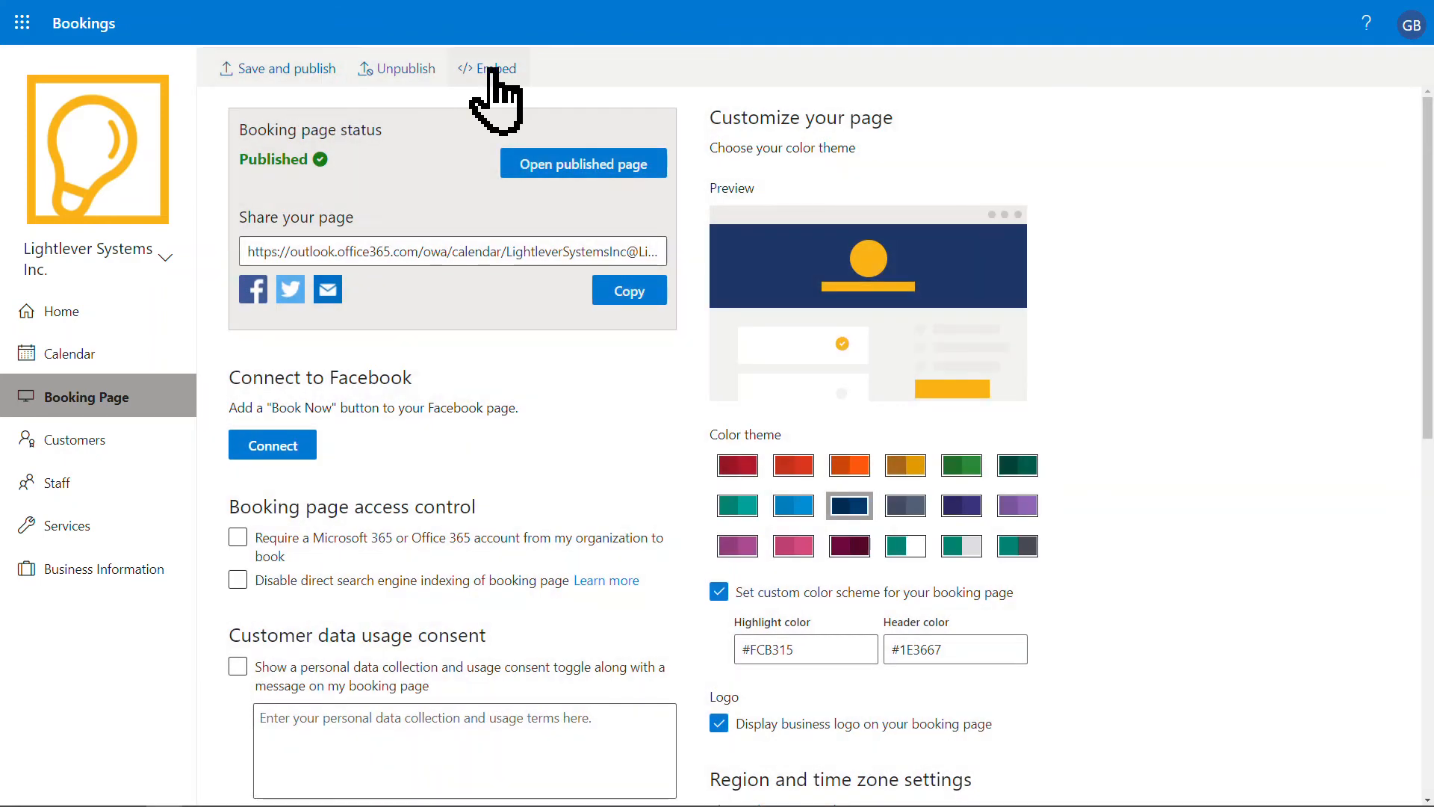
click(493, 69)
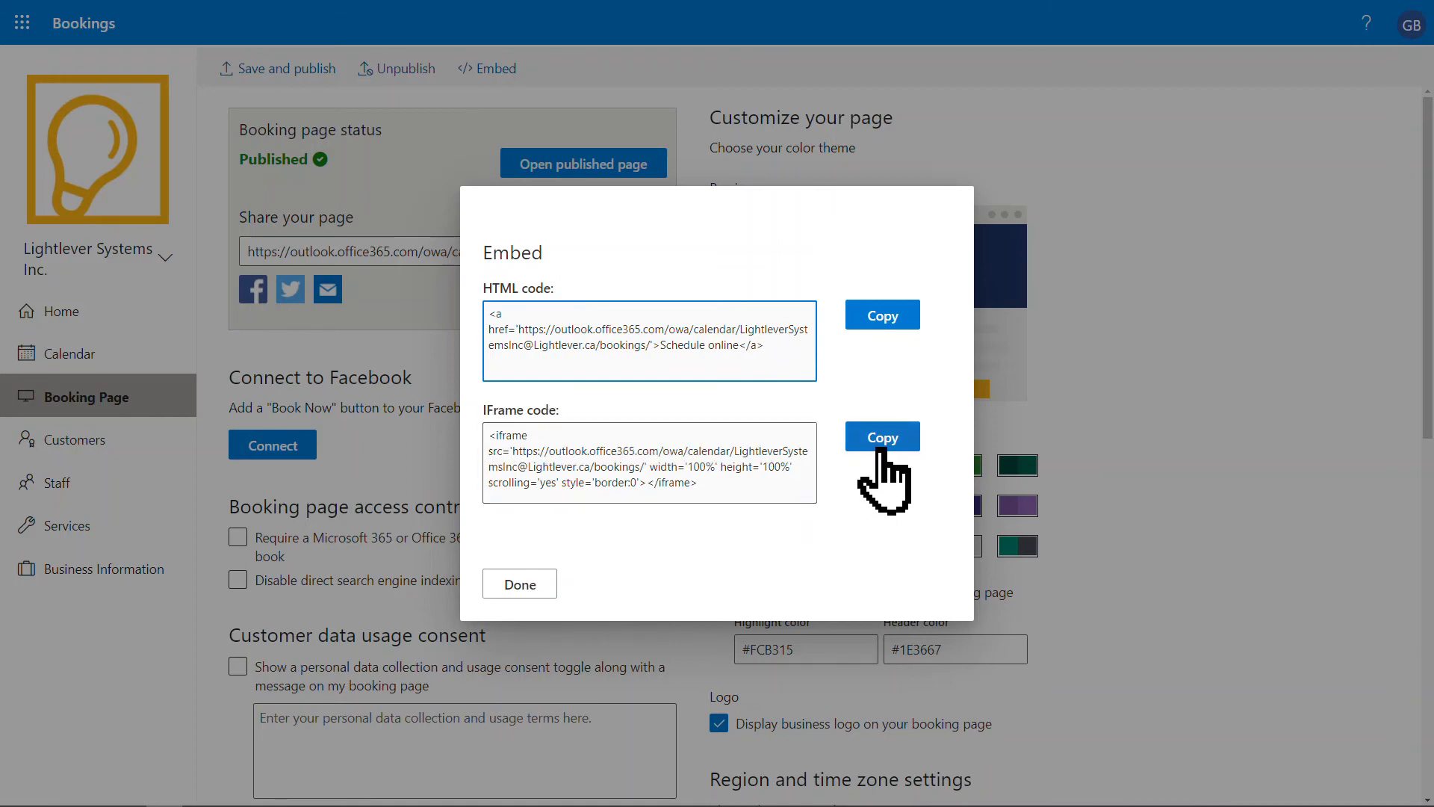
click(523, 586)
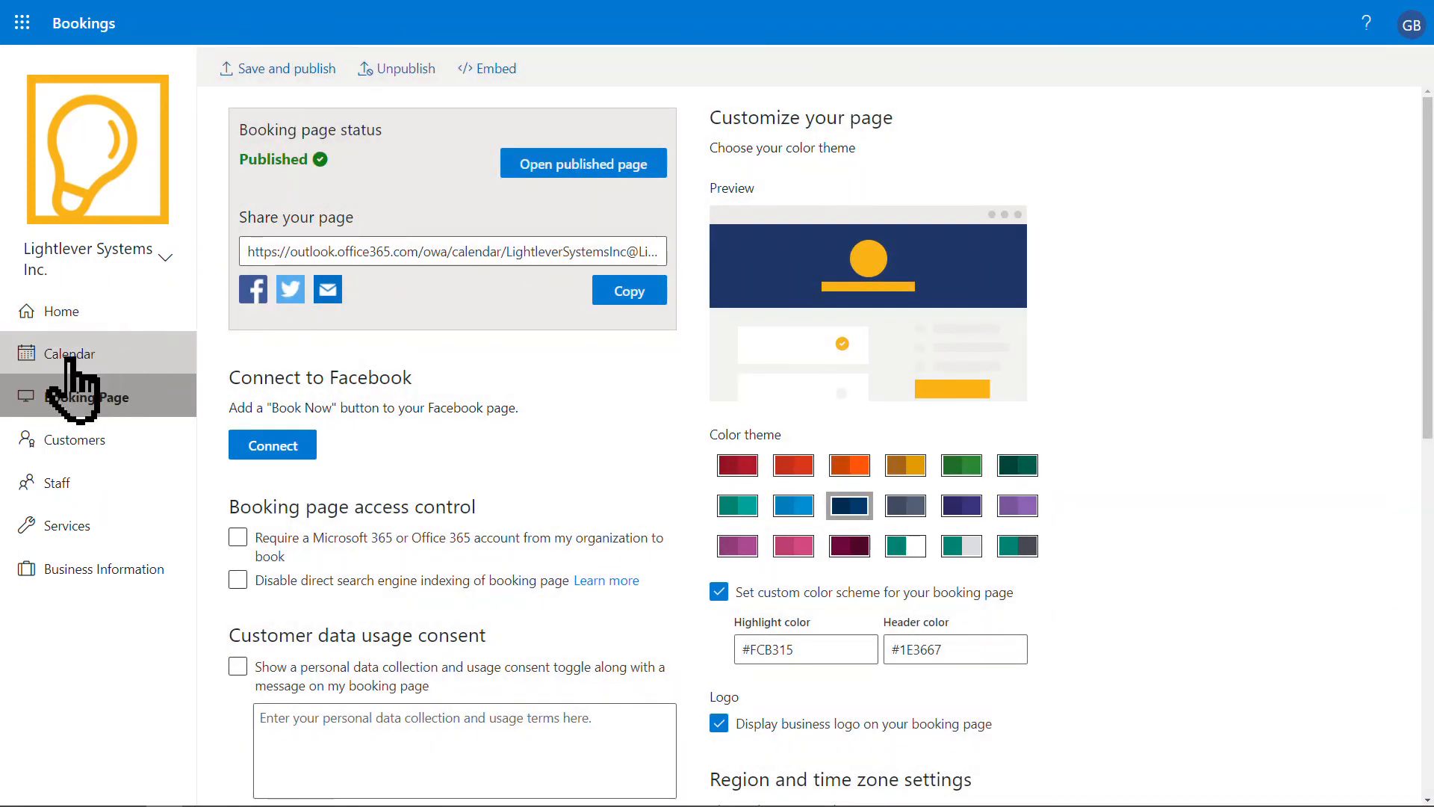
click(576, 166)
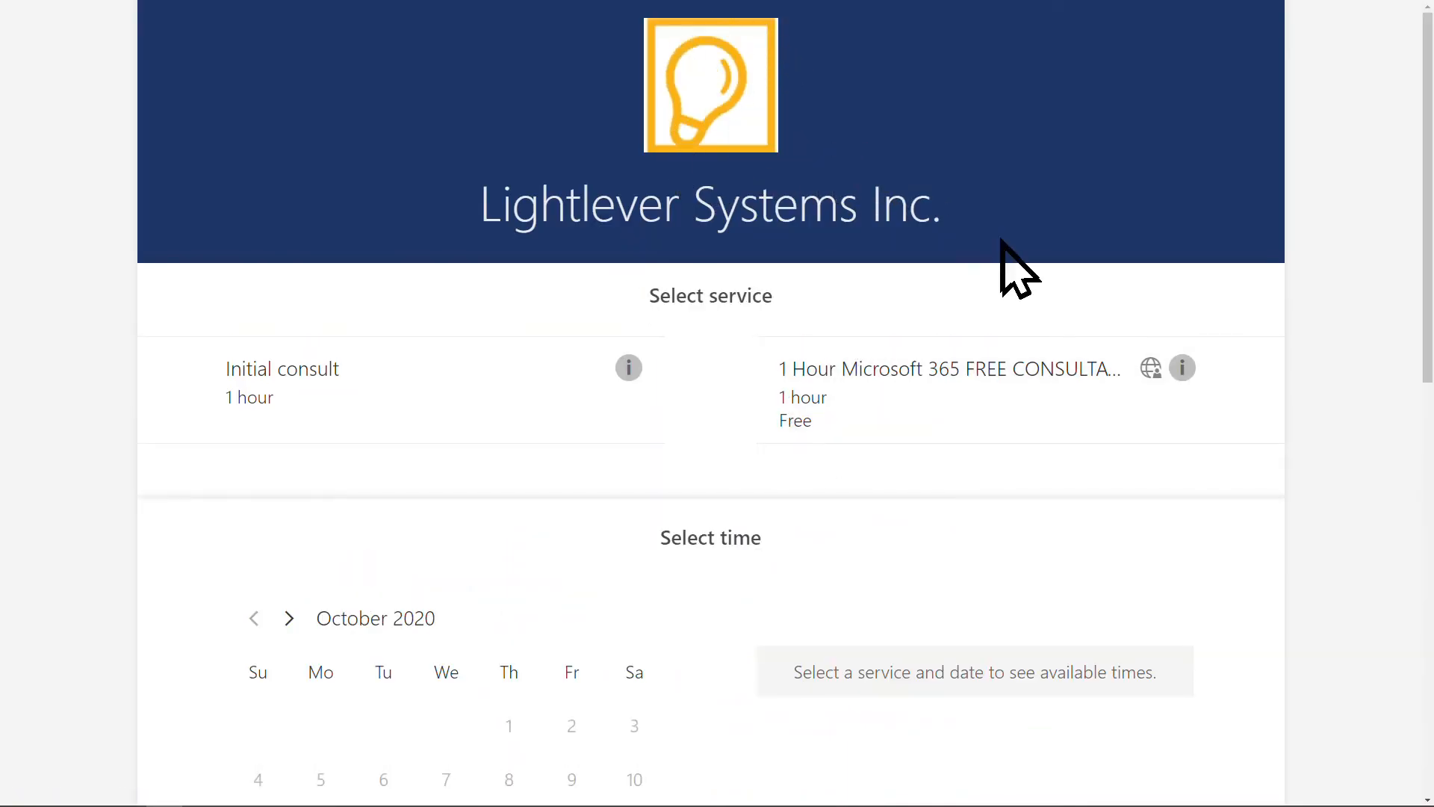
click(224, 1)
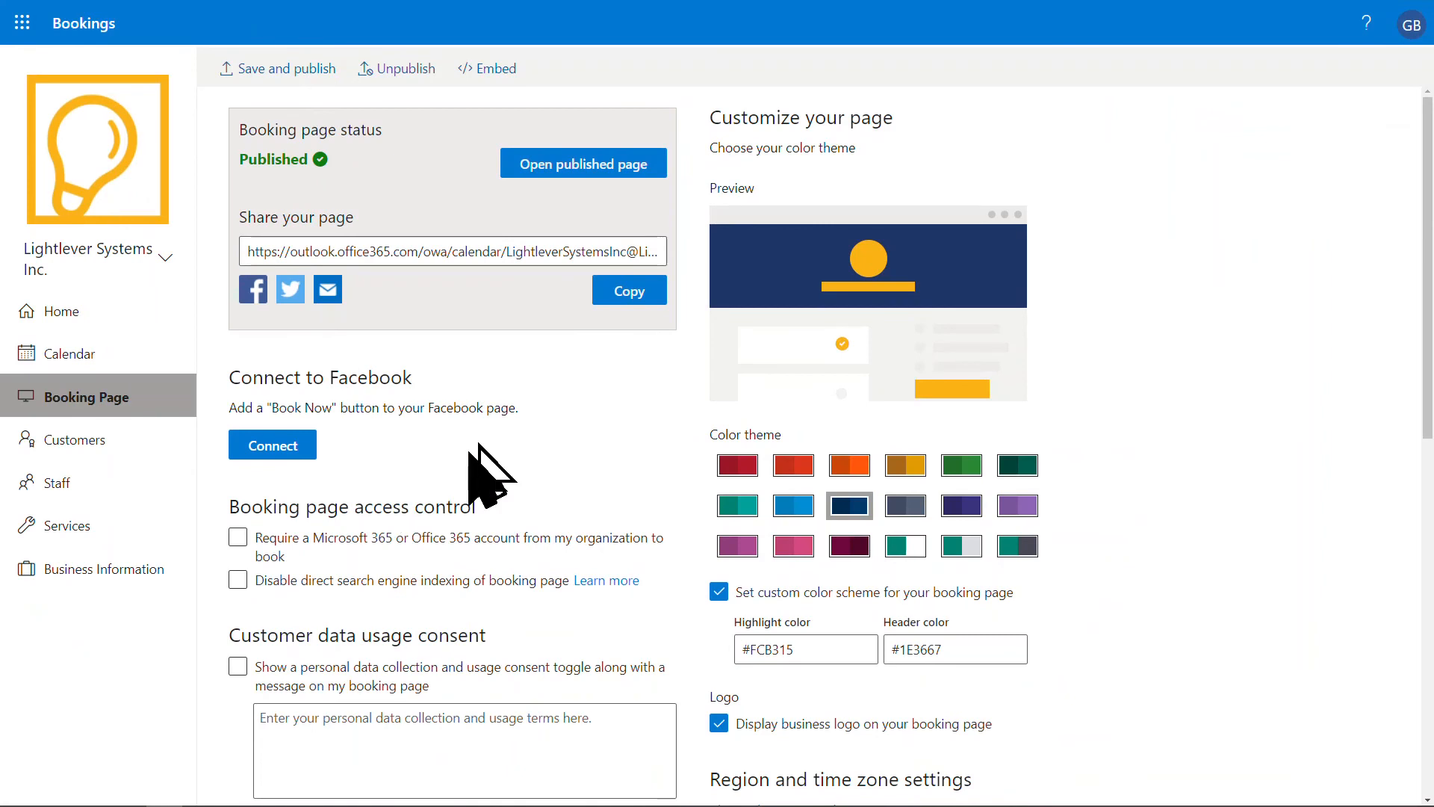
Review the staff schedules in the Bookings calendar and open a new booking for the 1 Hour Microsoft 365 FREE CONSULTATION service
click(65, 359)
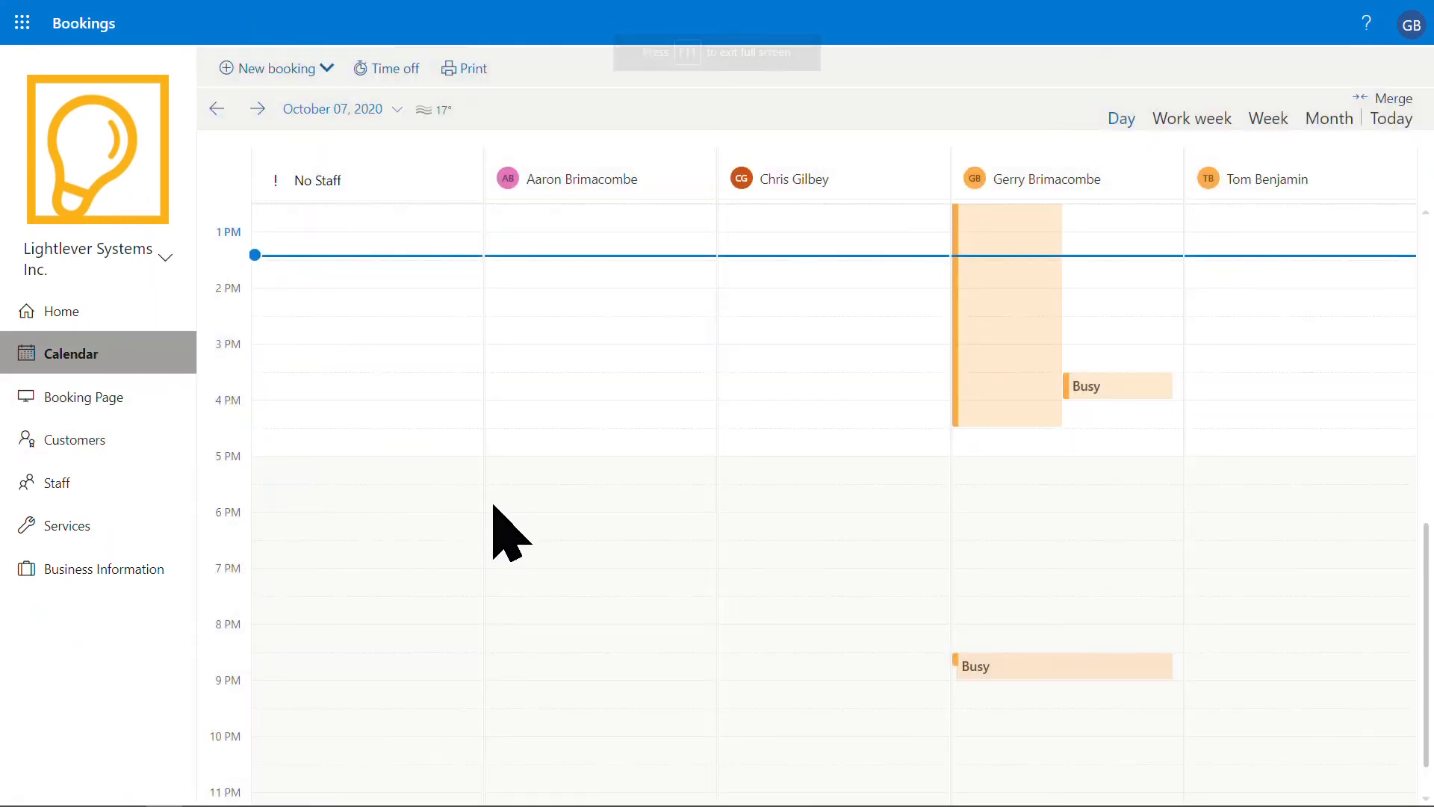
scroll(1109, 538, up, 1)
scroll(1127, 566, up, 3)
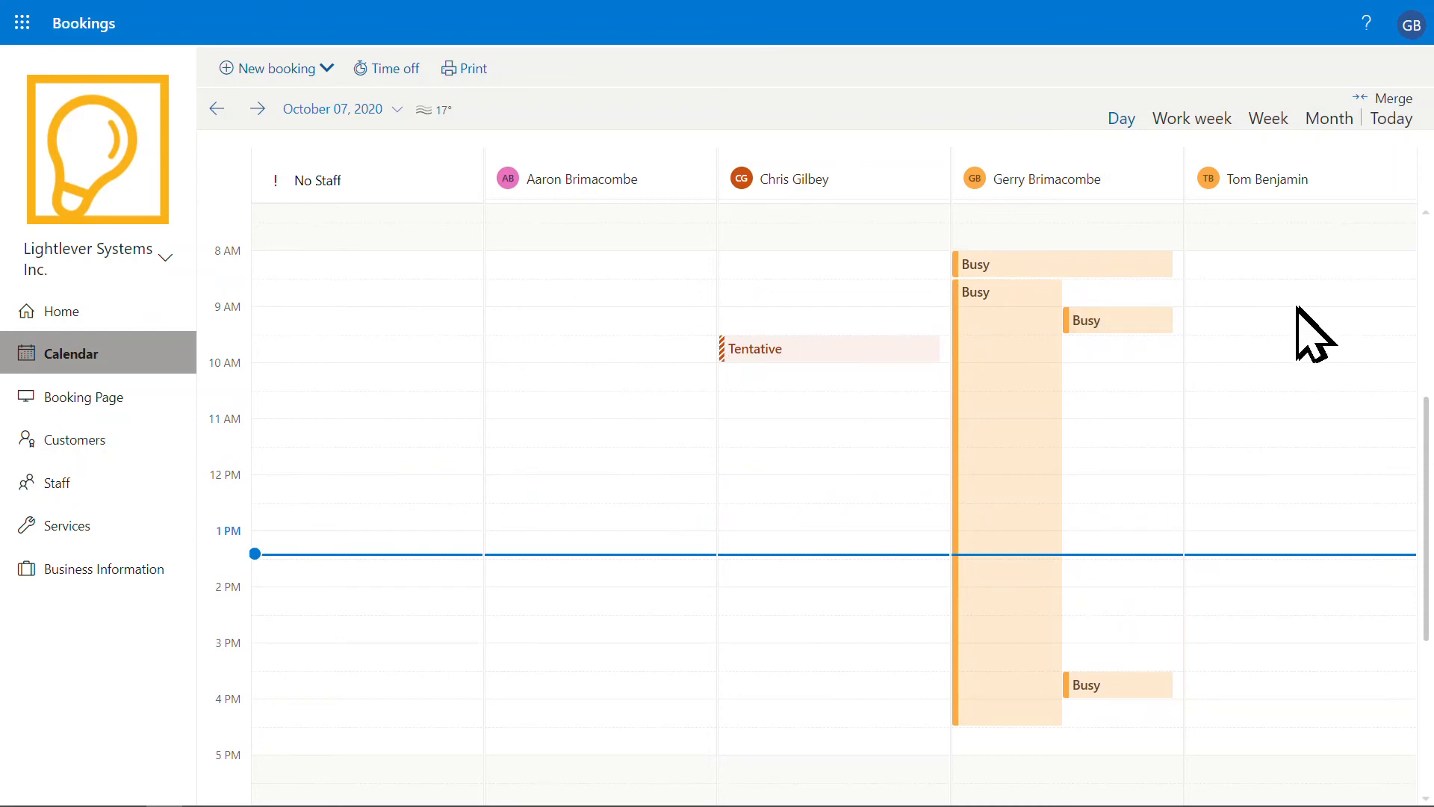
click(269, 71)
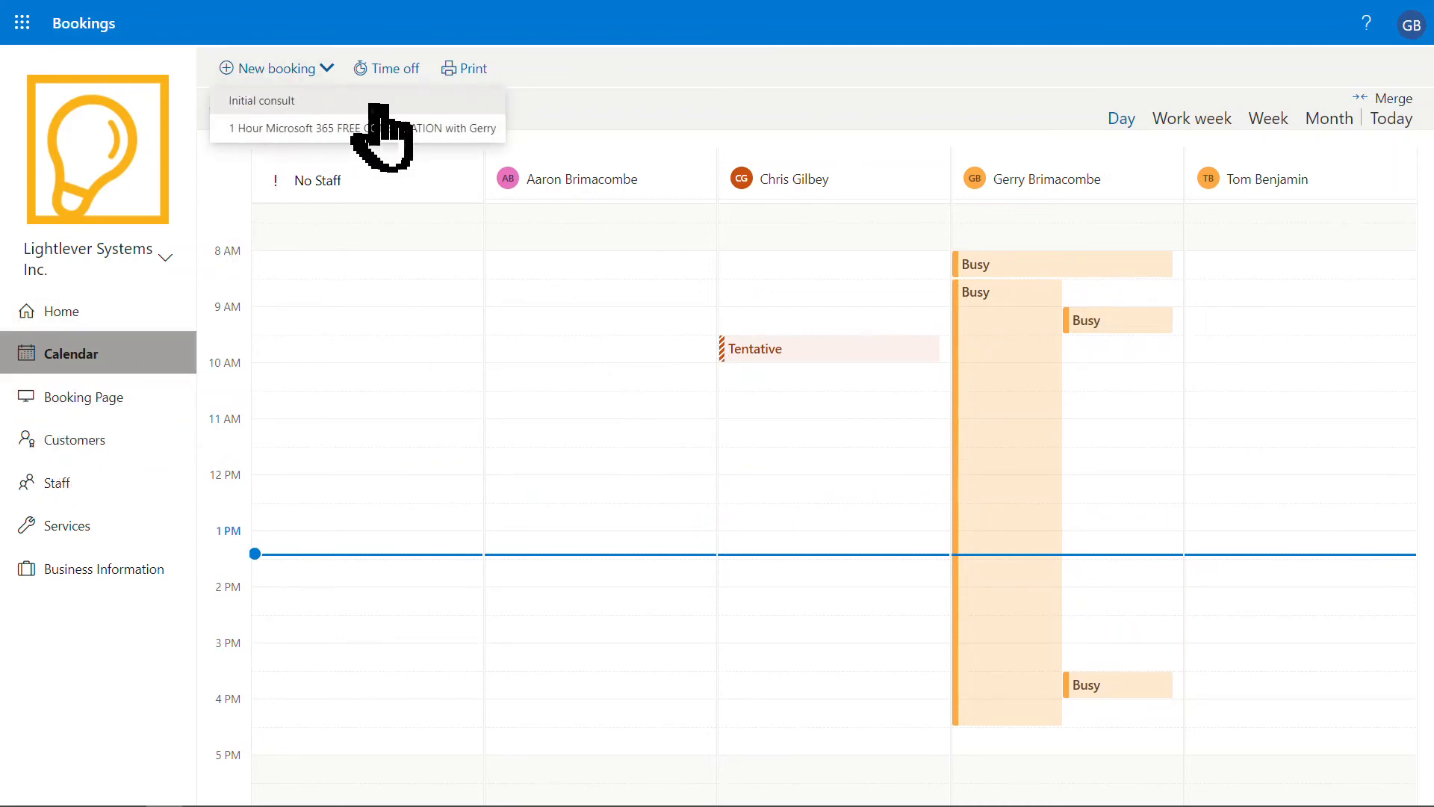
click(374, 128)
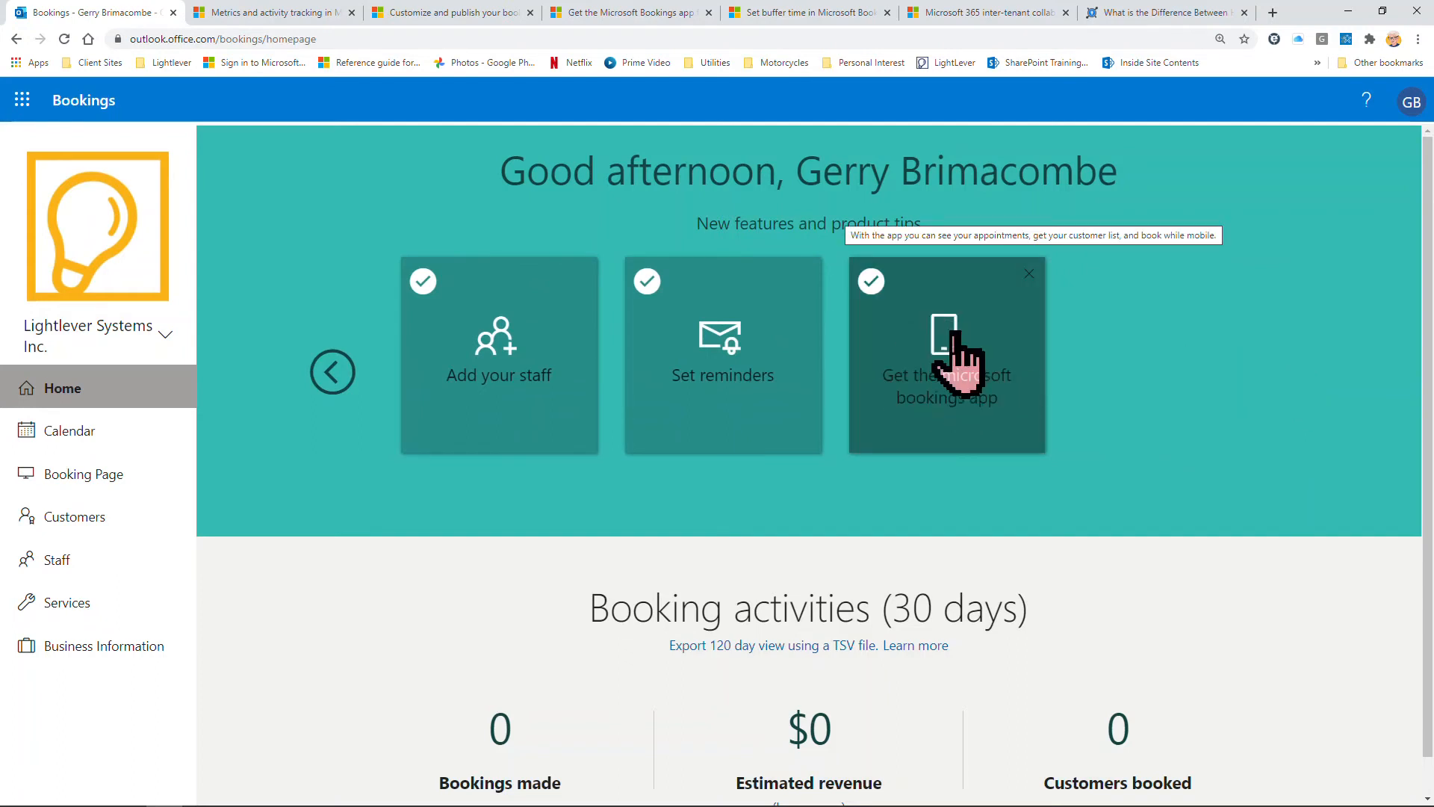
click(937, 371)
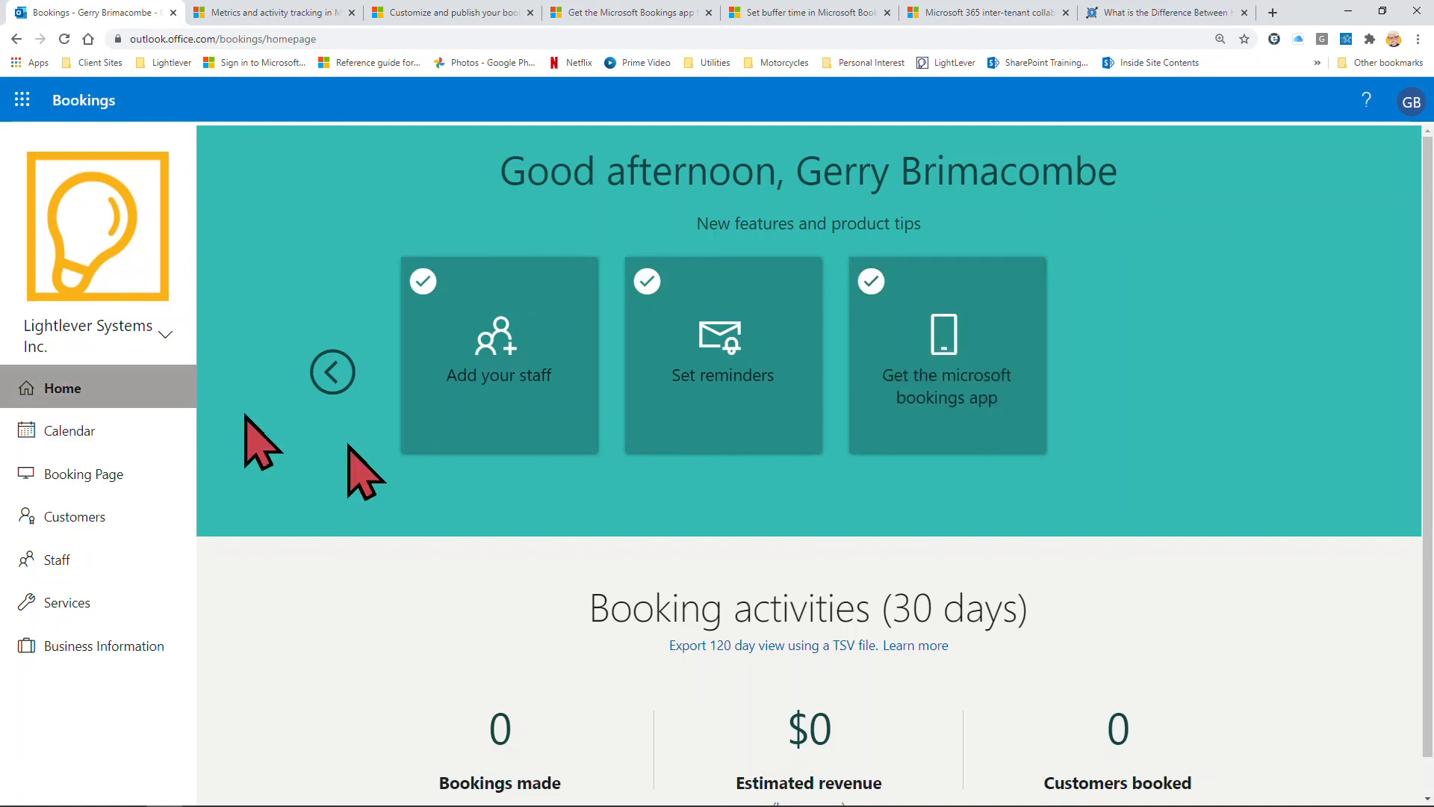